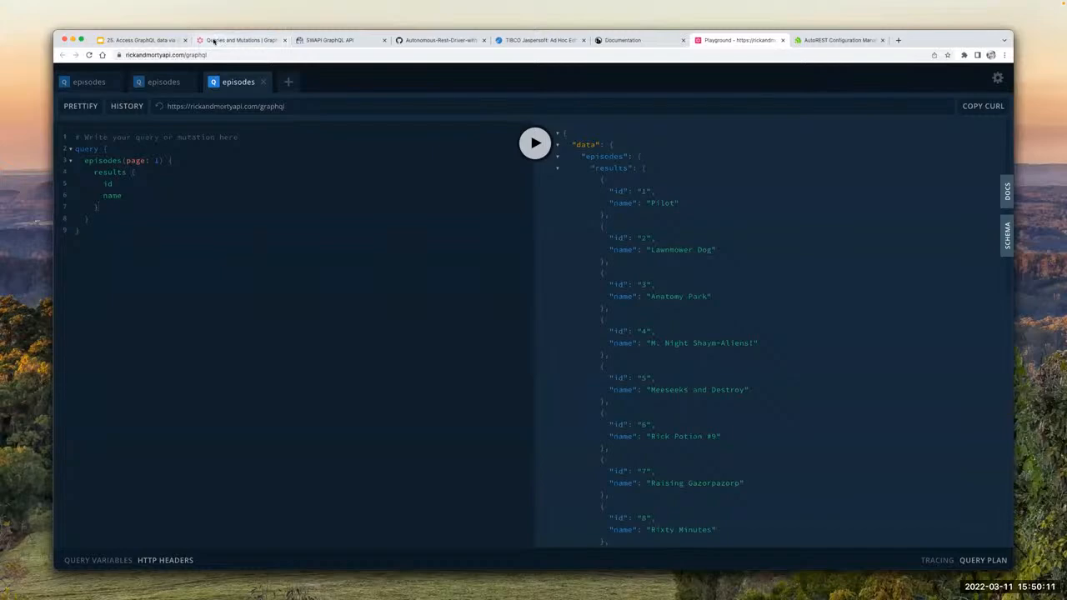
# Step: Switch to the GraphQL documentation, view the start of the Queries and Mutations page, and return to the Rick and Morty API playground
pyautogui.click(213, 40)
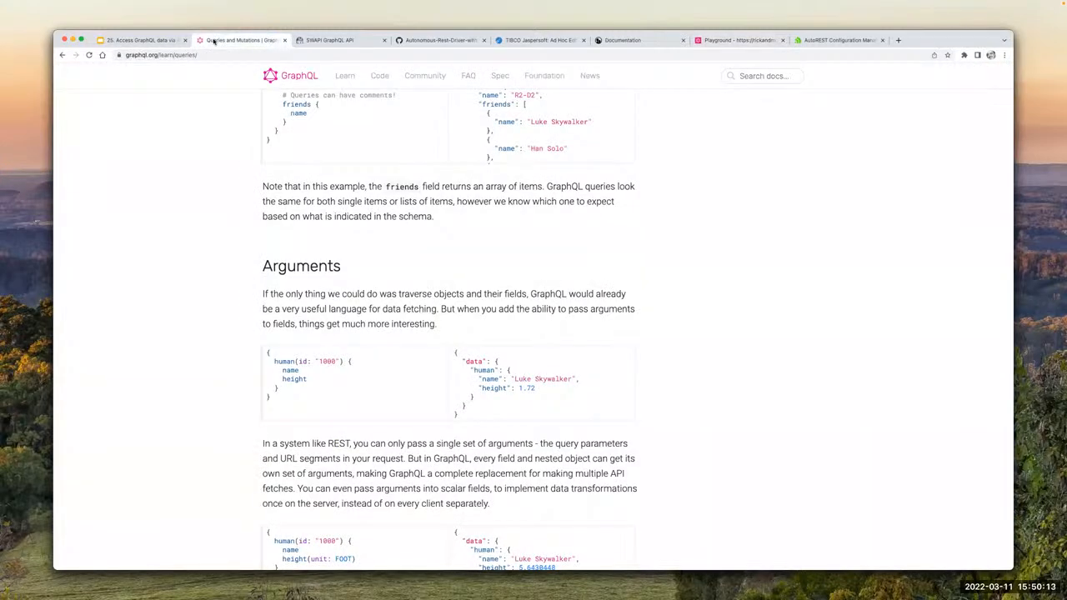
pyautogui.scroll(15, 284, 199)
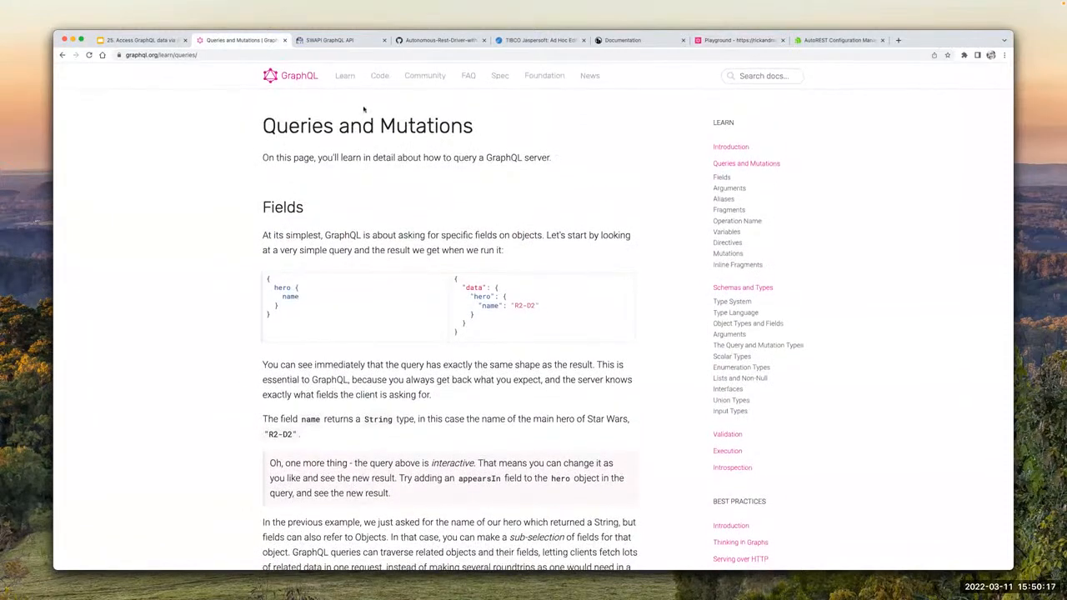
pyautogui.click(731, 40)
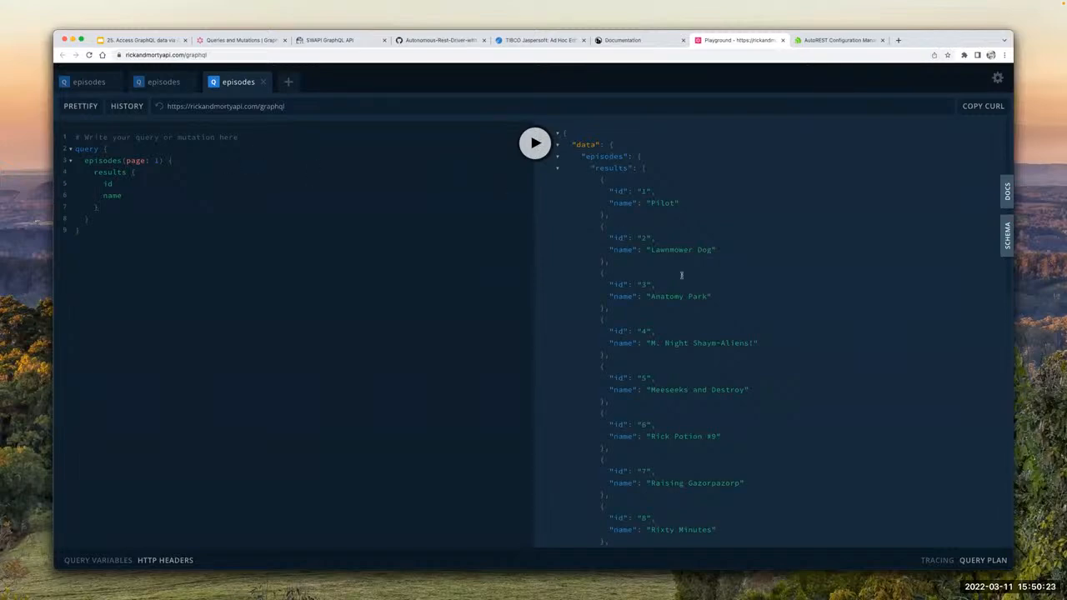
# Step: Look through the episodes query results and close the two duplicate episodes queries in the playground
pyautogui.scroll(-10, 681, 275)
pyautogui.scroll(15, 677, 273)
pyautogui.click(155, 169)
pyautogui.click(117, 82)
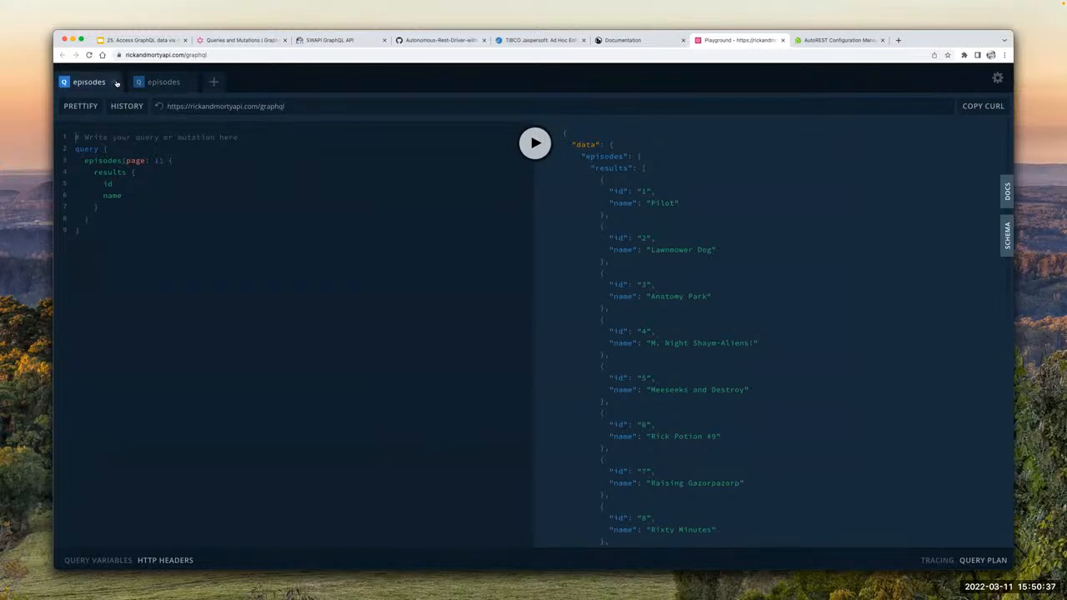
pyautogui.click(117, 82)
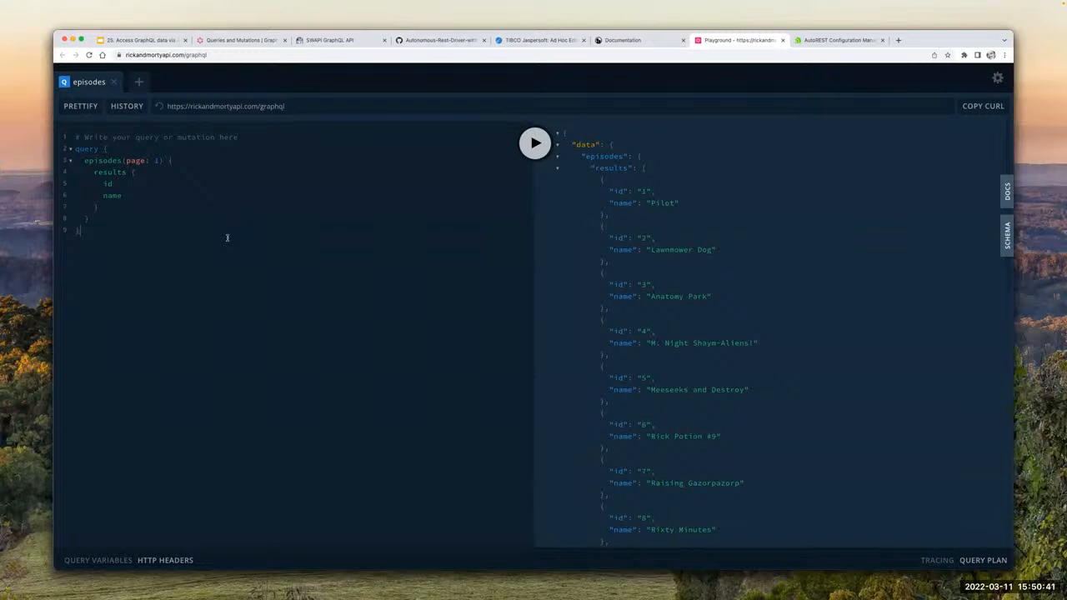
# Step: Examine the API's schema types and its documented list of queries, then hide the reference pane
pyautogui.click(1006, 239)
pyautogui.scroll(-2, 903, 264)
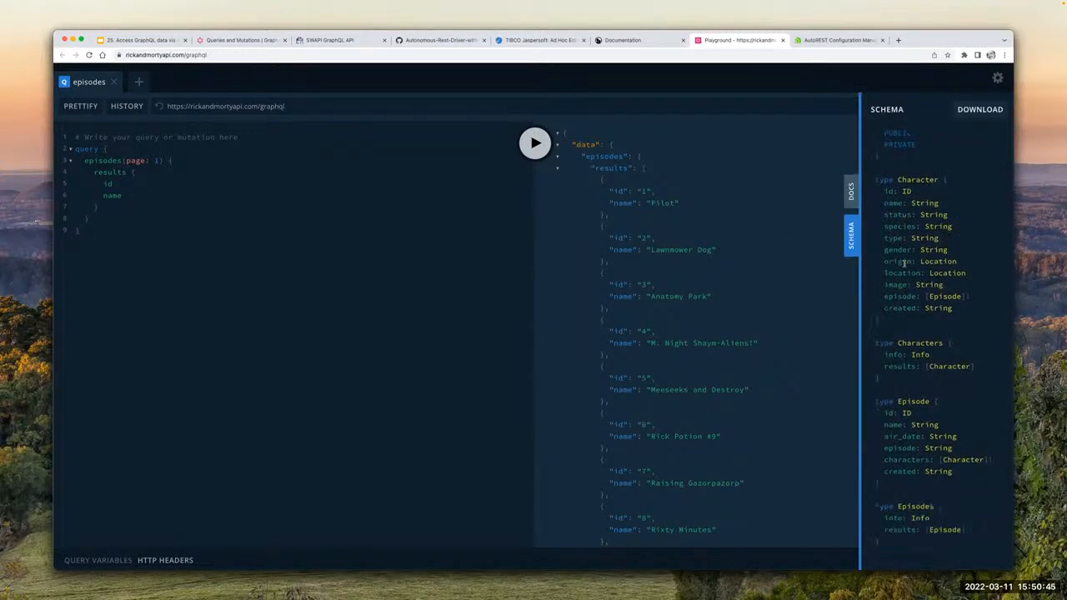
pyautogui.scroll(-3, 903, 263)
pyautogui.scroll(4, 903, 263)
pyautogui.hscroll(1, 903, 263)
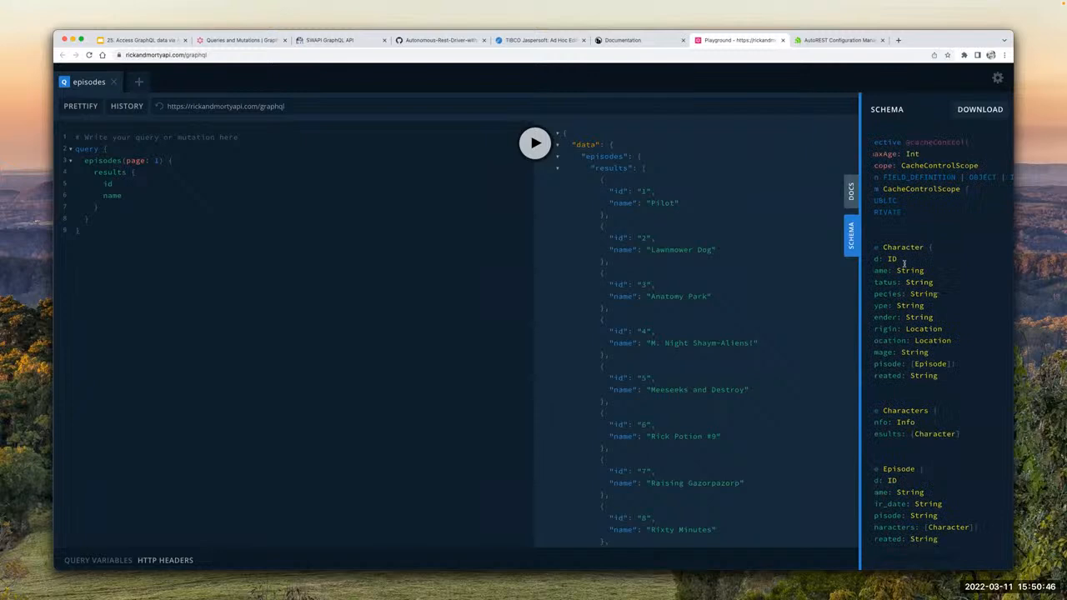
pyautogui.click(852, 194)
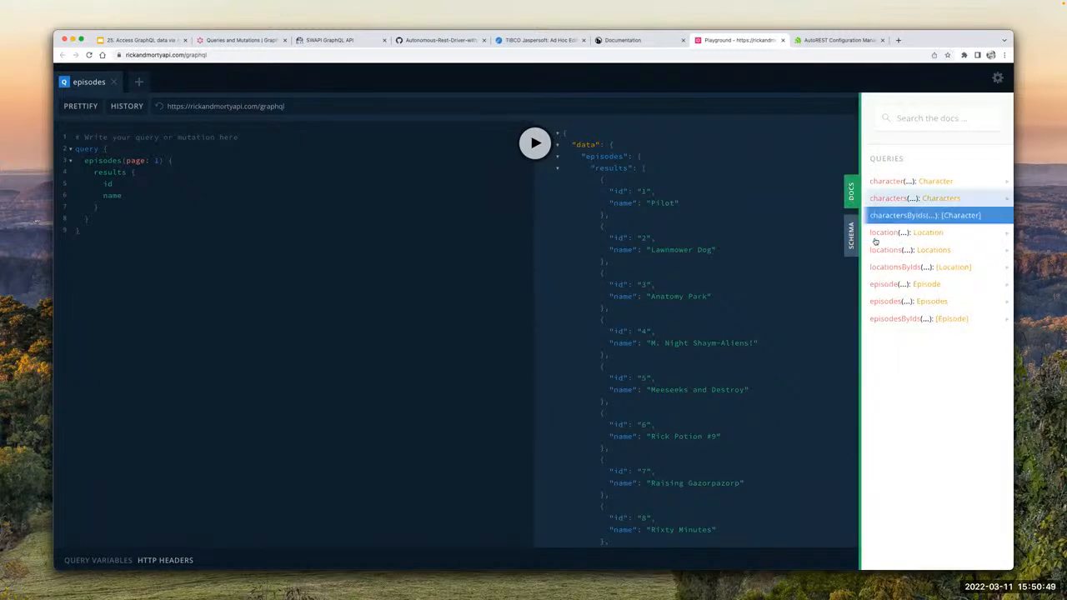
pyautogui.click(852, 186)
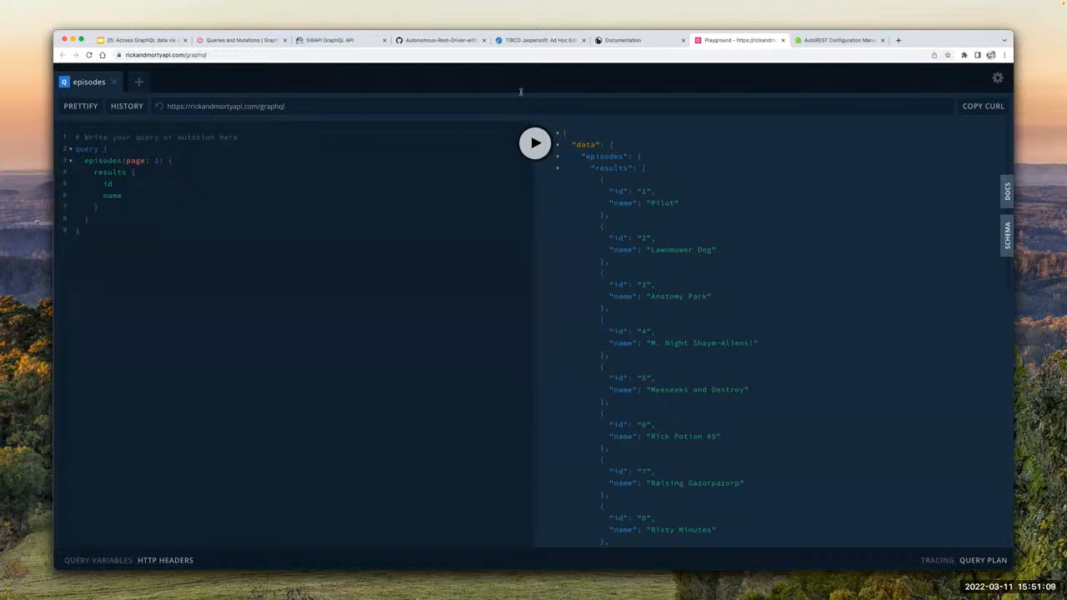
# Step: Open the starred queries in the history and preview the basic episodes query and the one adding character name and species
pyautogui.click(116, 108)
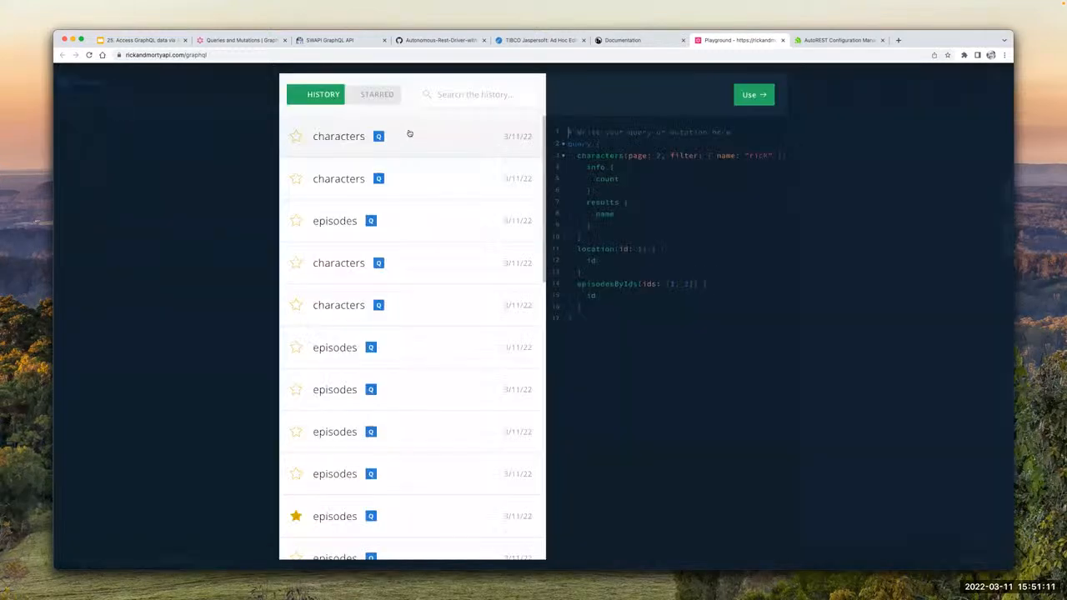
pyautogui.click(376, 95)
pyautogui.click(348, 297)
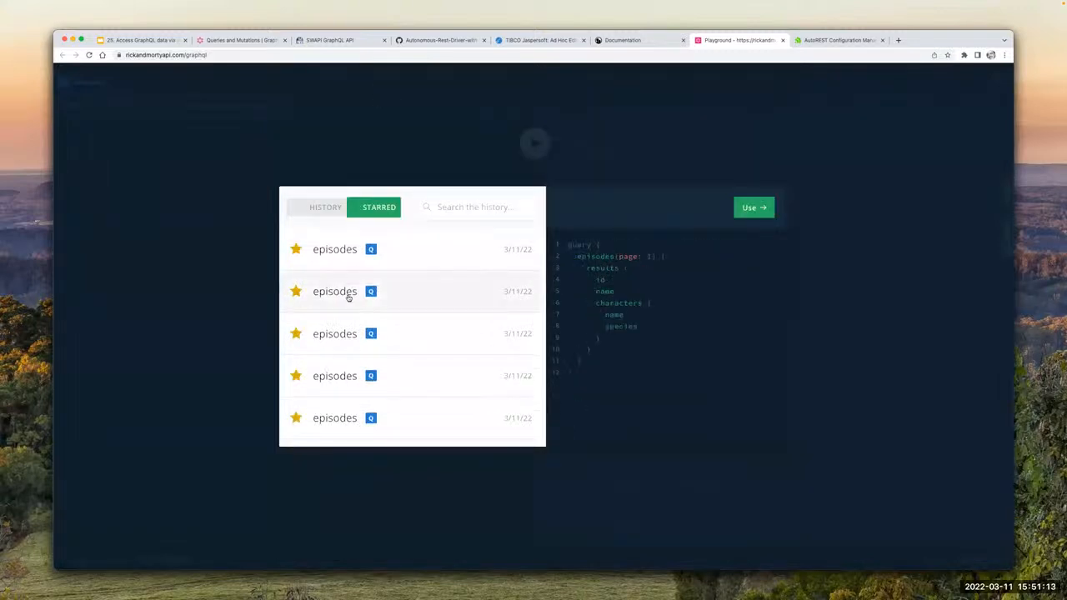
pyautogui.click(407, 259)
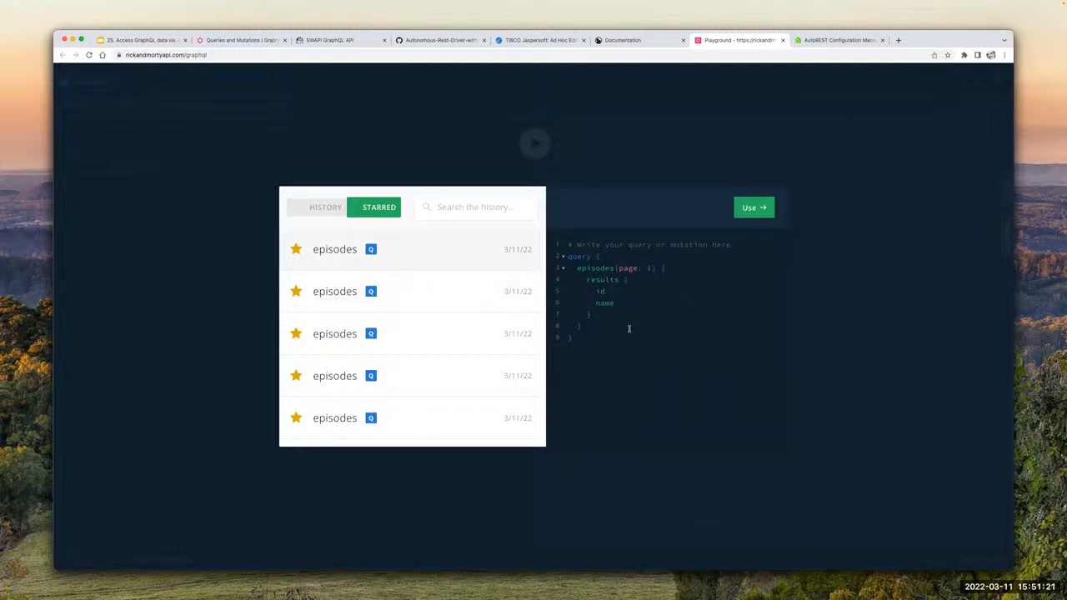
pyautogui.click(413, 289)
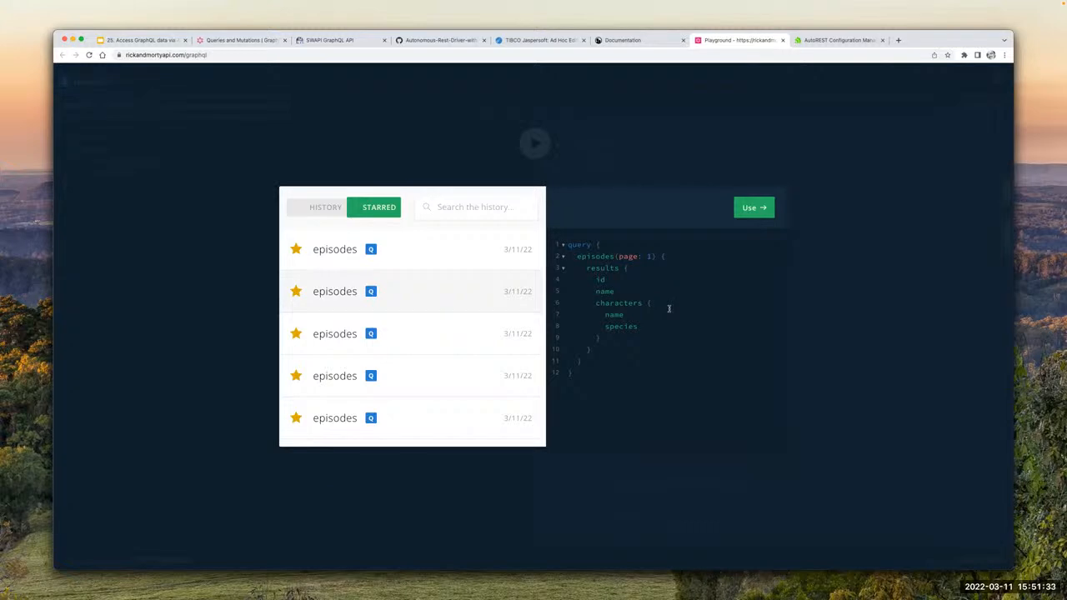
pyautogui.doubleClick(621, 327)
# Step: Examine the filter argument in the starred episodes query for name "Pilot" and preview the remaining starred queries
pyautogui.click(368, 334)
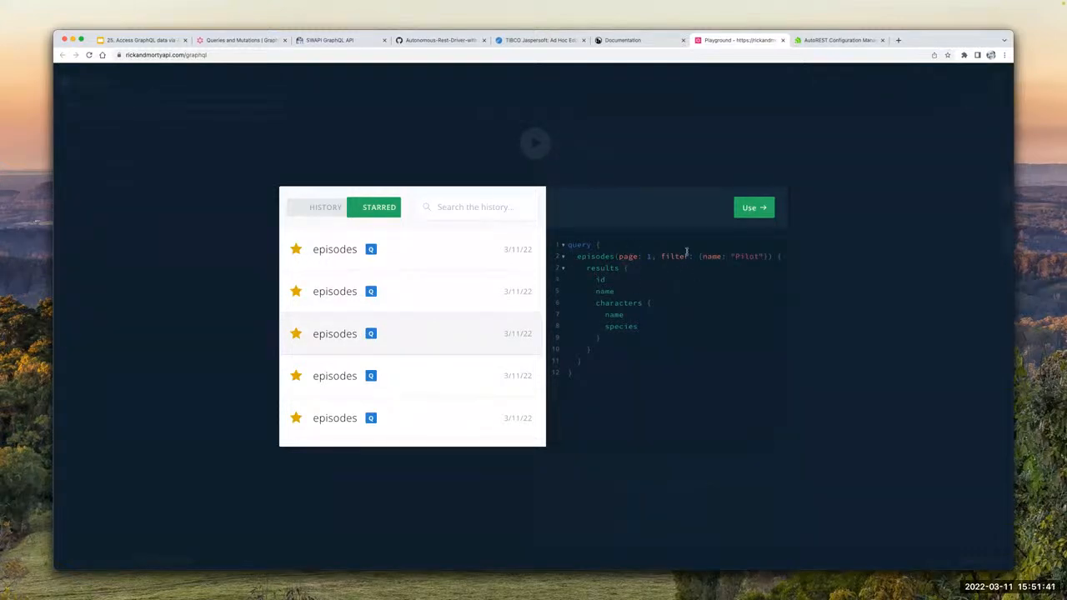
pyautogui.moveTo(651, 256); pyautogui.dragTo(759, 258)
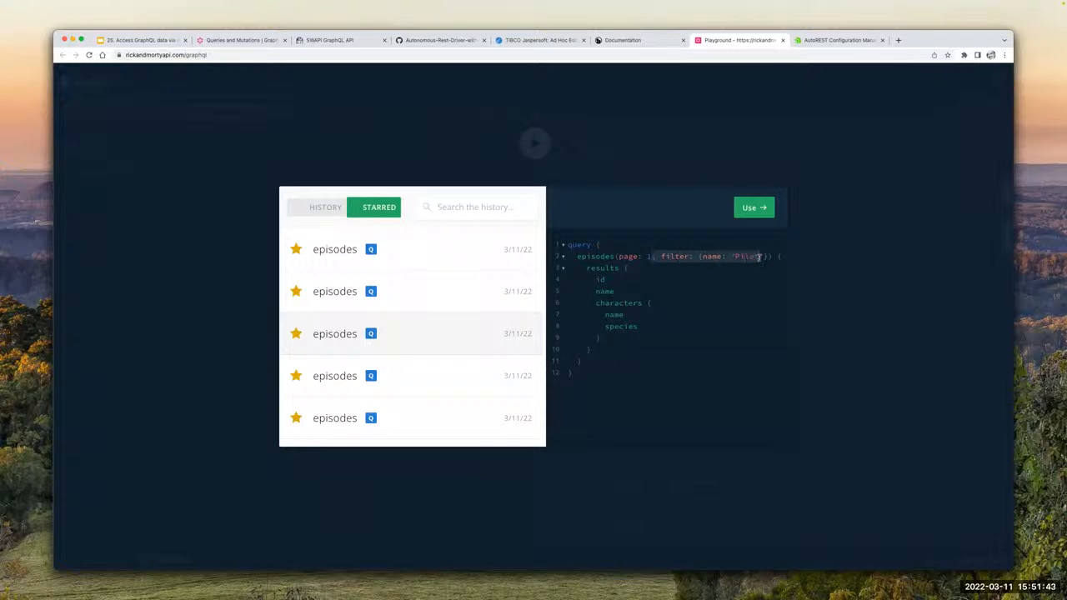
pyautogui.click(759, 258)
pyautogui.moveTo(661, 257); pyautogui.dragTo(708, 256)
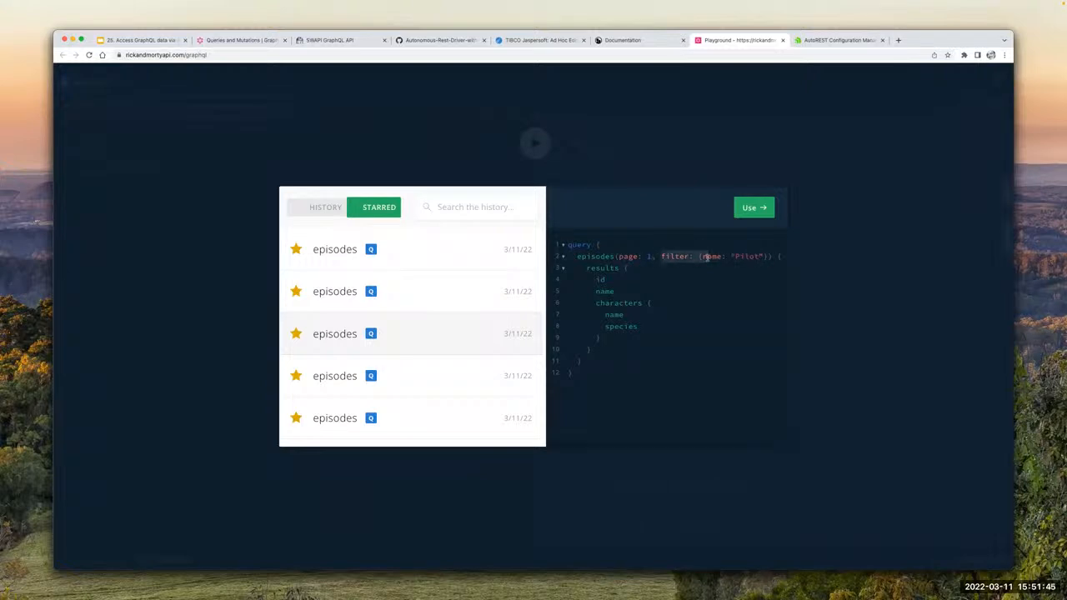
pyautogui.click(398, 379)
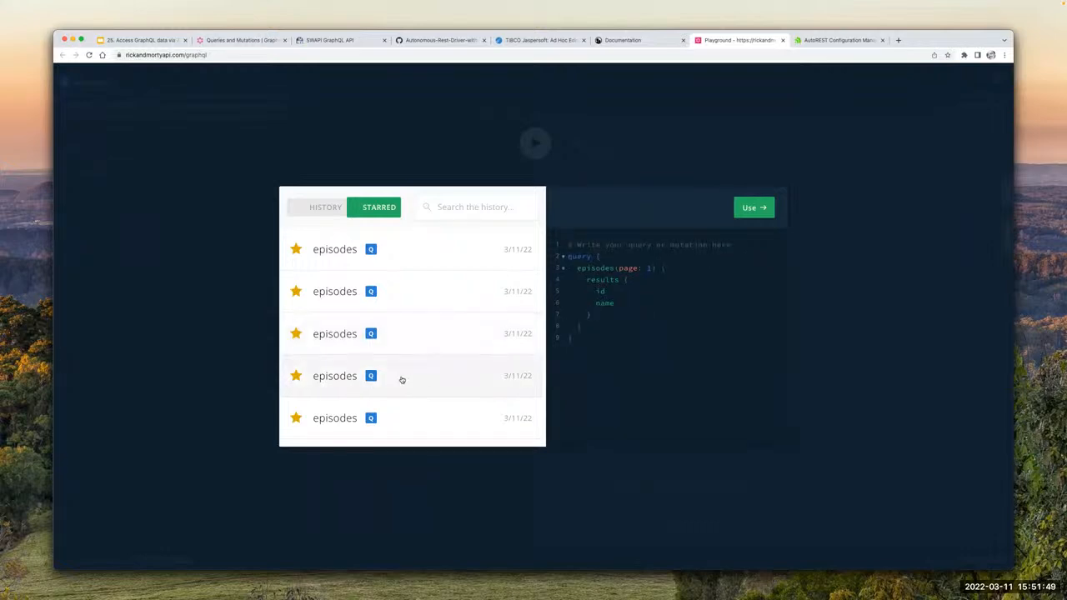
pyautogui.click(412, 414)
pyautogui.click(408, 371)
pyautogui.click(423, 349)
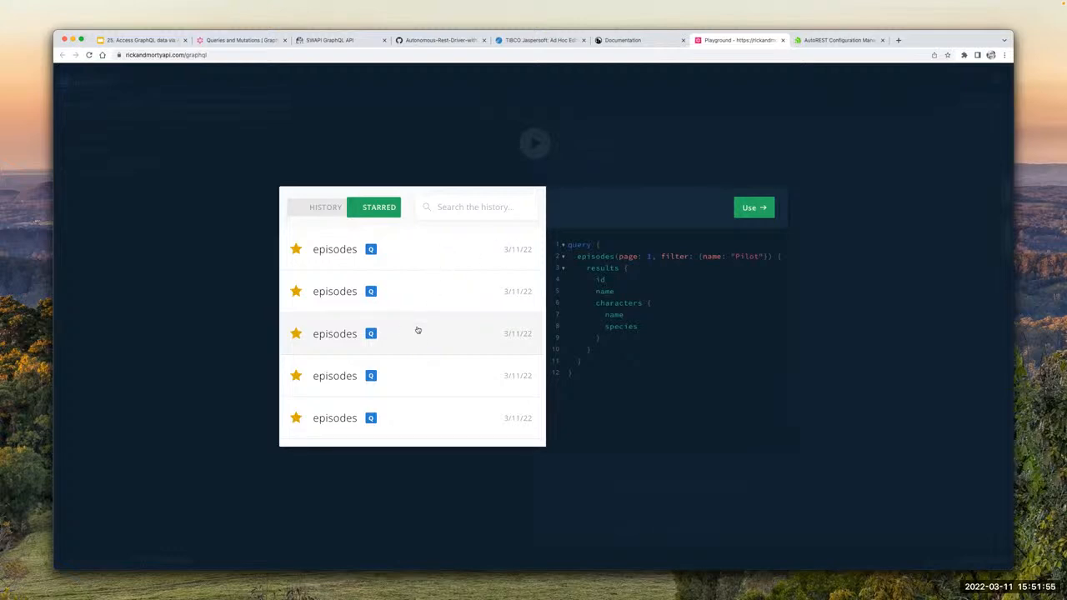
# Step: Load the starred unfiltered episodes query that includes each character's name and species, and run it
pyautogui.click(463, 292)
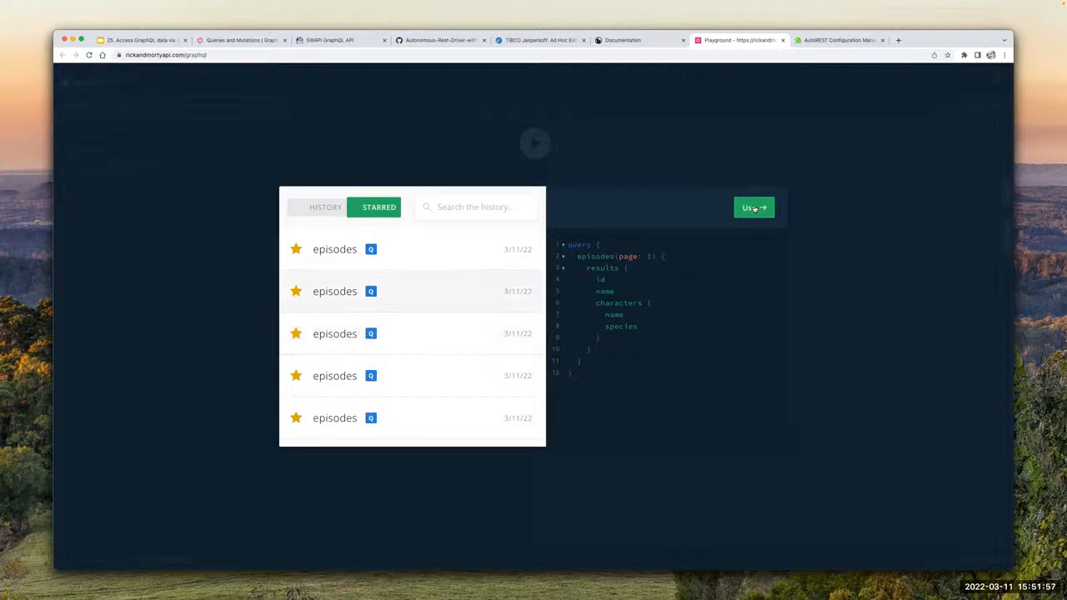
pyautogui.click(755, 208)
pyautogui.click(535, 142)
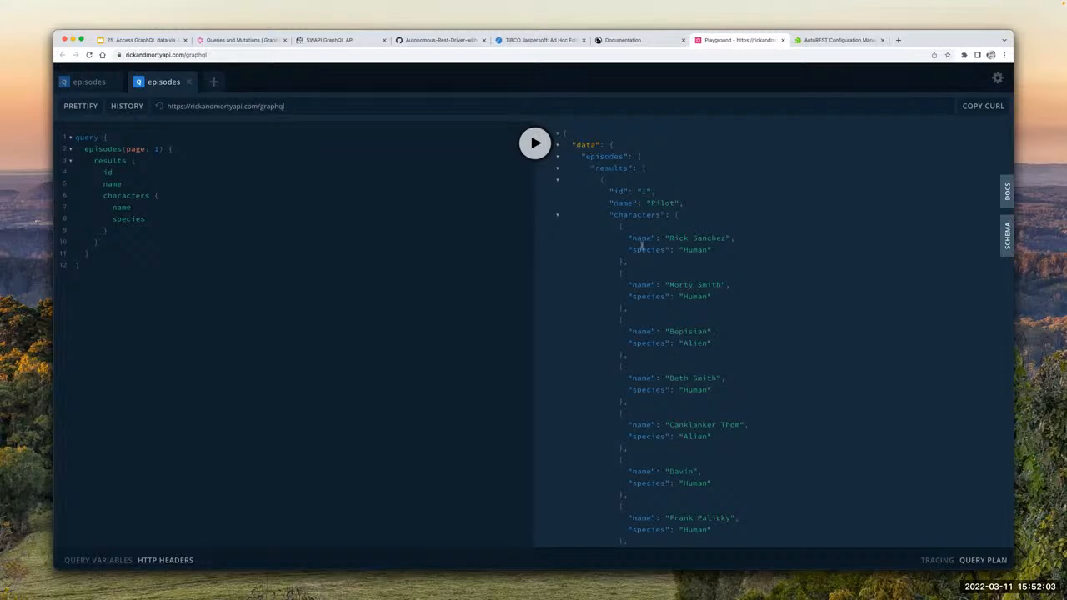
# Step: Read through the query results, examining the characters nested under each episode
pyautogui.moveTo(654, 219); pyautogui.dragTo(724, 262)
pyautogui.click(724, 264)
pyautogui.scroll(-2, 704, 265)
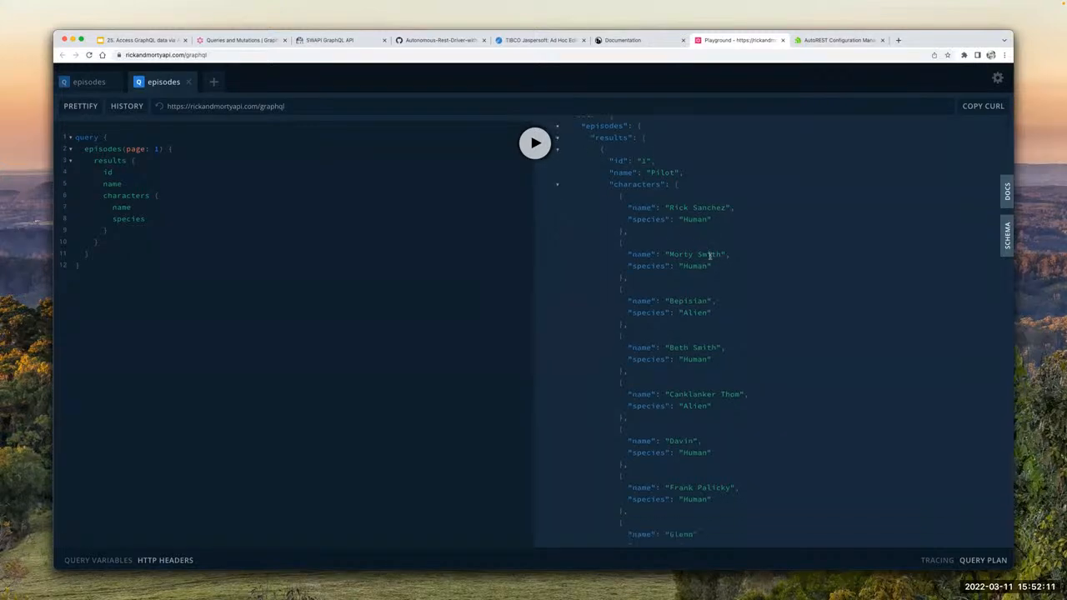
pyautogui.scroll(-15, 709, 255)
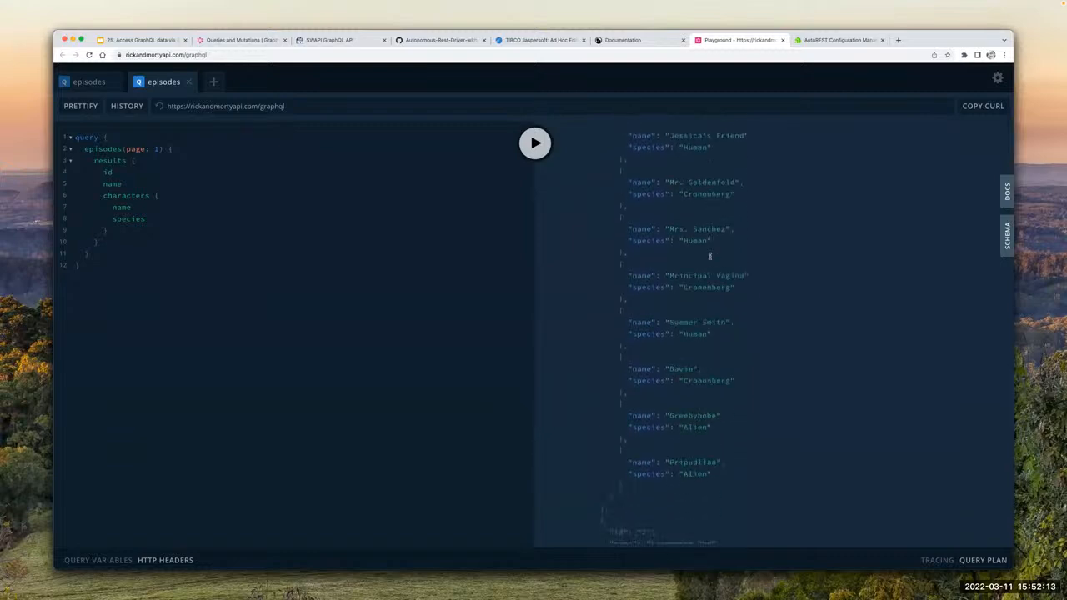
pyautogui.scroll(-9, 709, 255)
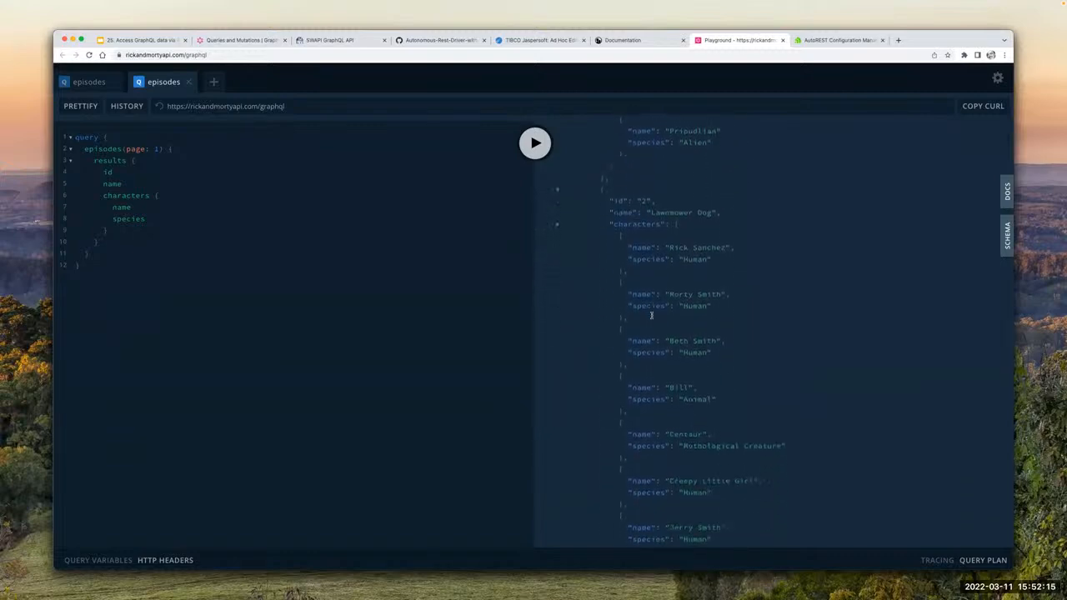
pyautogui.scroll(20, 652, 315)
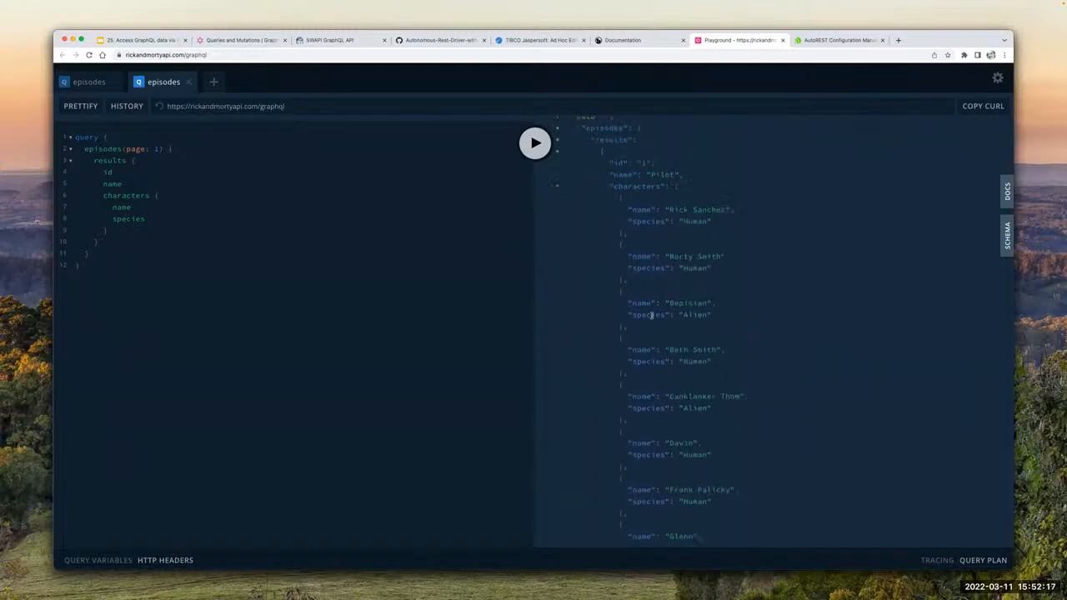
pyautogui.scroll(2, 652, 315)
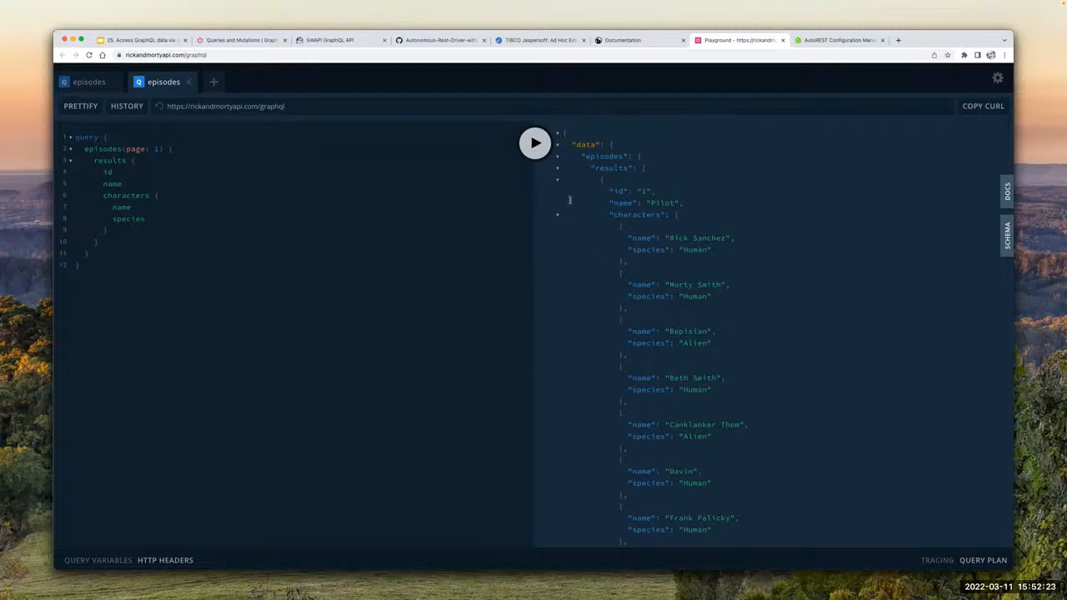
# Step: Switch to the RM Ad Hoc View in TIBCO Jaspersoft and examine the episode and character rows grouped by species
pyautogui.click(513, 42)
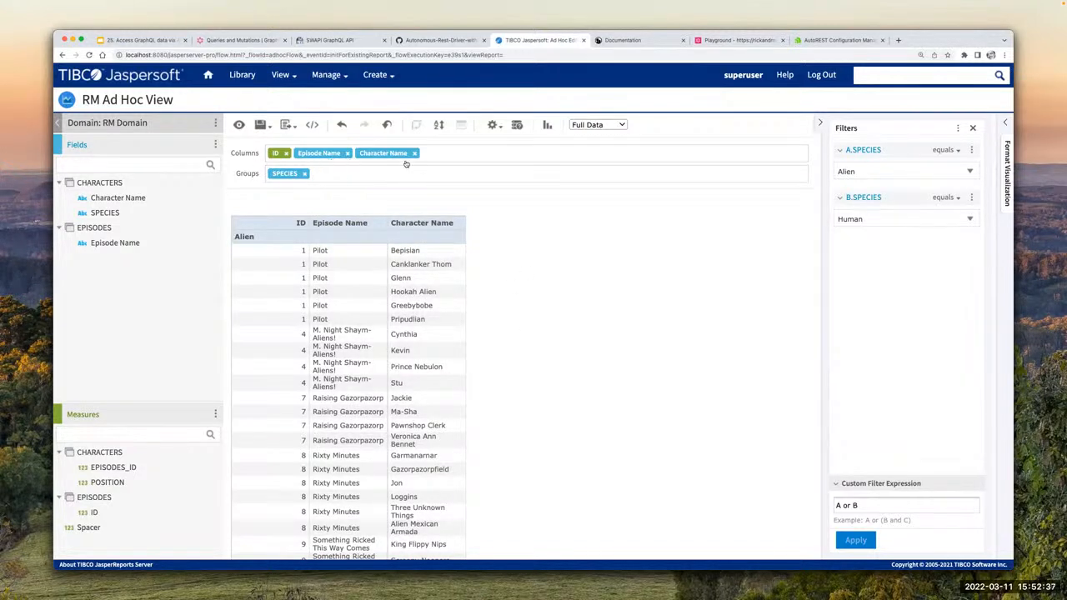
pyautogui.scroll(-5, 340, 250)
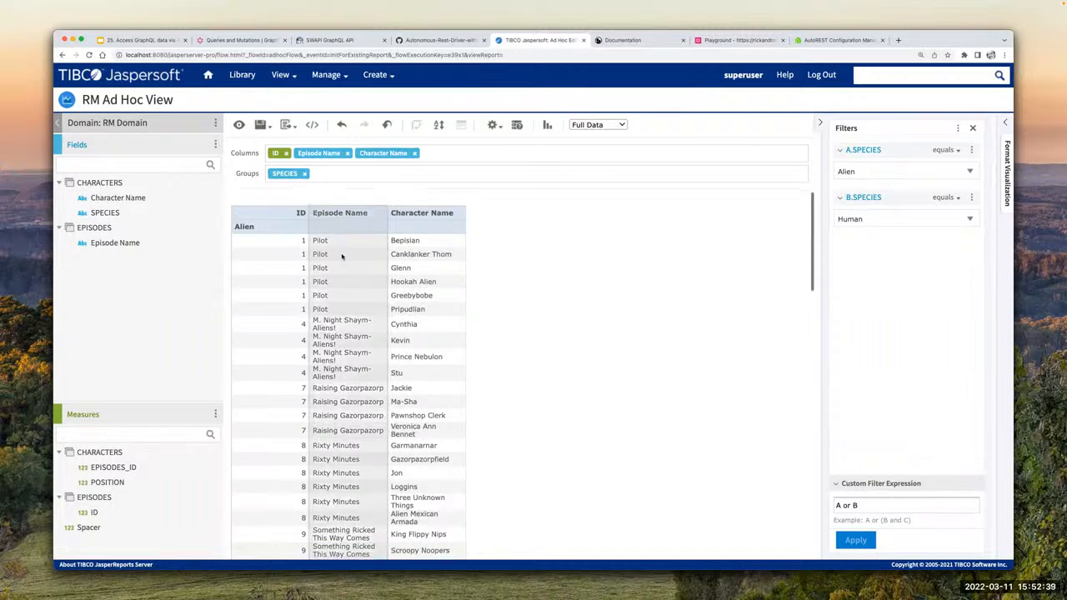
pyautogui.scroll(5, 275, 234)
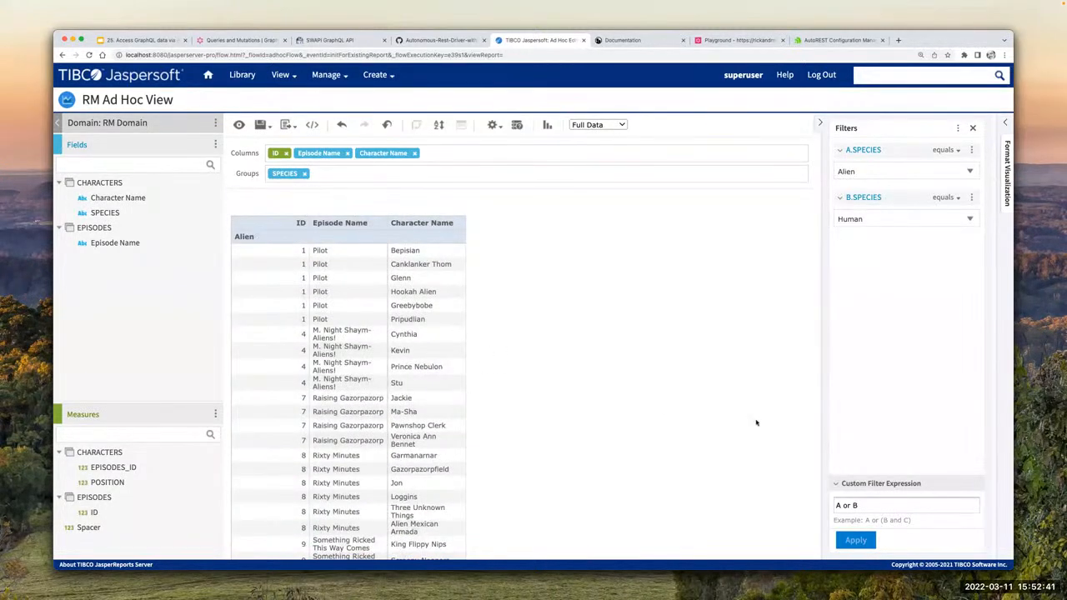
pyautogui.scroll(-20, 436, 362)
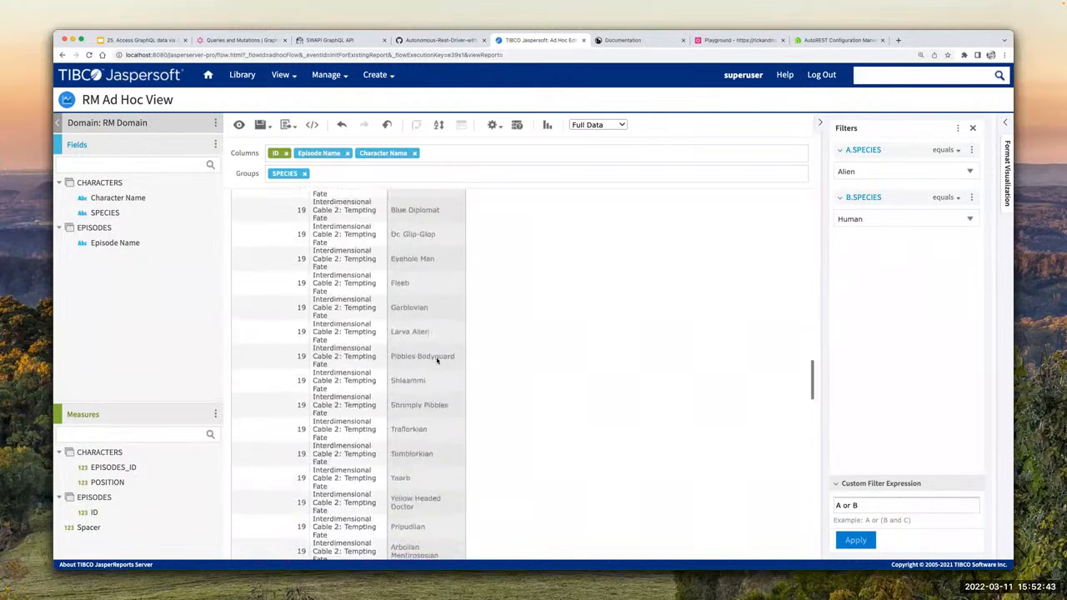
pyautogui.scroll(-15, 435, 361)
pyautogui.scroll(8, 300, 231)
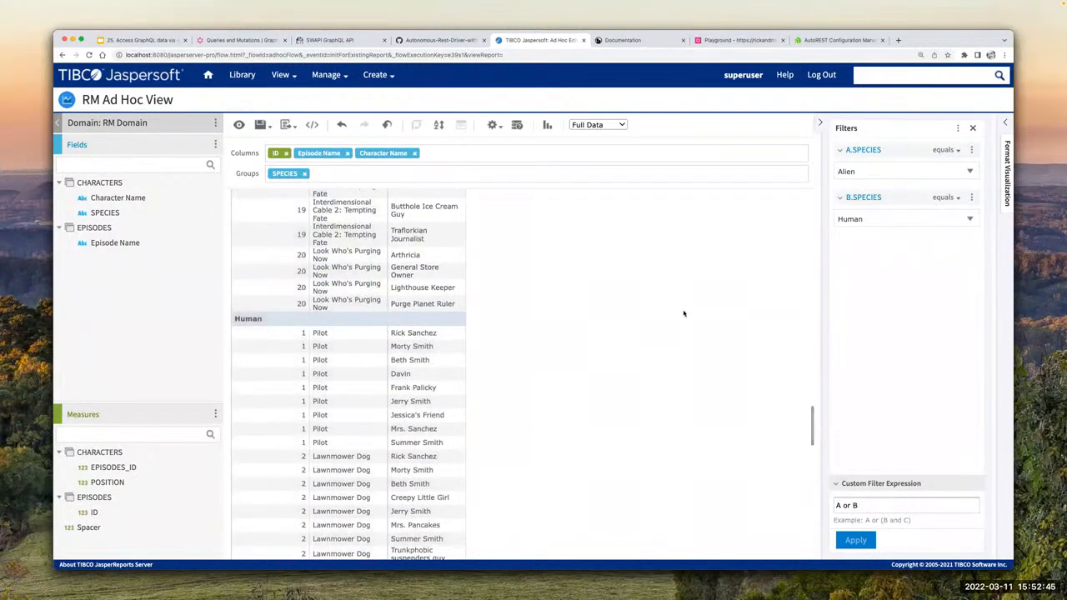
pyautogui.scroll(5, 510, 277)
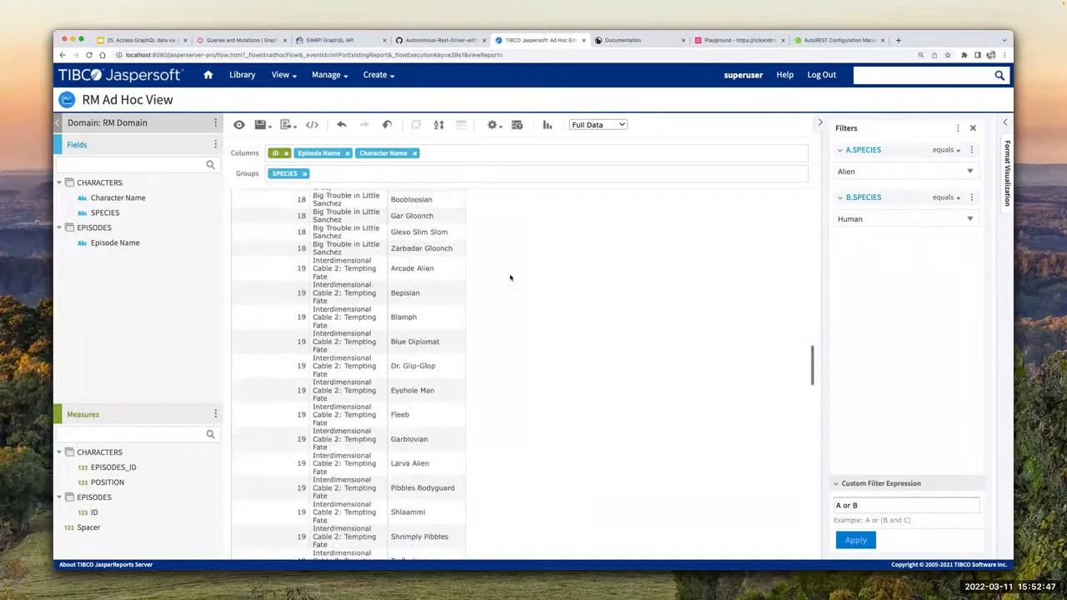
pyautogui.scroll(20, 510, 278)
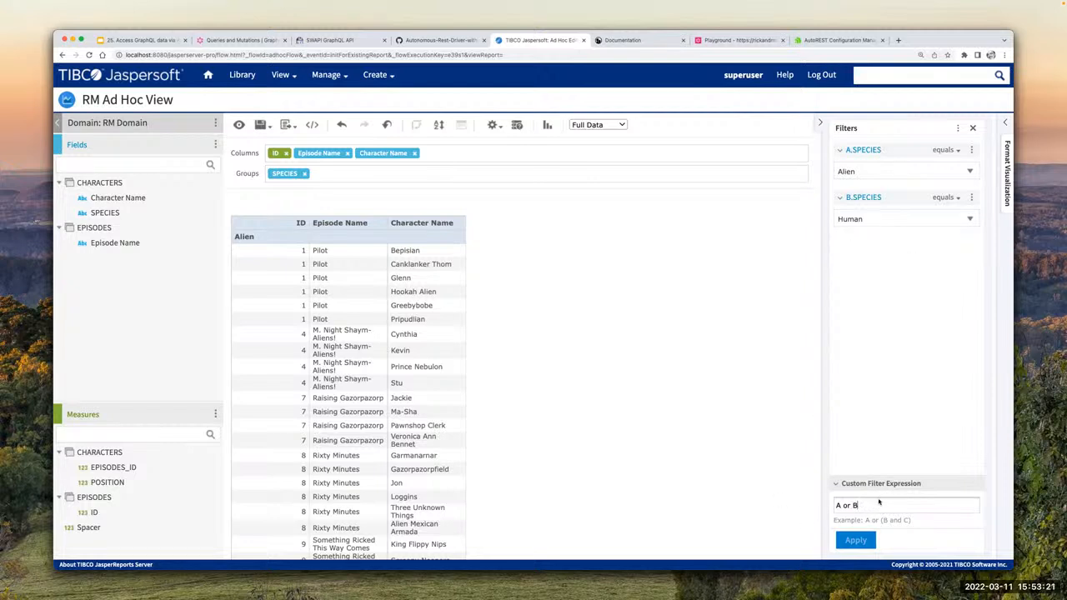
# Step: Collapse and re-expand the custom filter expression combining the two species filters, and check the filtered table
pyautogui.click(837, 484)
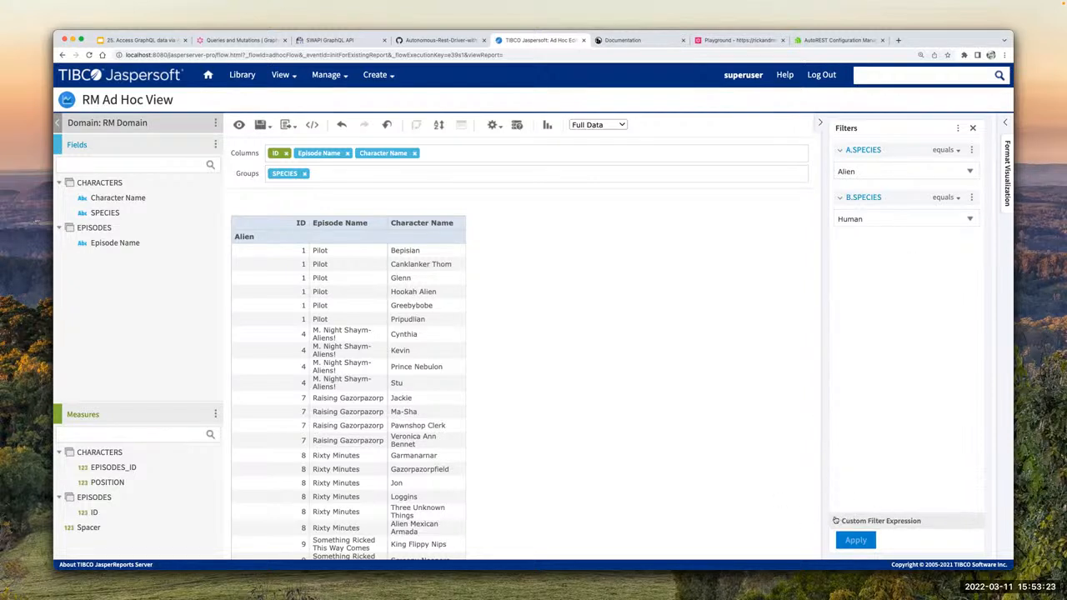
pyautogui.click(838, 520)
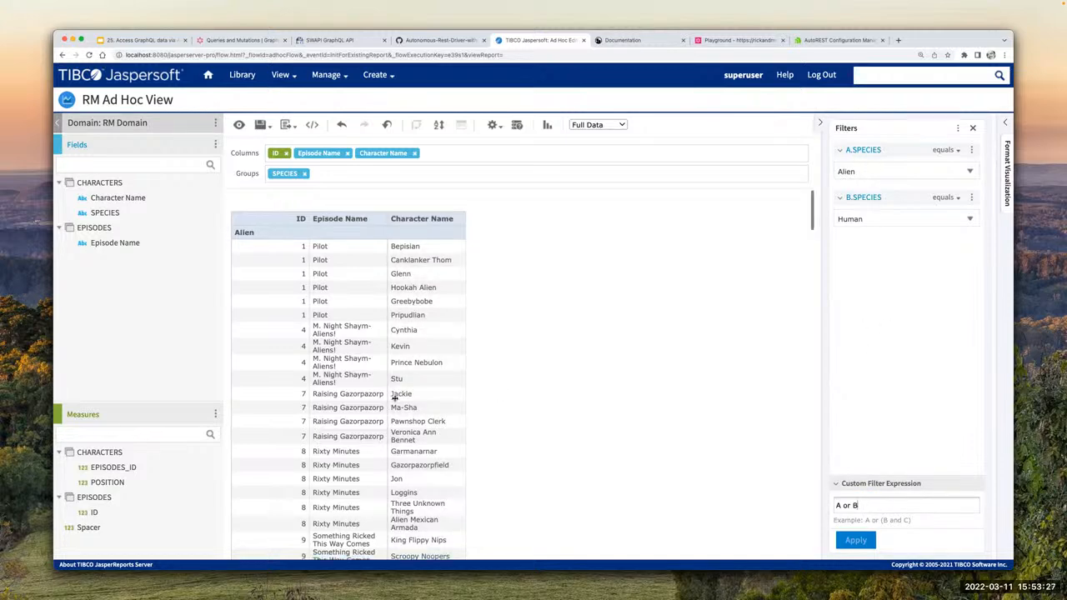
pyautogui.scroll(-5, 417, 398)
pyautogui.scroll(5, 396, 398)
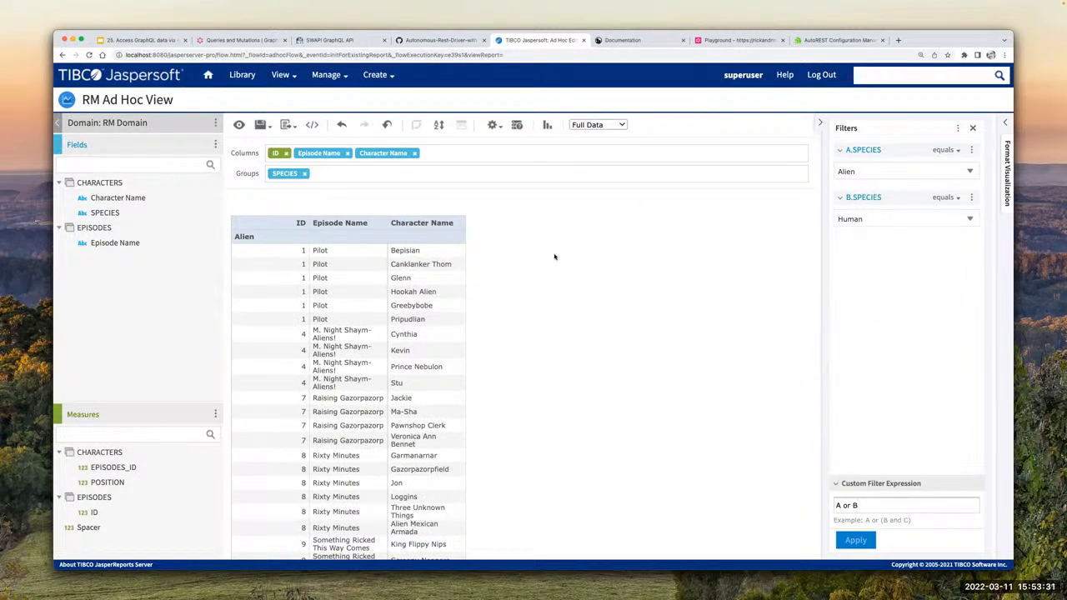
# Step: Quit the Ad Hoc Editor without saving and open RM Domain from the repository for editing
pyautogui.click(261, 125)
pyautogui.moveTo(280, 75)
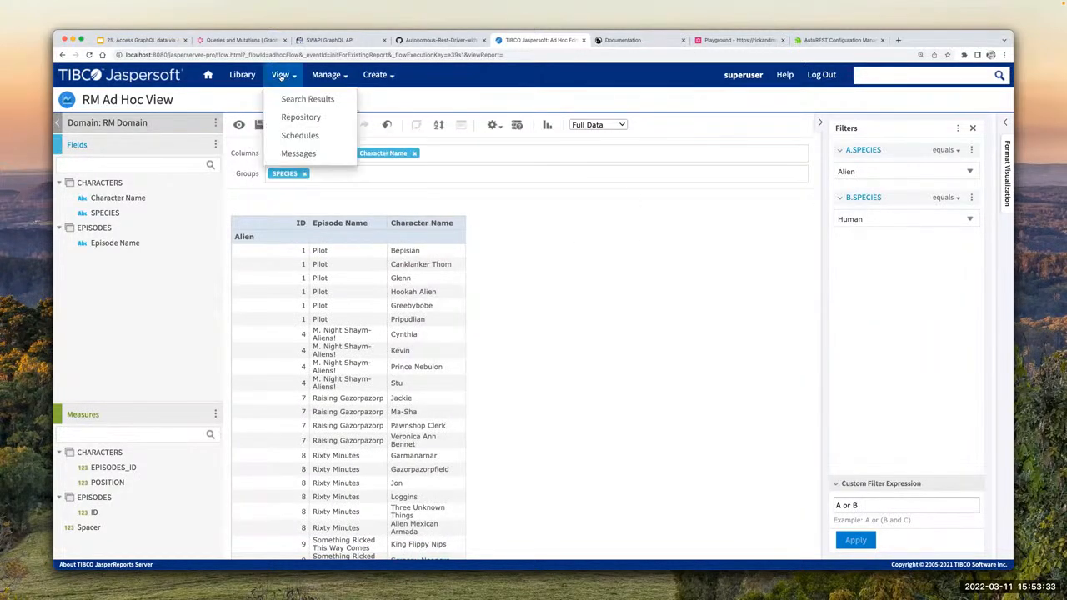
pyautogui.click(299, 117)
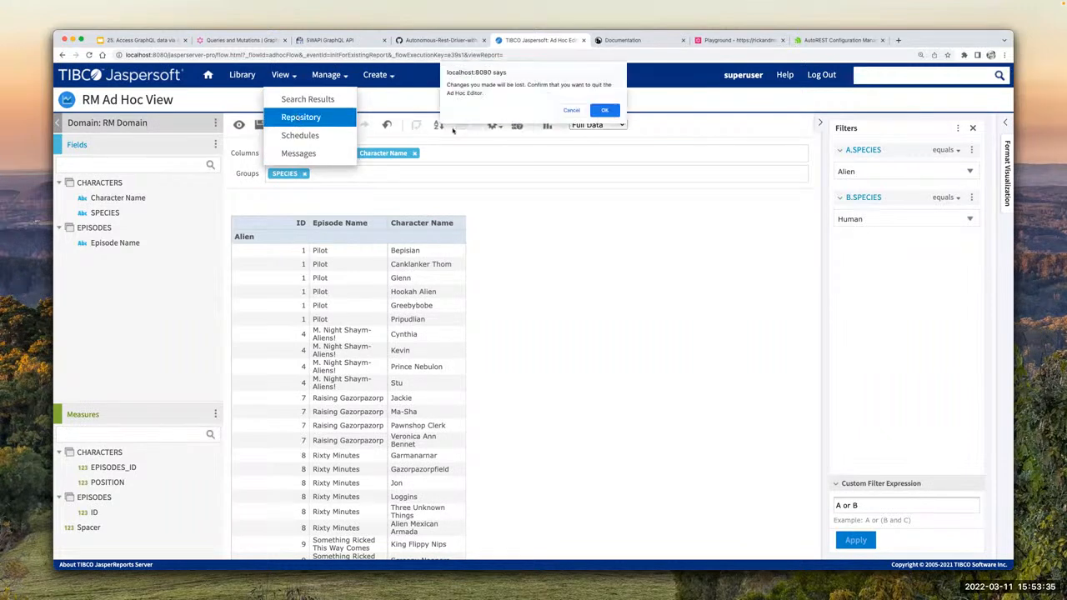
pyautogui.click(604, 110)
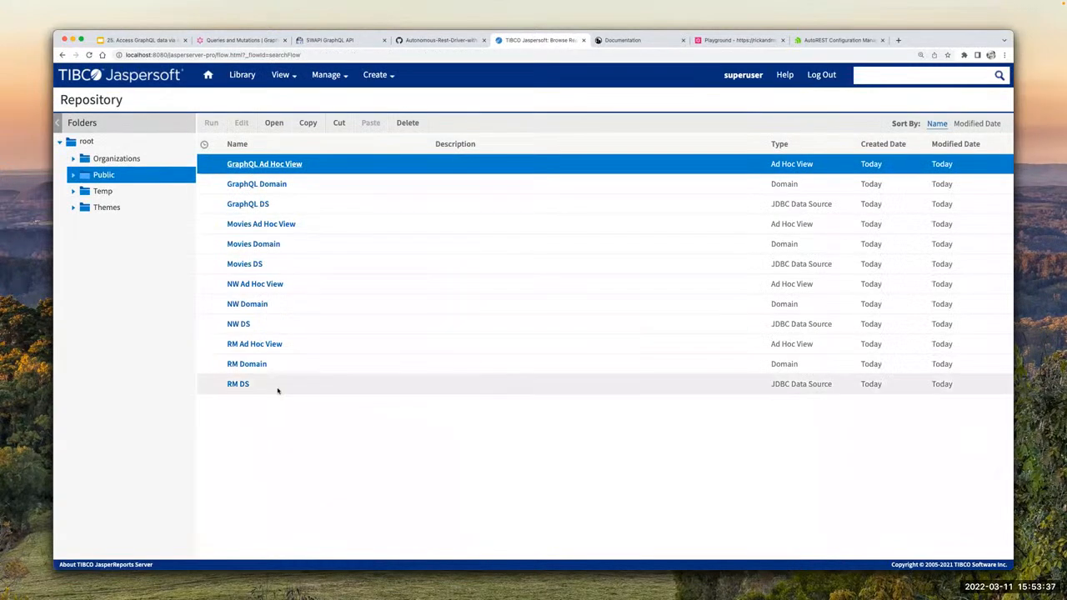
pyautogui.click(265, 365)
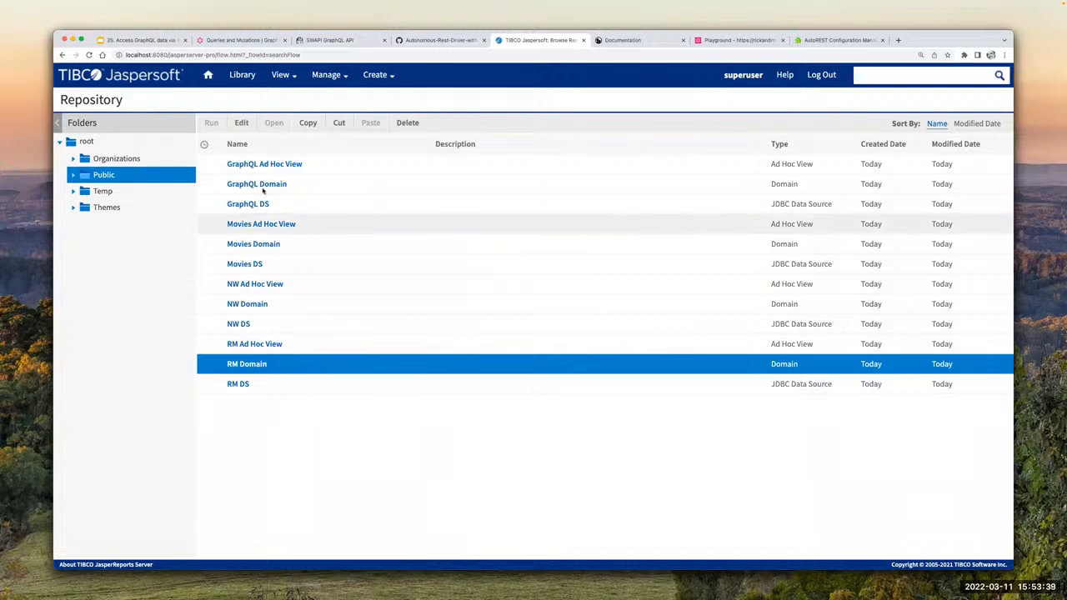
pyautogui.click(244, 123)
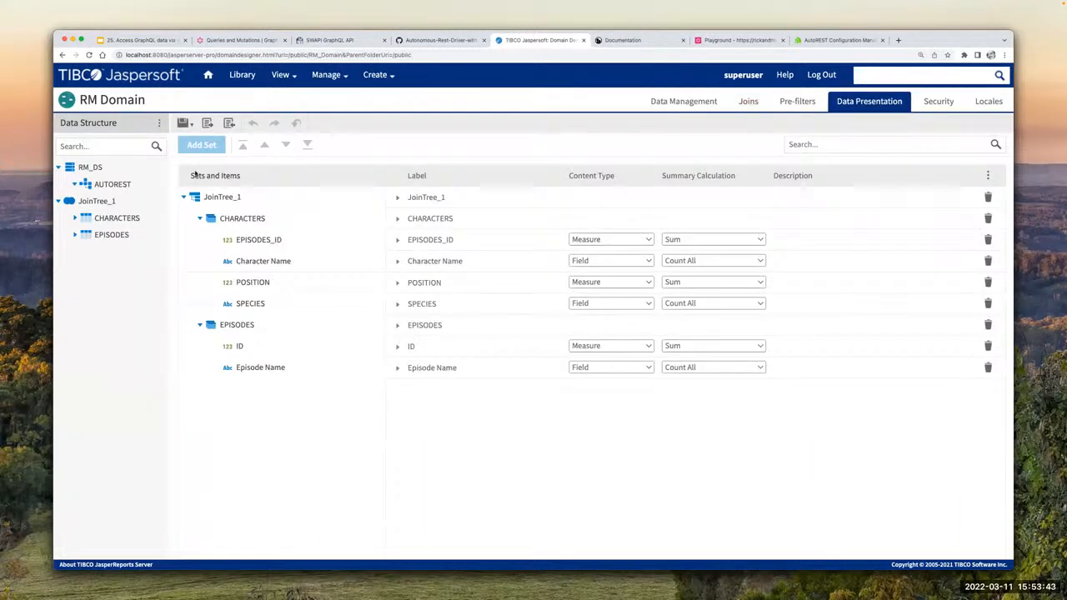
# Step: Review RM Domain's selected schemas, the join between EPISODES and CHARACTERS, and its data presentation
pyautogui.click(691, 102)
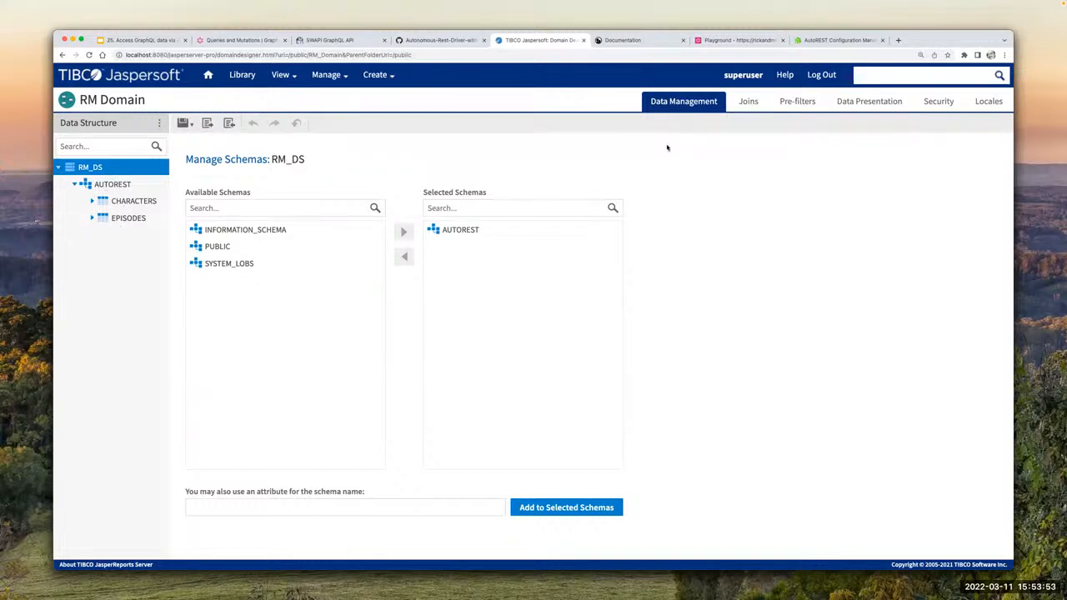
pyautogui.click(747, 101)
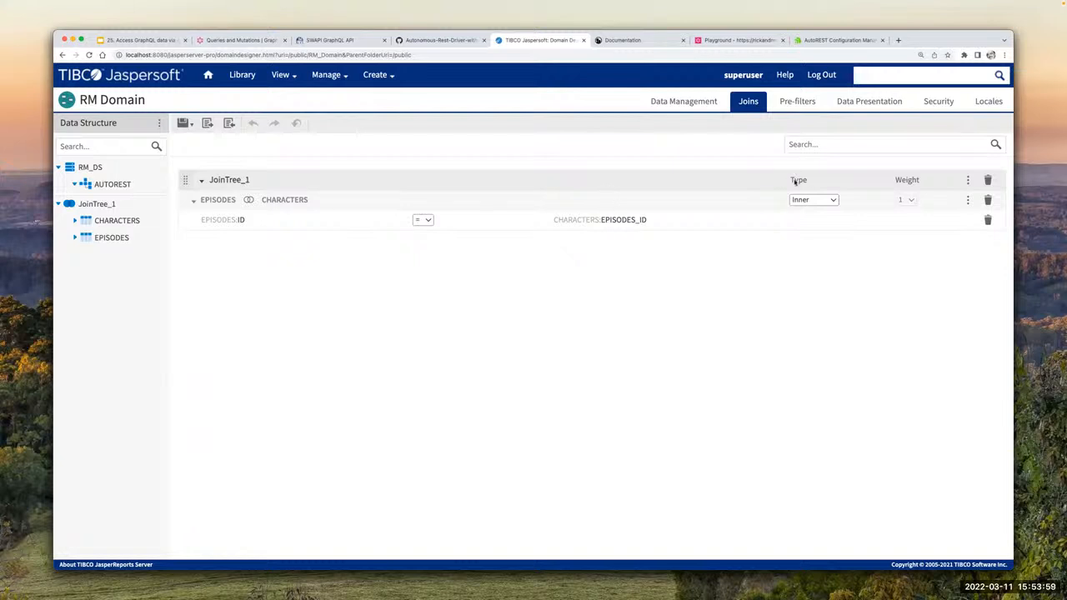
pyautogui.click(864, 103)
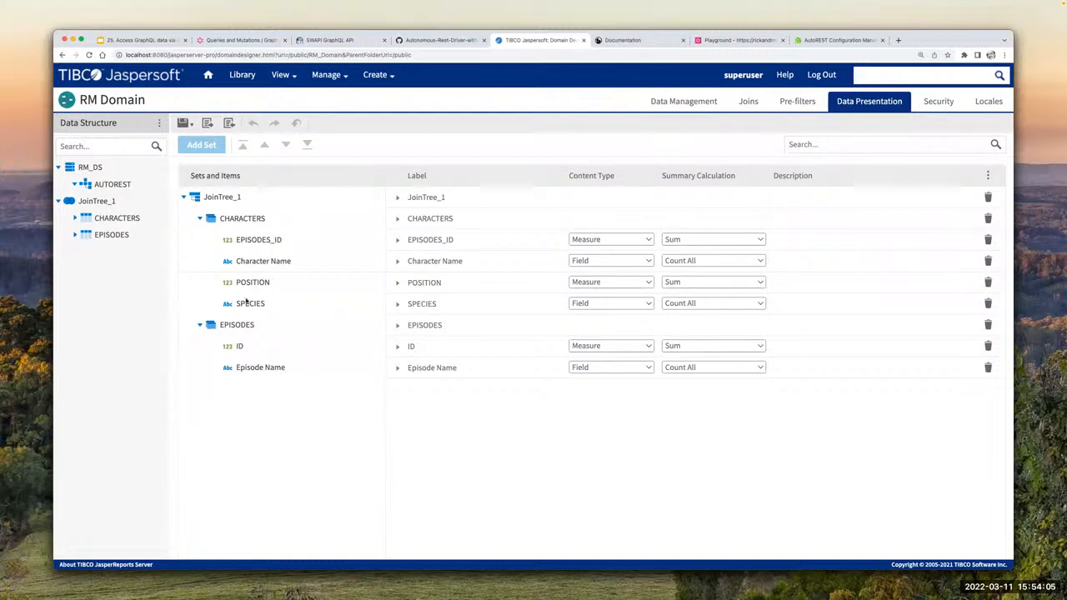
# Step: Expand the CHARACTERS and EPISODES tables under JoinTree_1 and examine their columns and the Character Name label
pyautogui.click(75, 218)
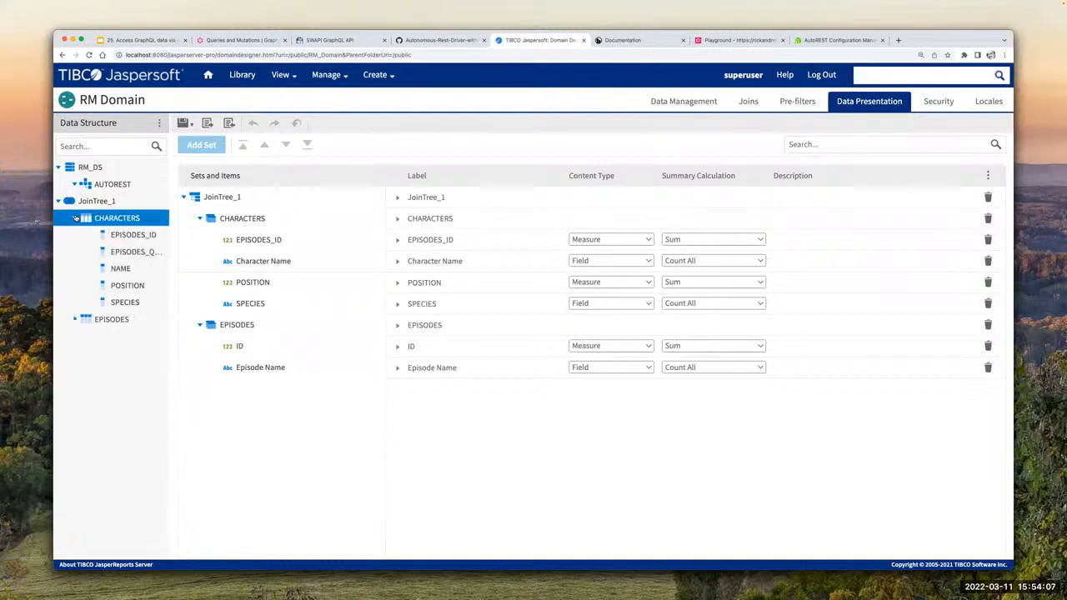
pyautogui.click(77, 185)
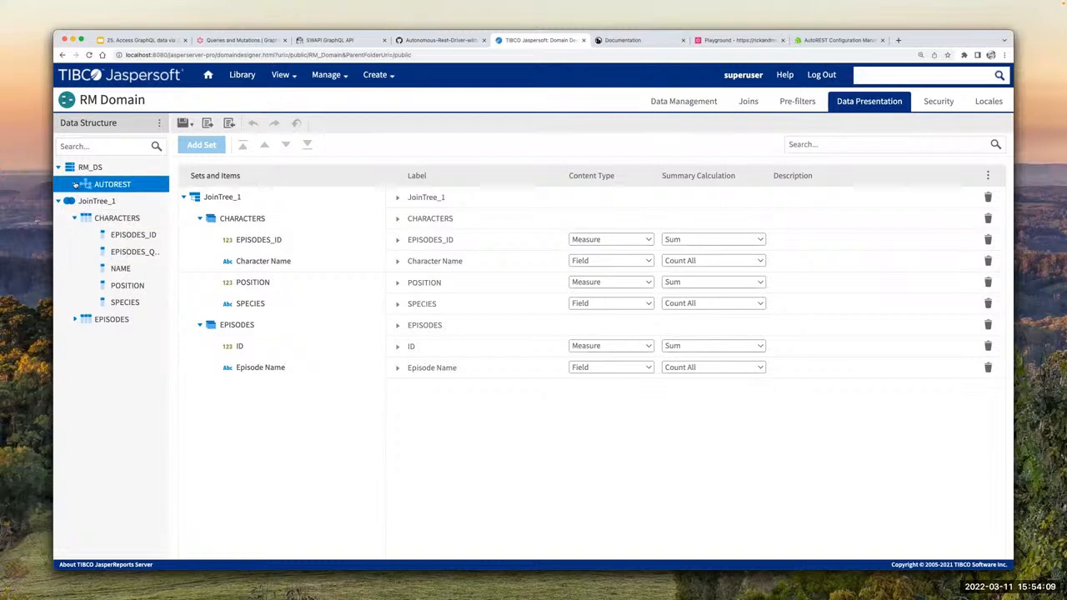
pyautogui.click(75, 319)
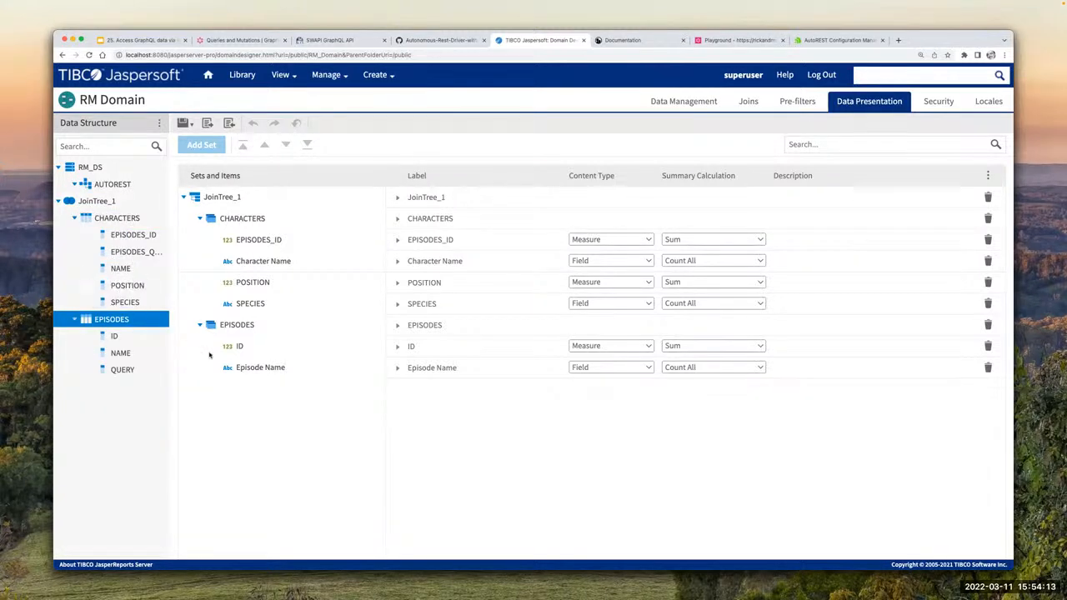
pyautogui.click(129, 370)
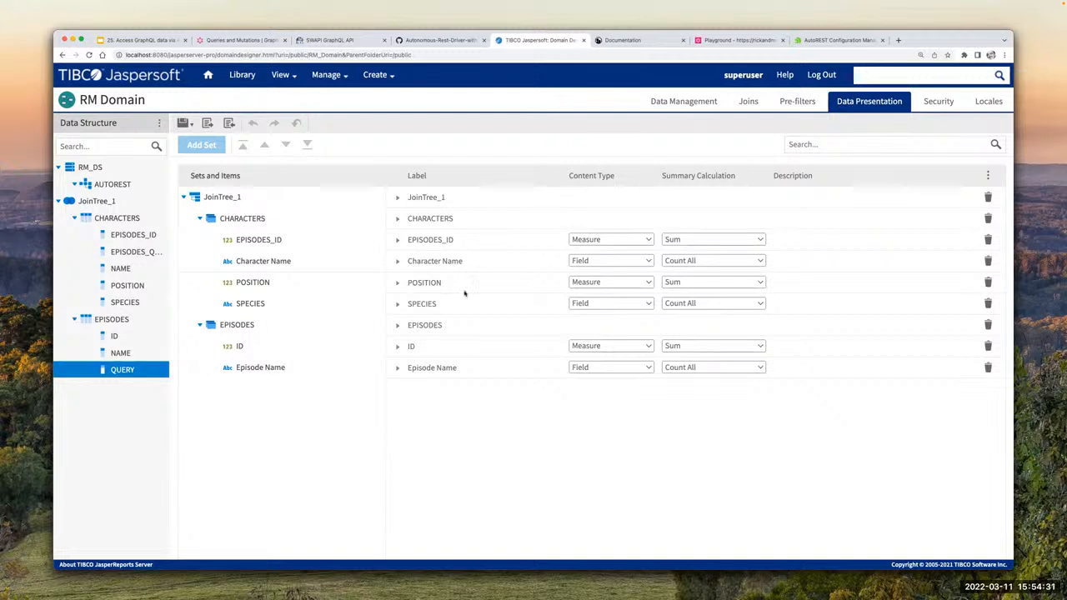
pyautogui.click(479, 261)
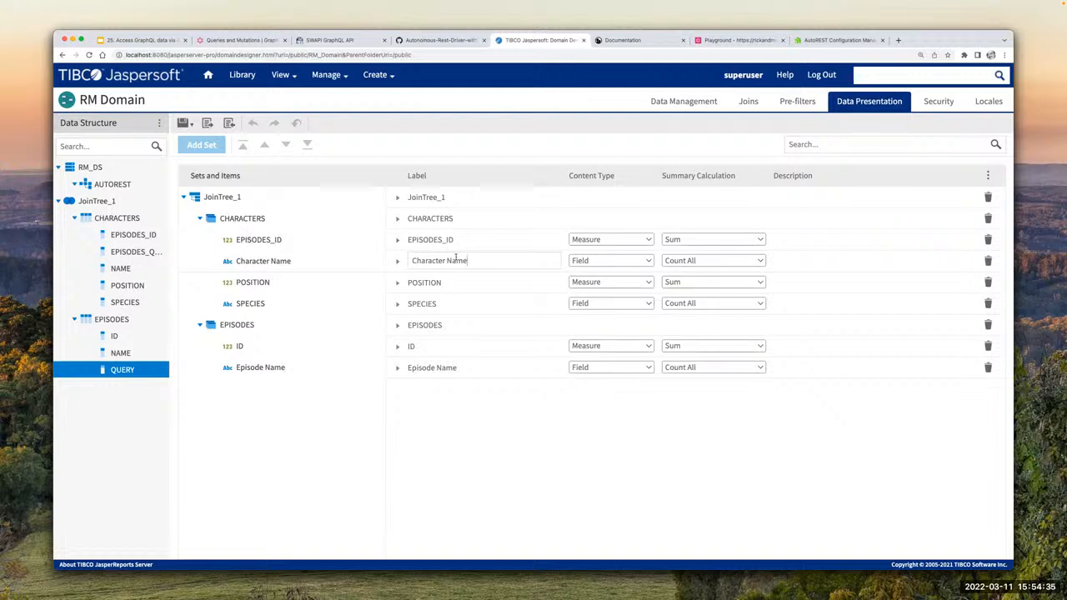
pyautogui.click(400, 416)
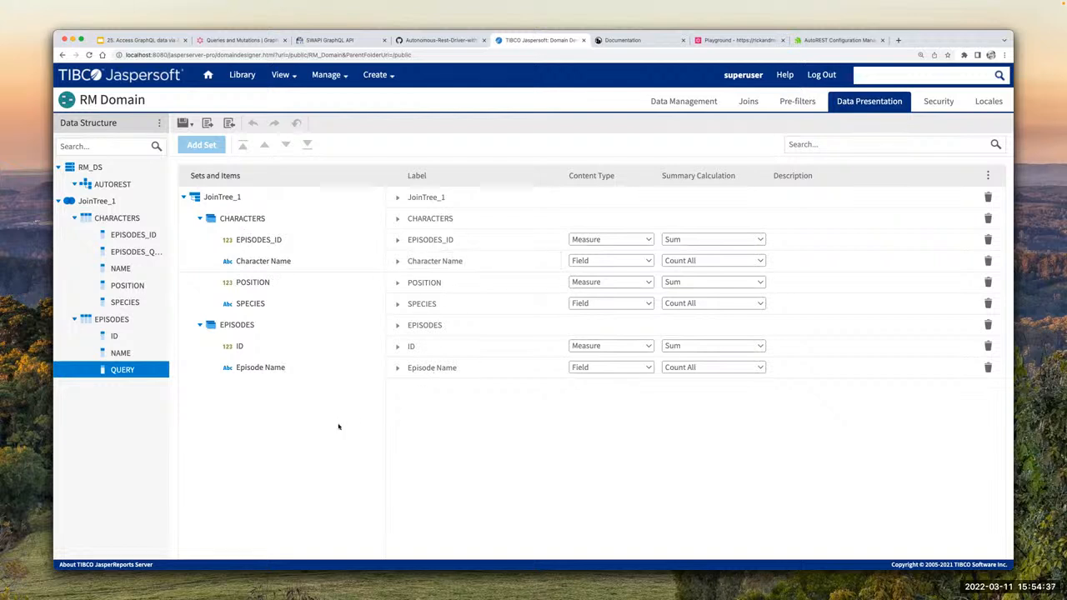
# Step: Open the RM DS data source from the repository for editing and check its JDBC driver choices
pyautogui.click(280, 74)
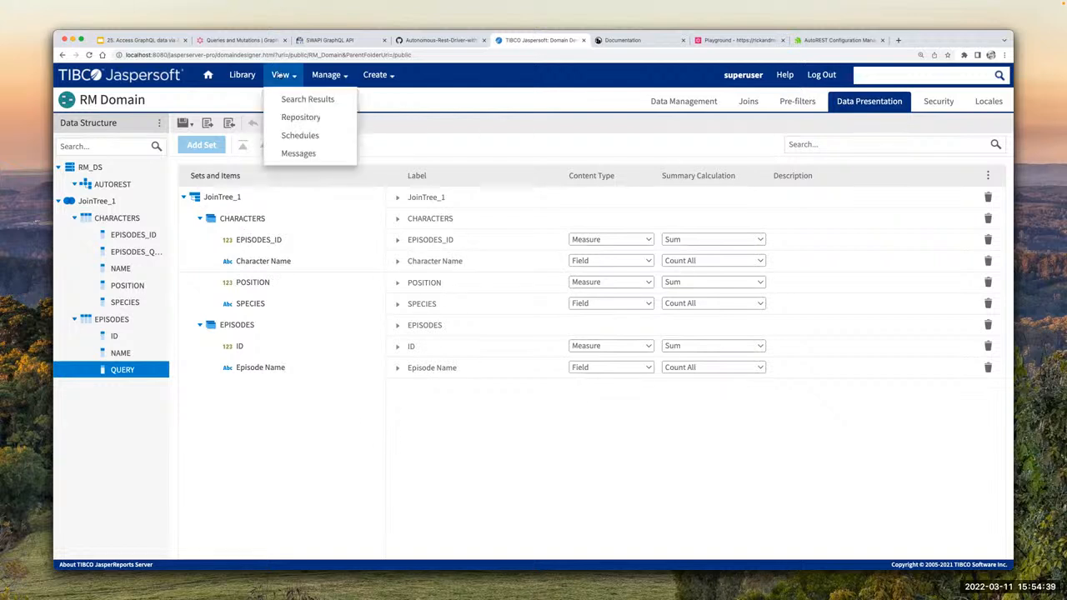
pyautogui.click(296, 118)
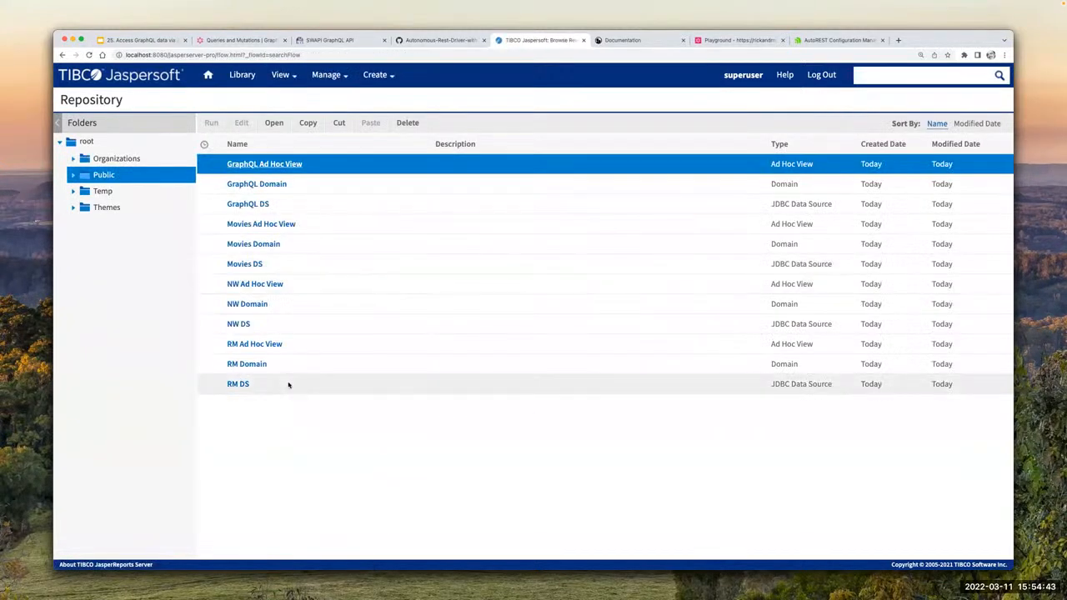
pyautogui.click(265, 384)
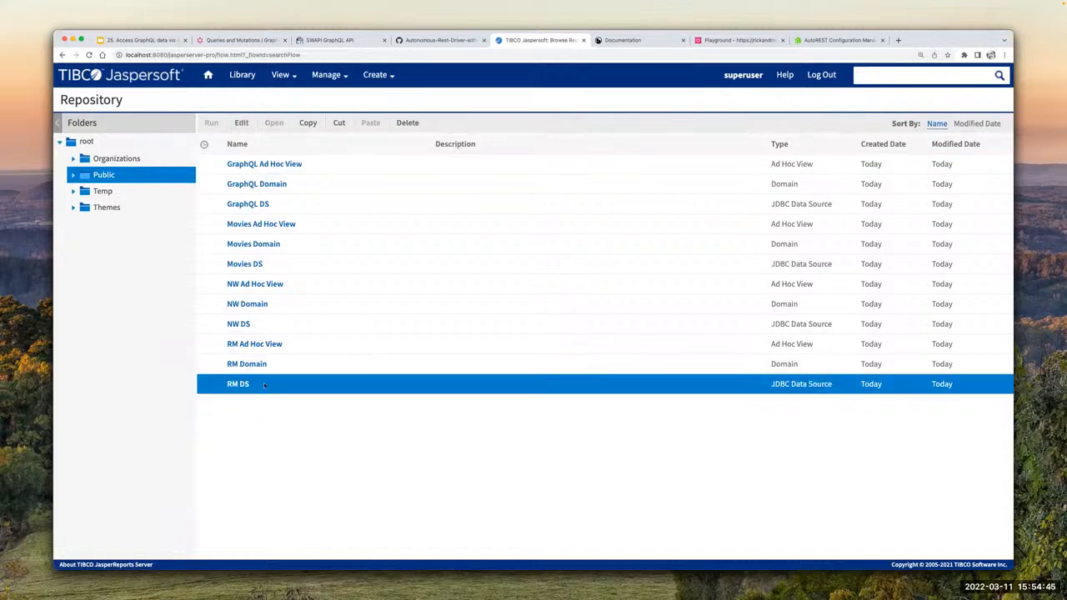
pyautogui.click(240, 123)
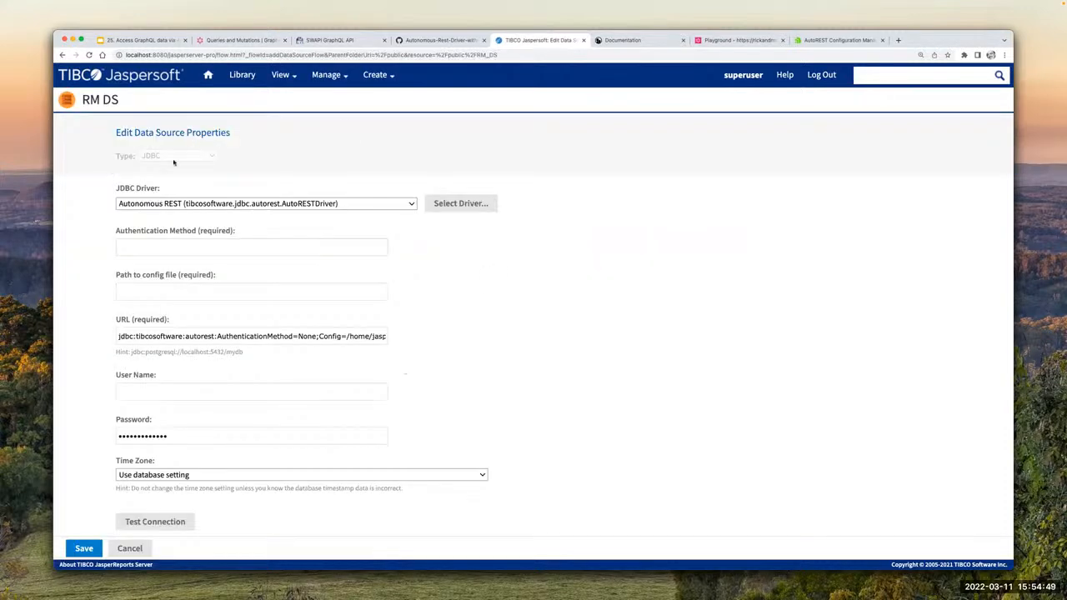
pyautogui.click(181, 205)
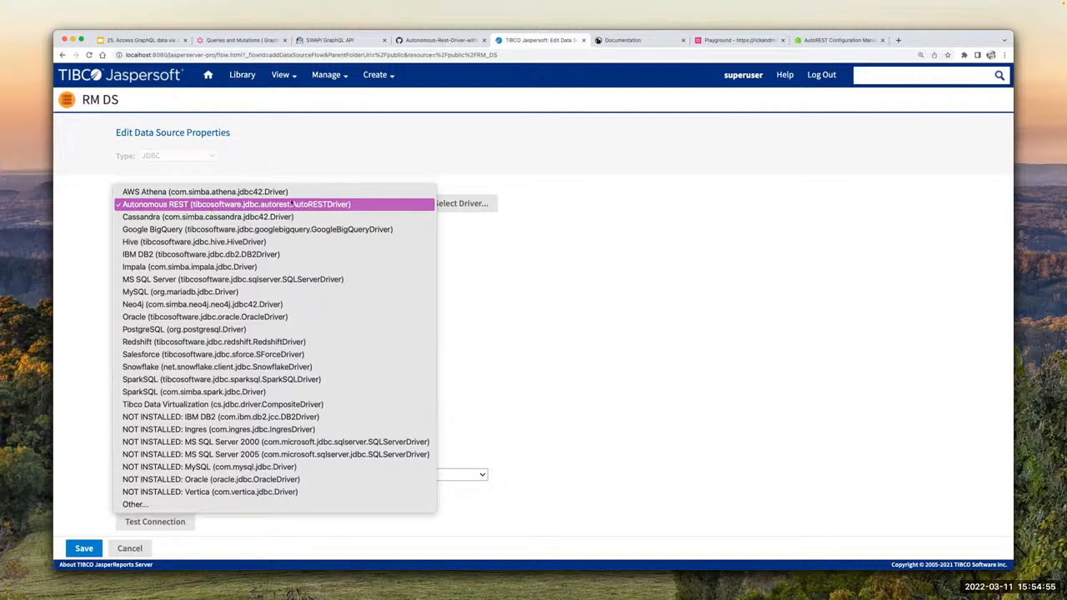
pyautogui.click(456, 241)
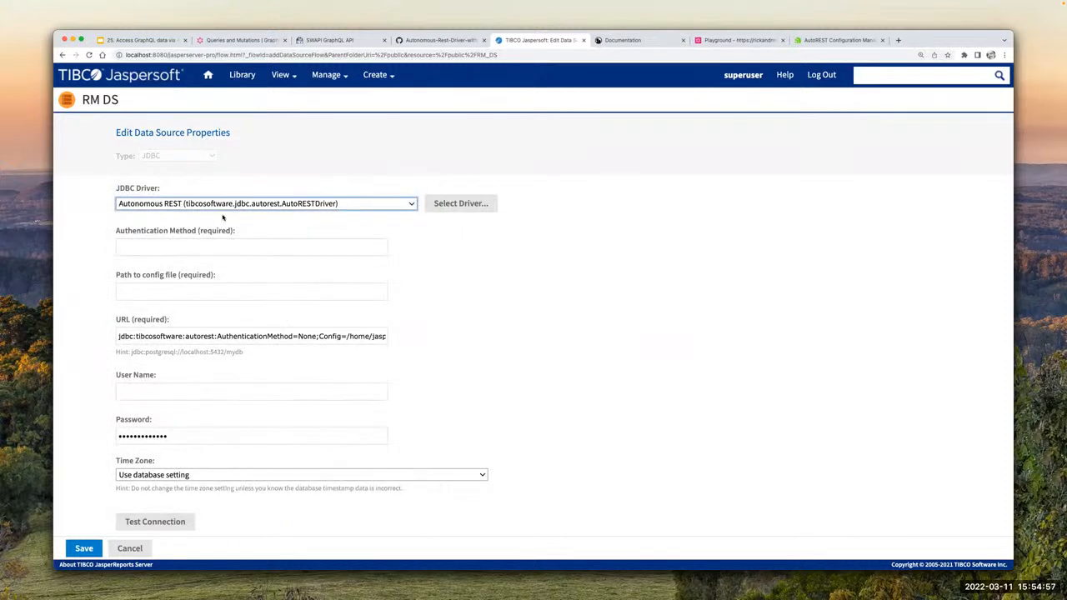
# Step: Set the authentication method to None and the config file path to /home/jasperserver/GraphQL/RM.rest
pyautogui.click(162, 247)
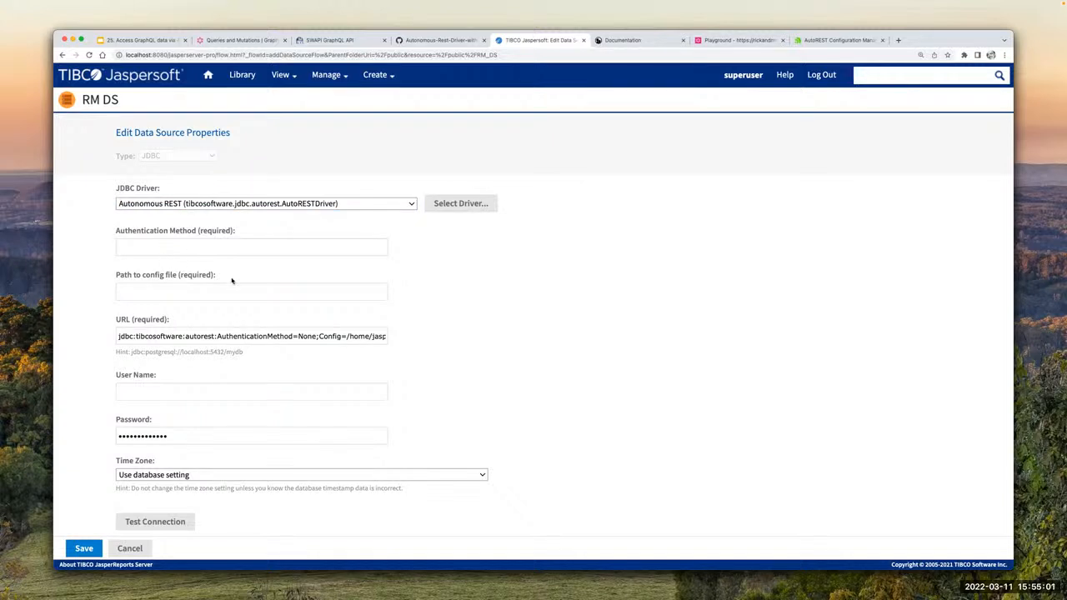
pyautogui.write('N')
pyautogui.press('BackSpace')
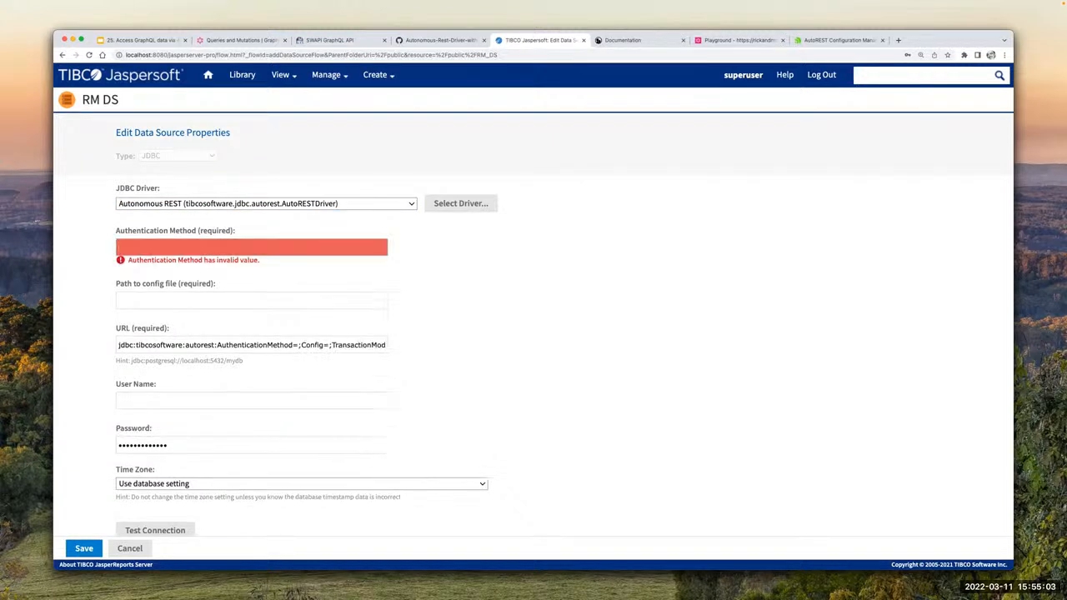
pyautogui.write('Non')
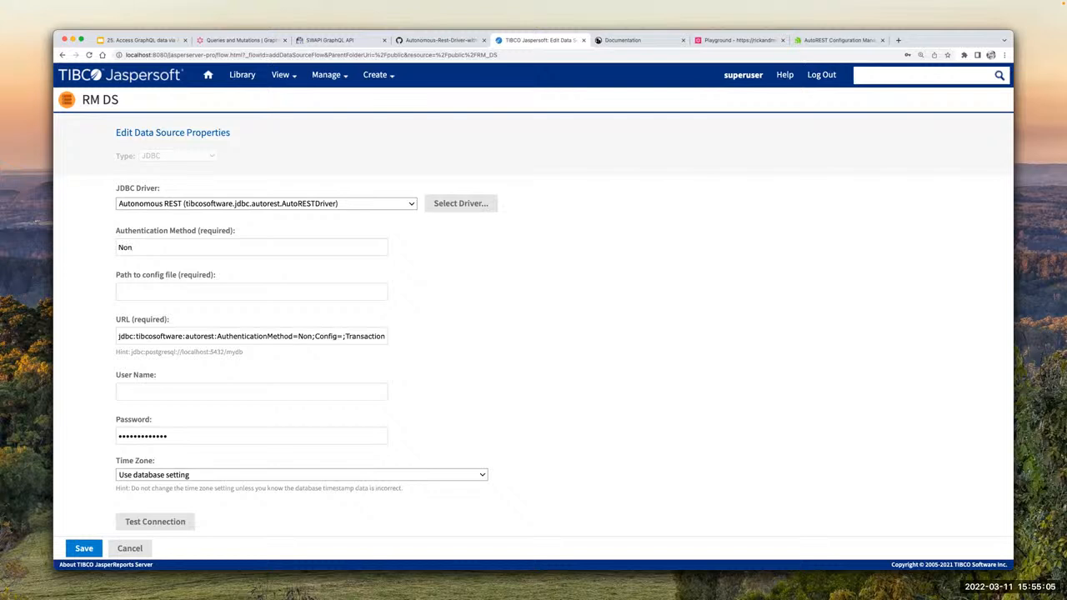
pyautogui.write('e')
pyautogui.click(208, 291)
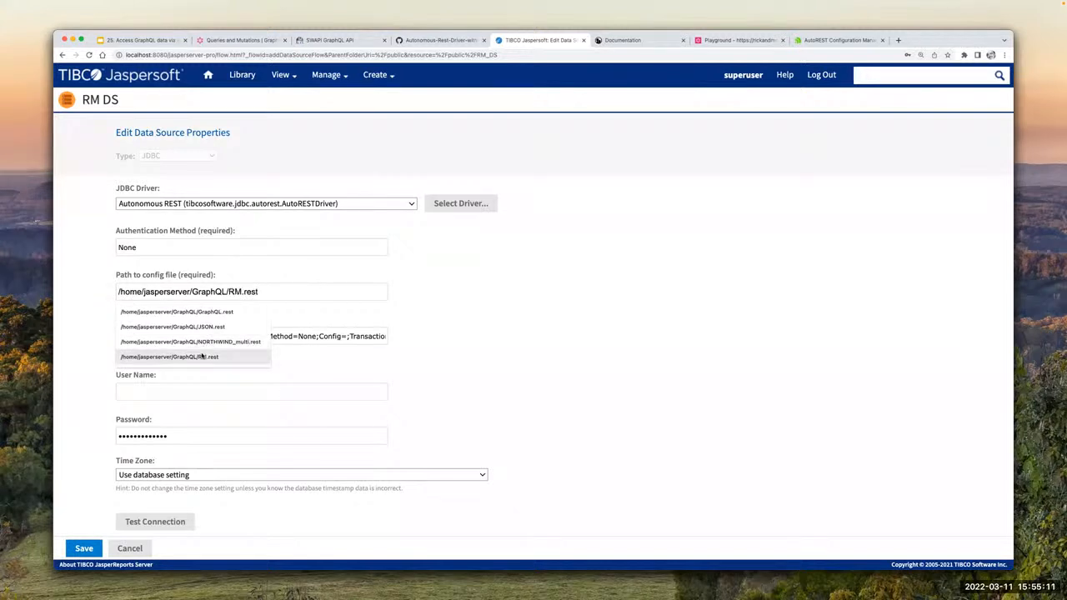
pyautogui.click(202, 356)
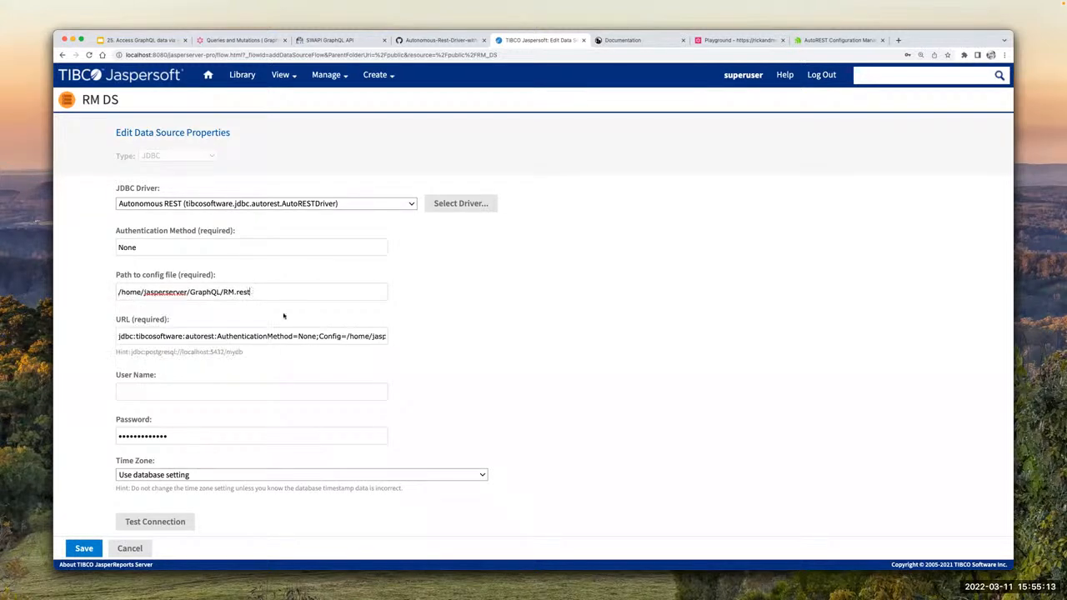
# Step: Inspect the generated JDBC URL, highlighting its TransactionMode=ignore parameter
pyautogui.click(329, 337)
pyautogui.hotkey('alt', 'Right')
pyautogui.hotkey('alt', 'Right')
pyautogui.hotkey('alt', 'Right')
pyautogui.hotkey('alt', 'Right')
pyautogui.hotkey('alt', 'Right')
pyautogui.hotkey('alt', 'Right')
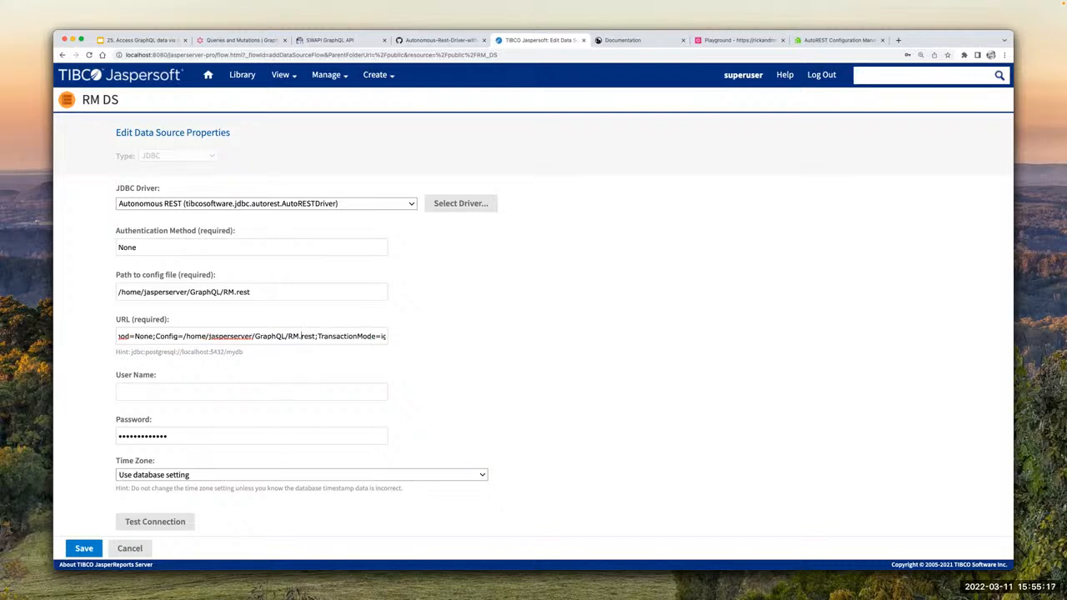
pyautogui.press('shift+super+Right')
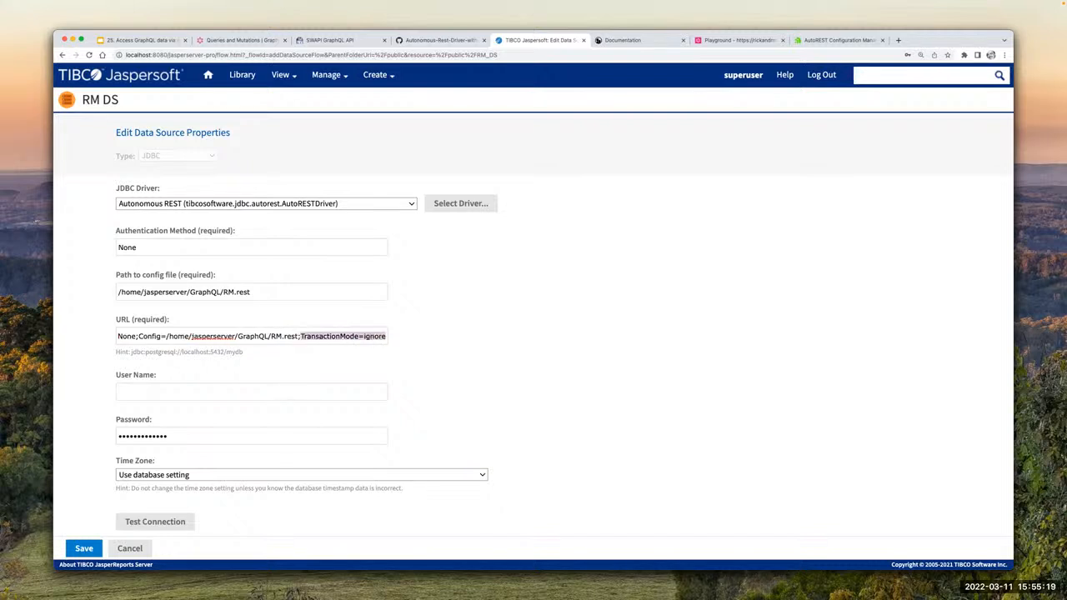
pyautogui.press('Left')
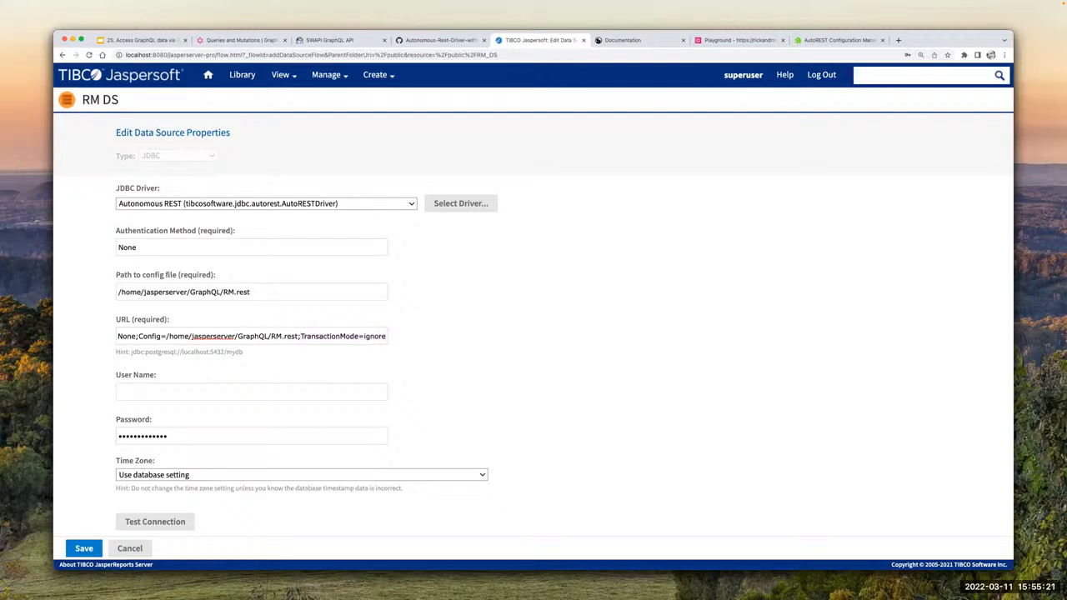
pyautogui.click(460, 301)
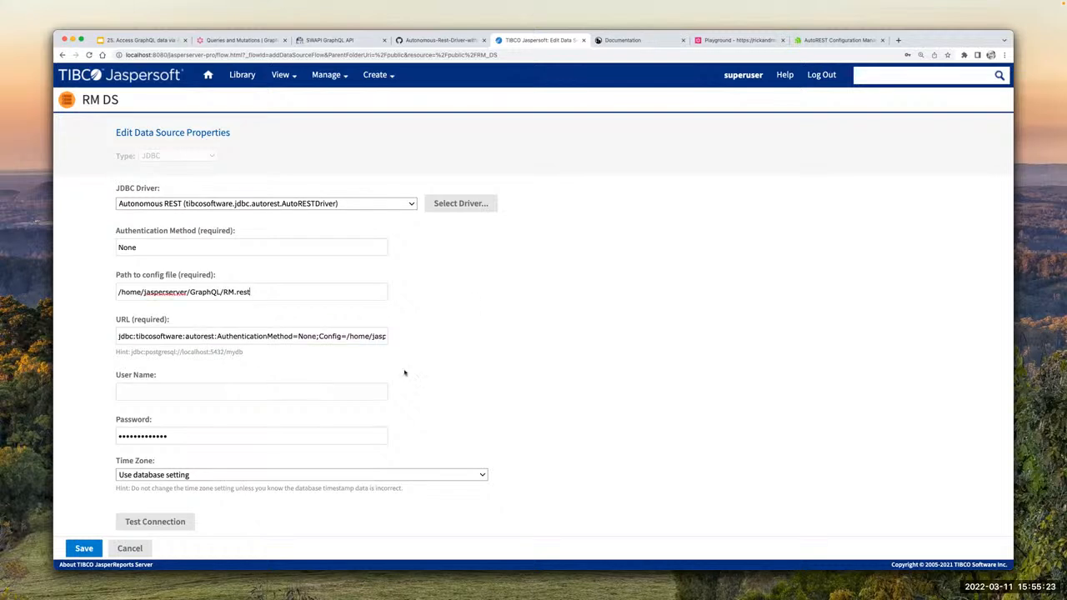
# Step: Test the RM DS connection with the password field cleared and leave the data source without saving
pyautogui.doubleClick(186, 433)
pyautogui.press('BackSpace')
pyautogui.click(155, 521)
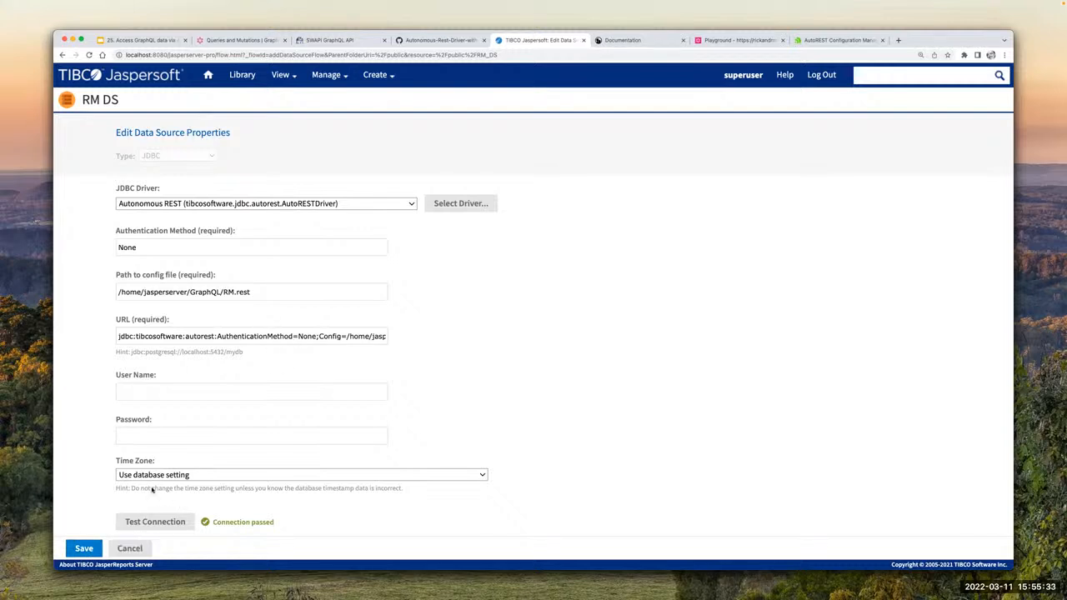
pyautogui.click(130, 548)
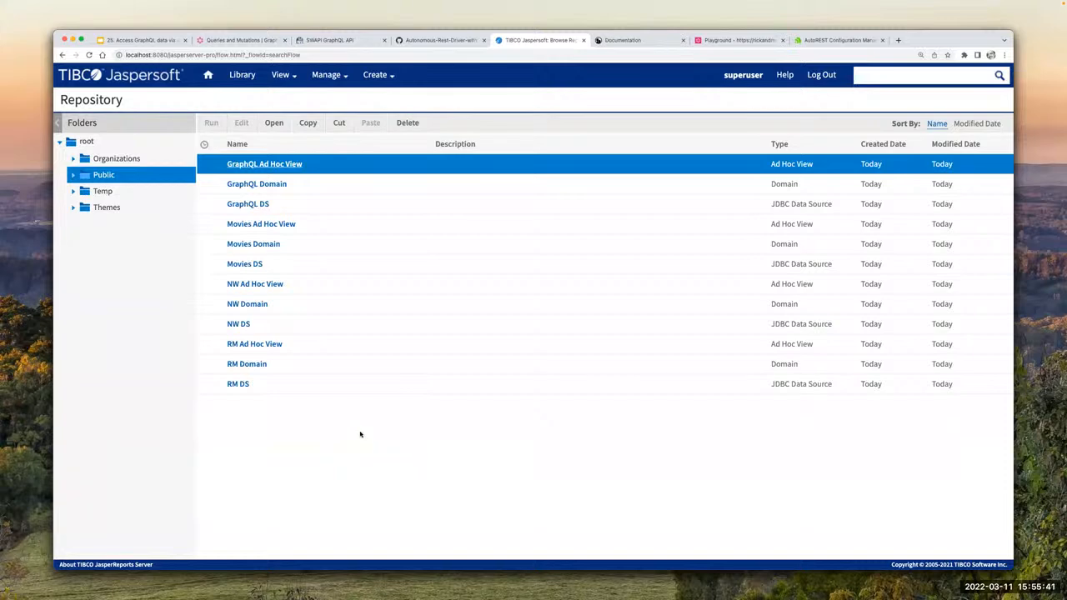
# Step: Switch to BBEdit and examine the hostname URL and the episodes table name in RM.rest
pyautogui.press('super+Tab')
pyautogui.press('super+Tab')
pyautogui.press('super+Tab')
pyautogui.press('super+Tab')
pyautogui.press('super+Tab')
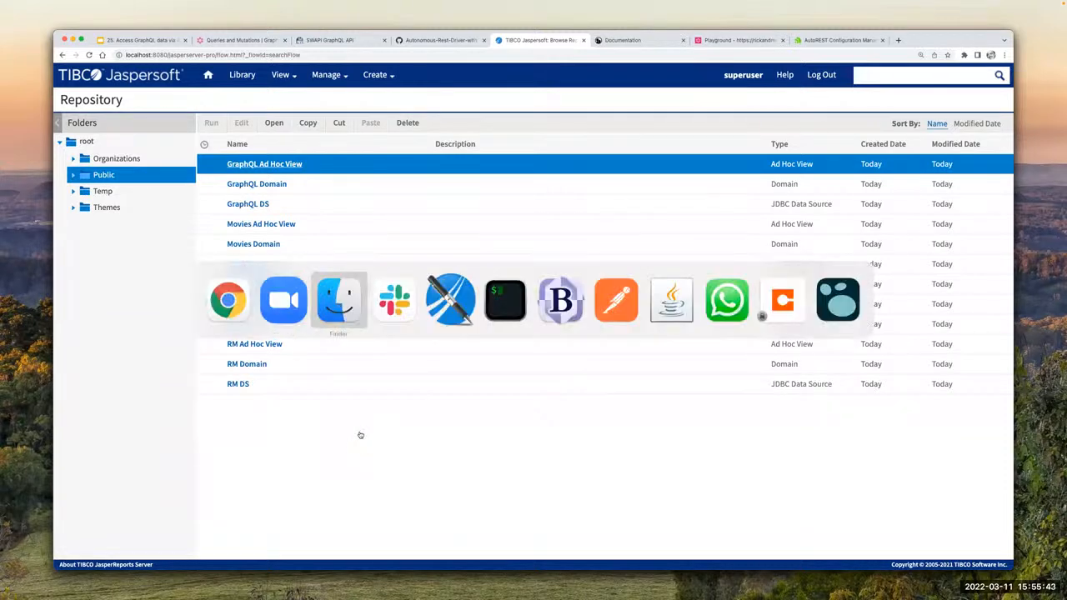
pyautogui.press('super+Tab')
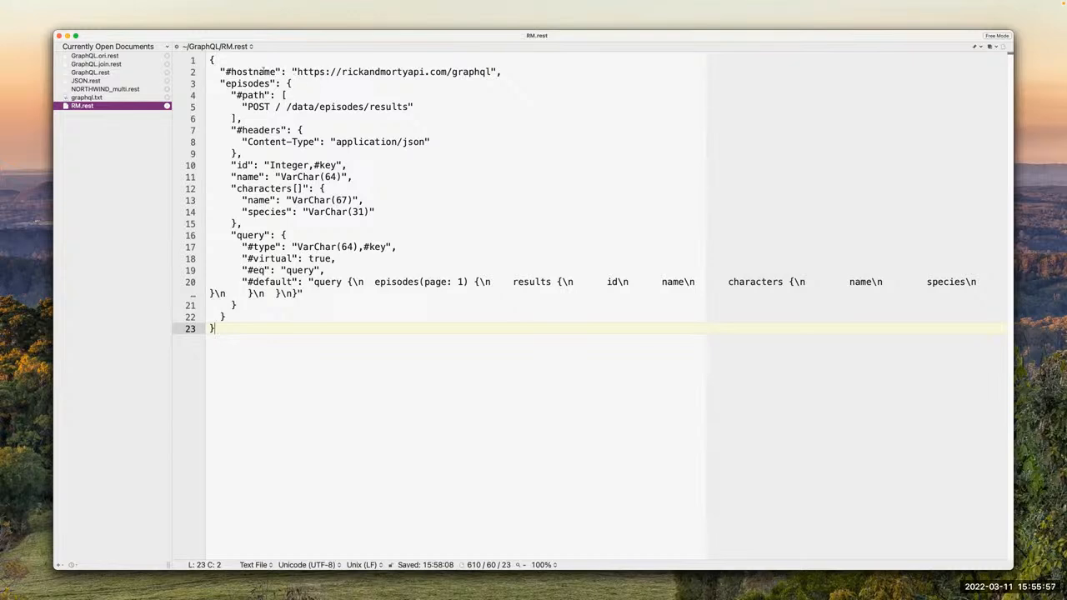
pyautogui.moveTo(290, 72); pyautogui.dragTo(511, 75)
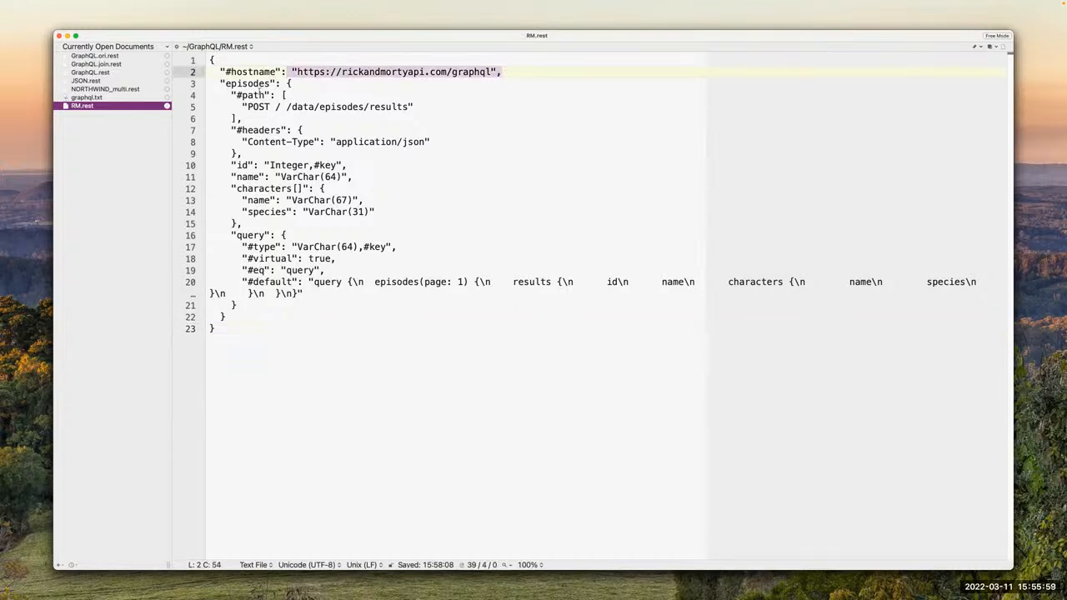
pyautogui.doubleClick(230, 83)
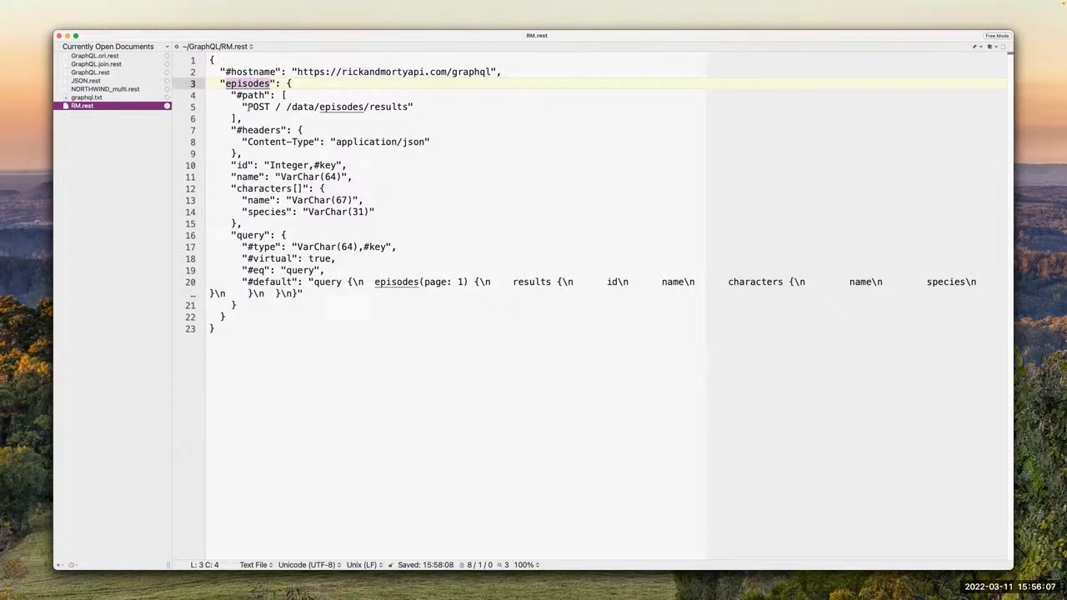
# Step: Examine the POST path, the Content-Type header and the id, name and characters column definitions in RM.rest
pyautogui.moveTo(247, 108); pyautogui.dragTo(423, 108)
pyautogui.click(422, 108)
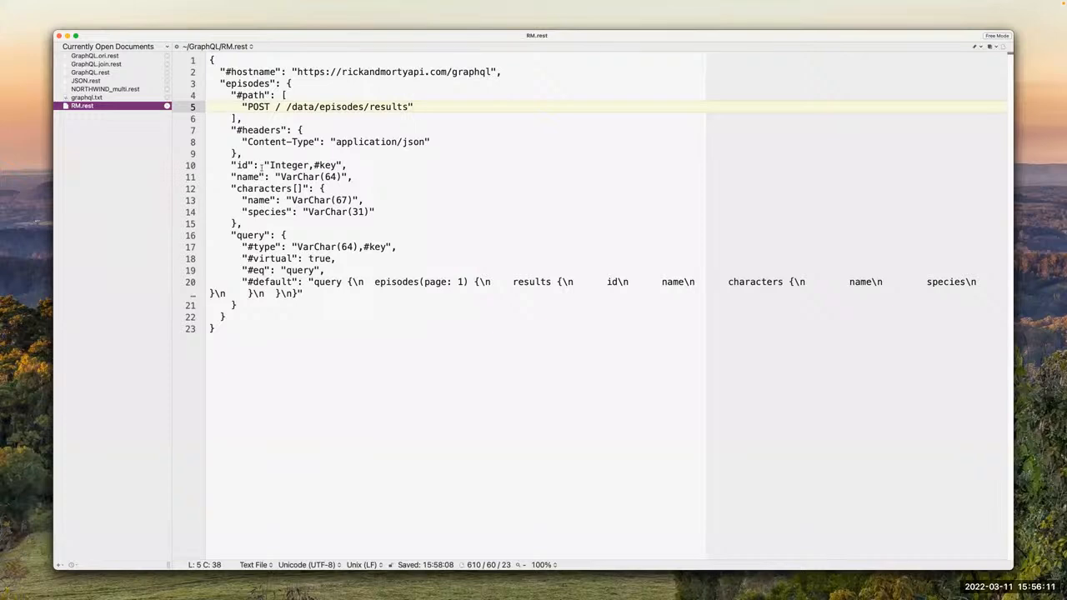
pyautogui.moveTo(240, 140); pyautogui.dragTo(430, 142)
pyautogui.click(434, 141)
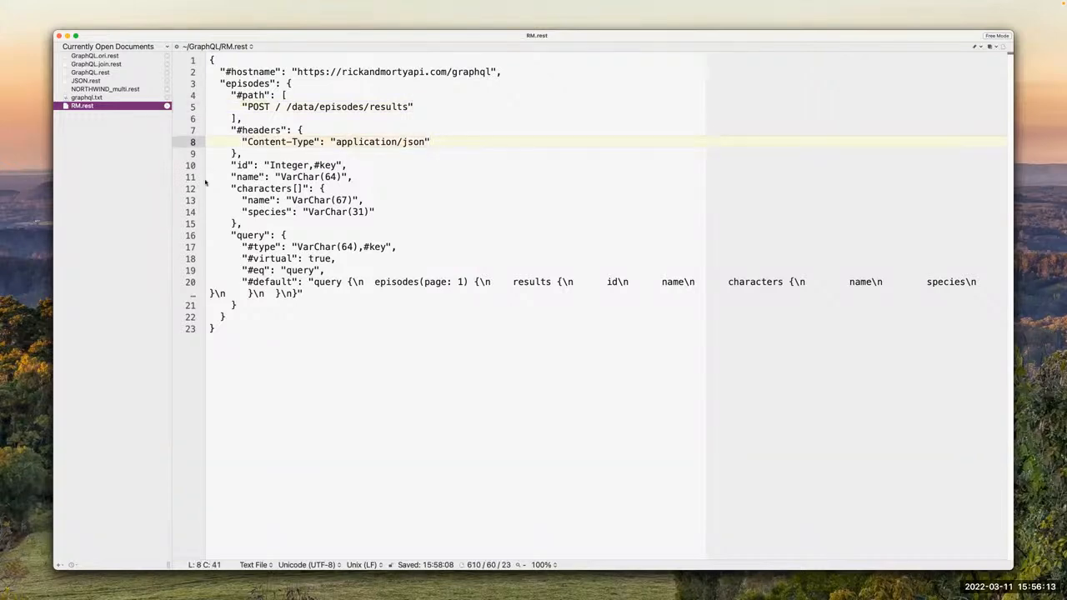
pyautogui.moveTo(231, 164); pyautogui.dragTo(325, 192)
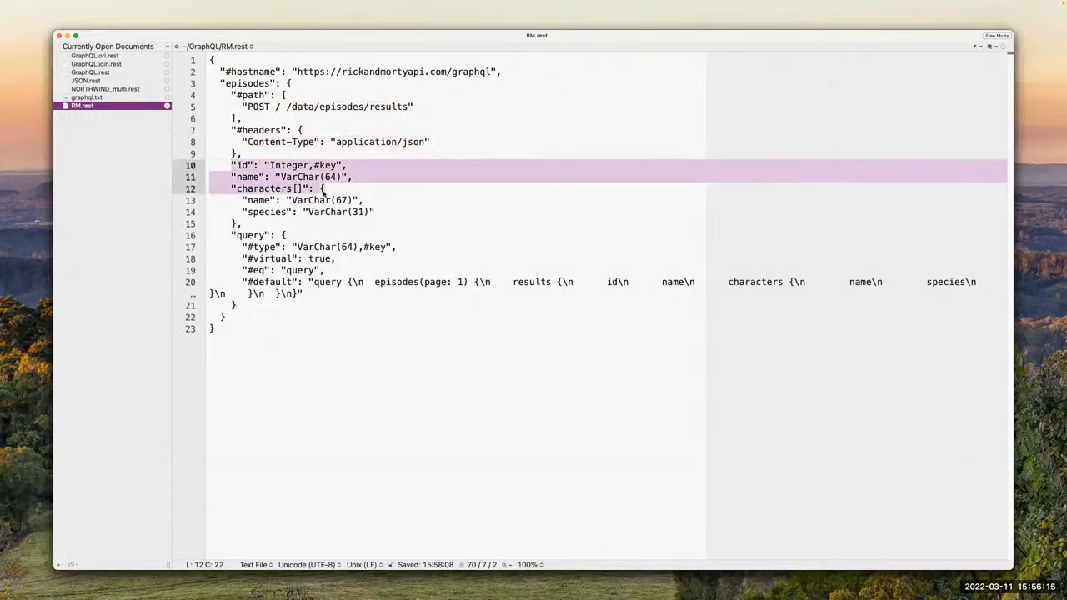
pyautogui.click(316, 220)
# Step: Examine the virtual query parameter block in RM.rest, highlighting the full GraphQL string in its #default value
pyautogui.moveTo(237, 233); pyautogui.dragTo(363, 283)
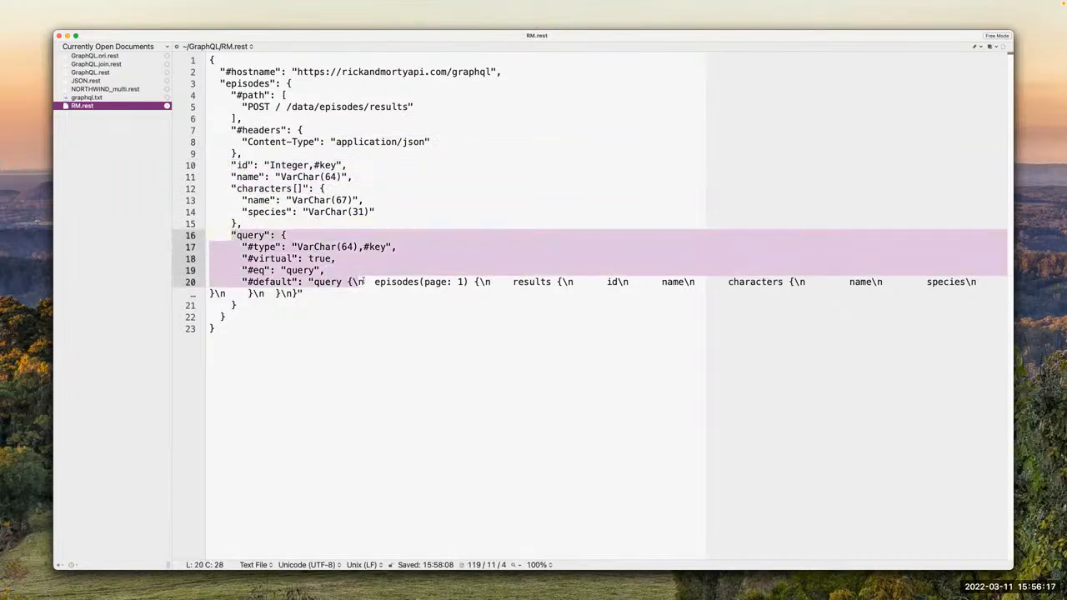
pyautogui.click(352, 293)
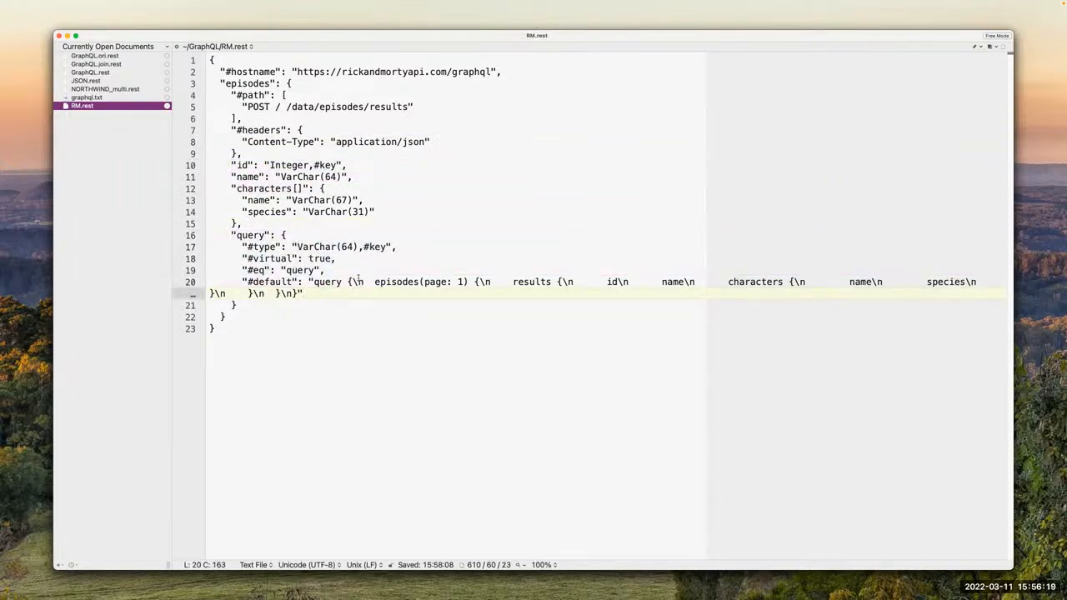
pyautogui.moveTo(309, 281)
pyautogui.mouseDown()
pyautogui.moveTo(750, 282)
pyautogui.moveTo(298, 294)
pyautogui.mouseUp()
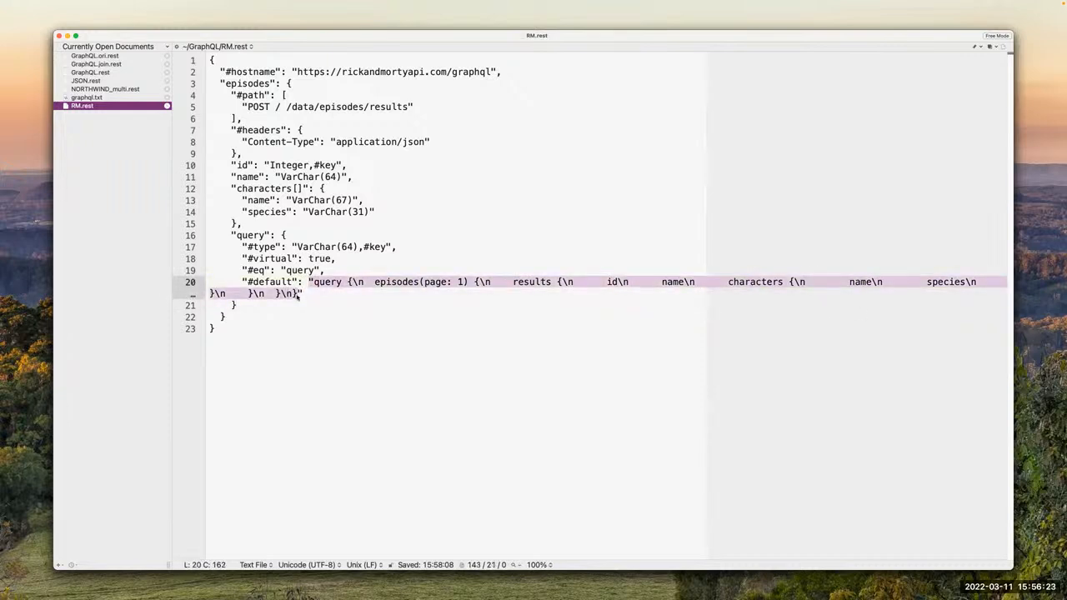
pyautogui.click(303, 294)
pyautogui.click(293, 314)
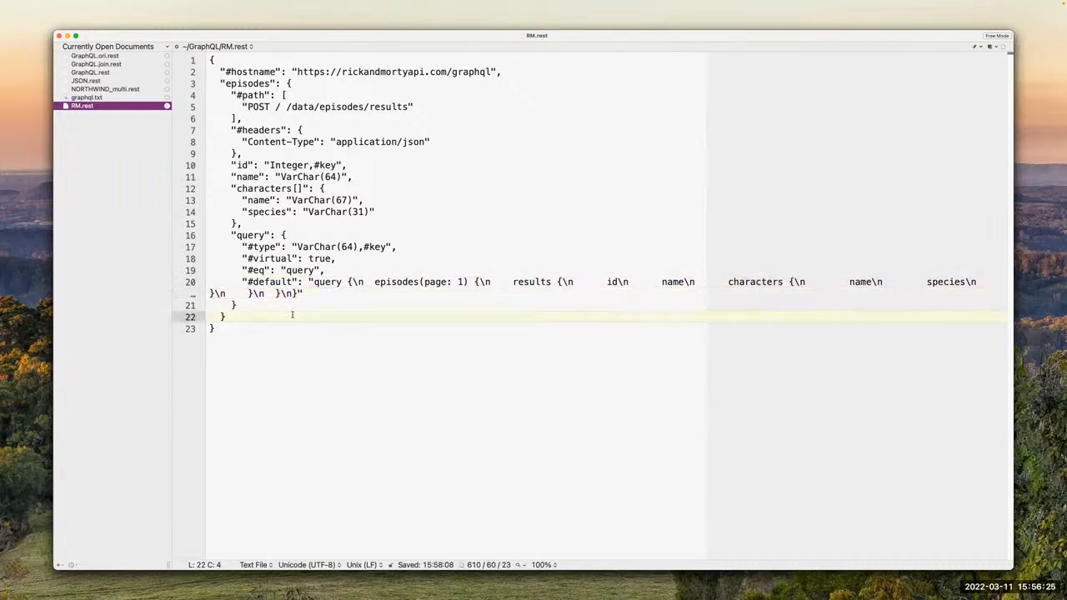
pyautogui.click(326, 373)
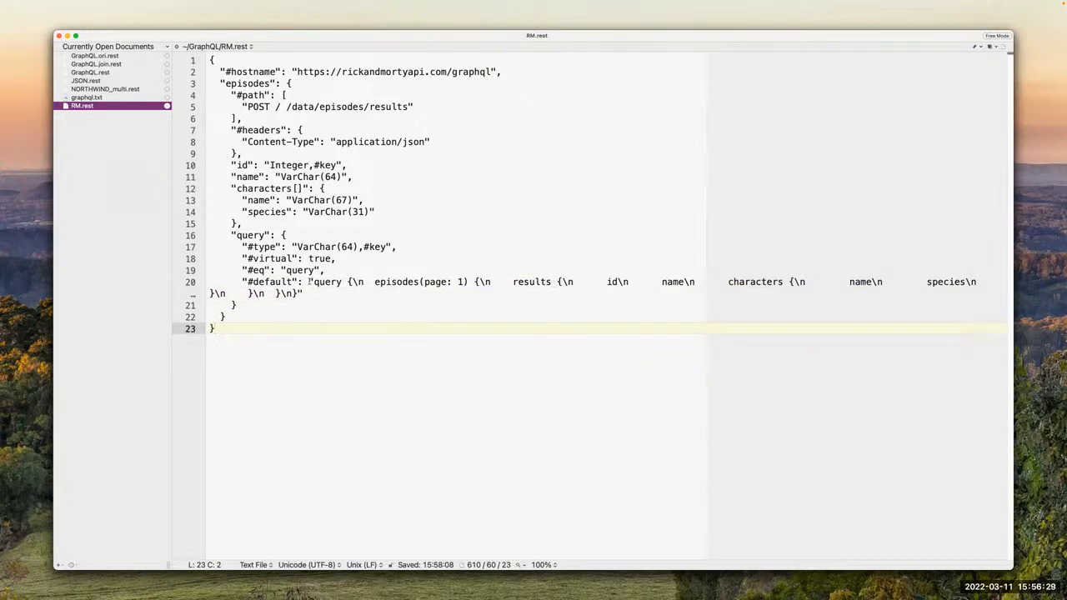
# Step: View the episodes query in the Rick and Morty Playground in Chrome and compare it with the #default string in BBEdit
pyautogui.press('super+Tab')
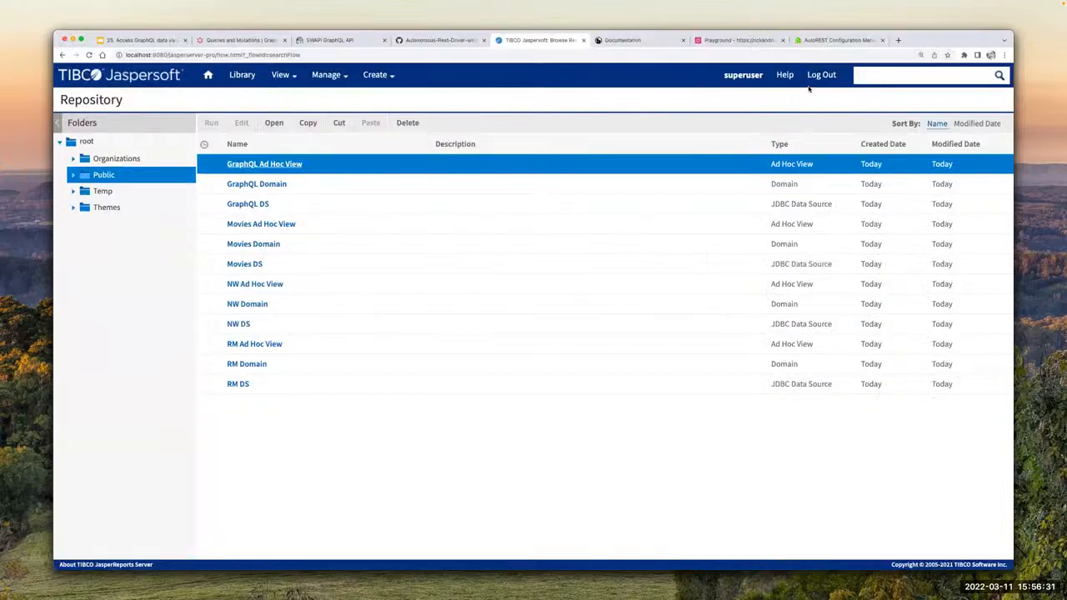
pyautogui.click(737, 40)
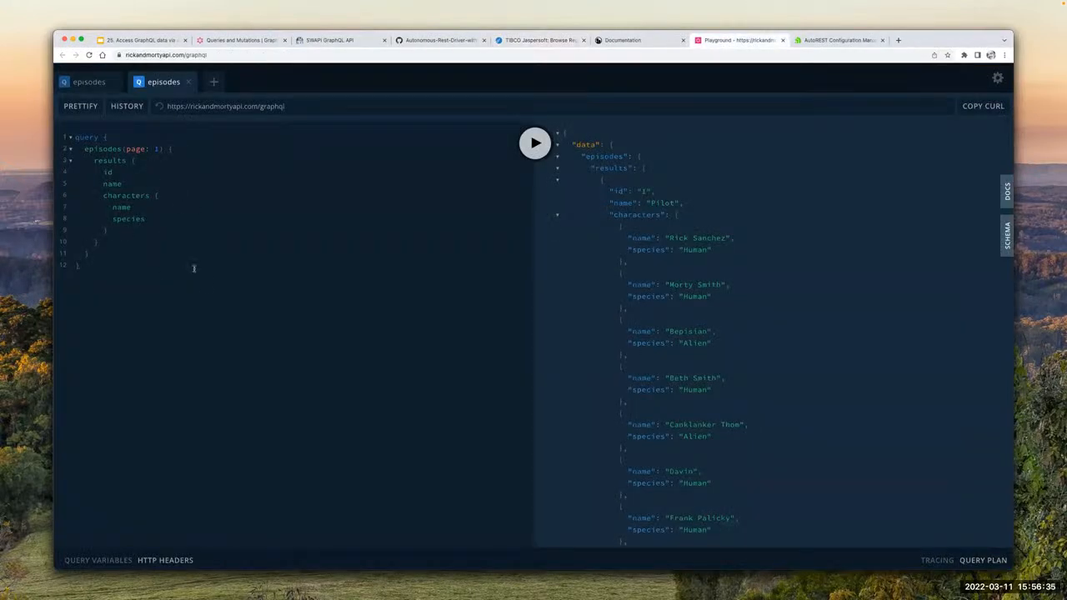
pyautogui.press('super+Tab')
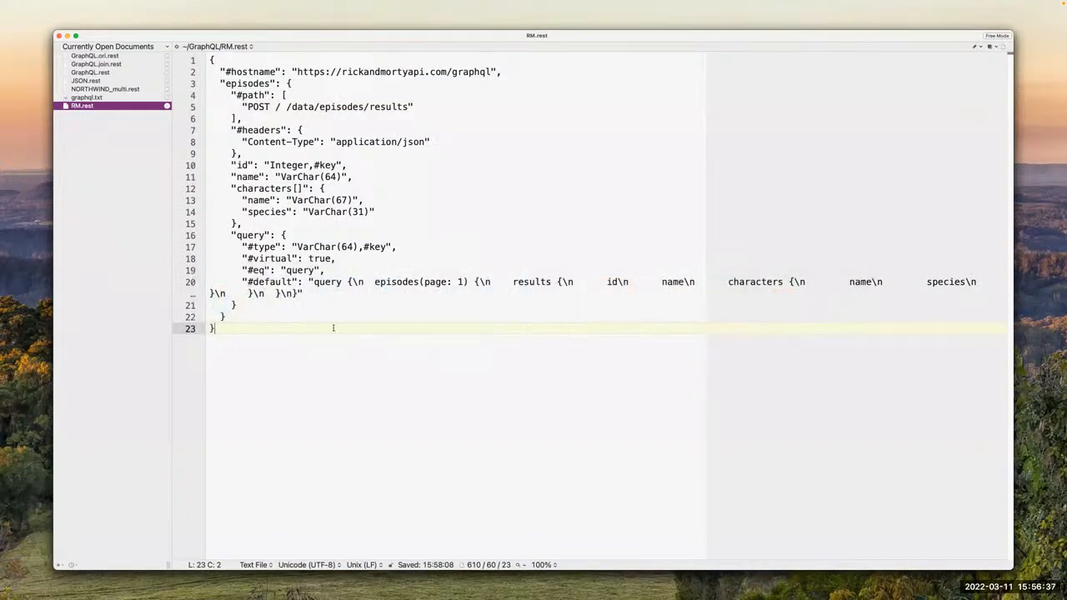
pyautogui.moveTo(308, 283); pyautogui.dragTo(428, 286)
pyautogui.click(375, 282)
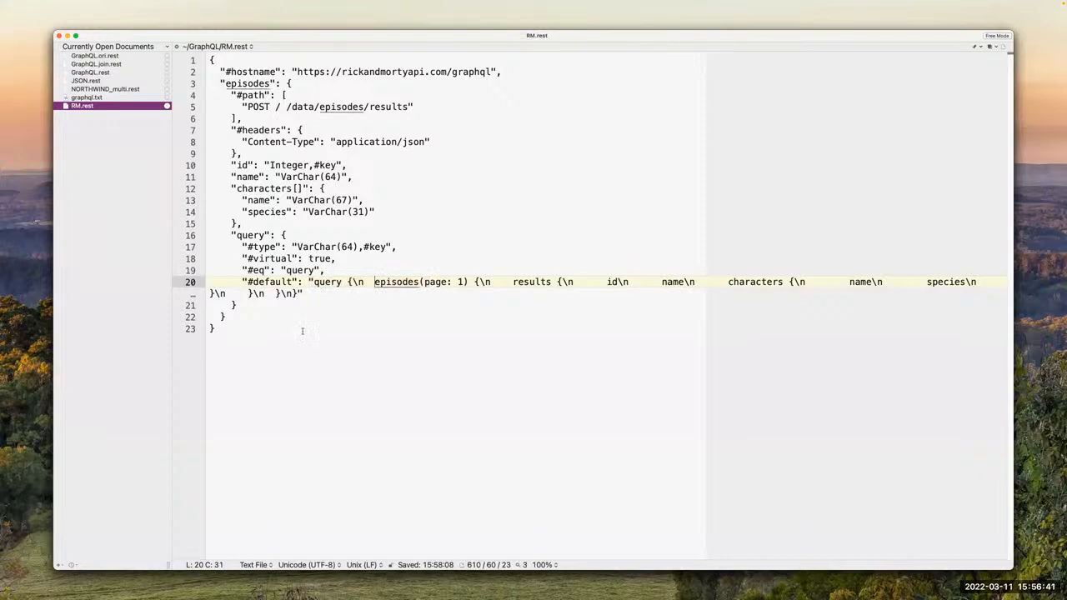
pyautogui.click(288, 357)
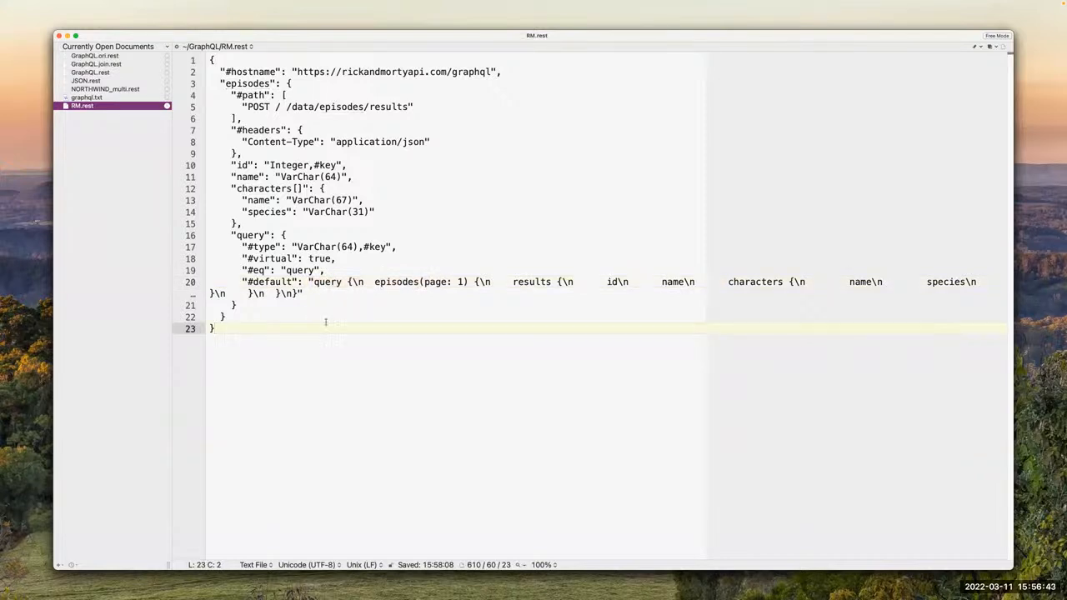
# Step: Highlight the first \n line-break escape in the #default query string of RM.rest
pyautogui.click(355, 282)
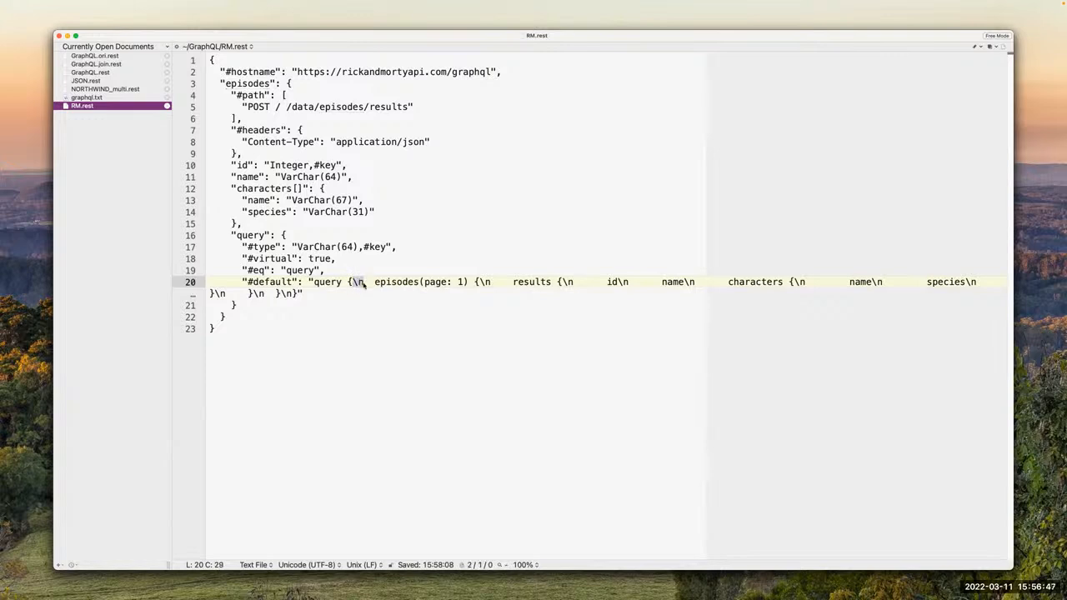
pyautogui.click(324, 313)
pyautogui.click(303, 331)
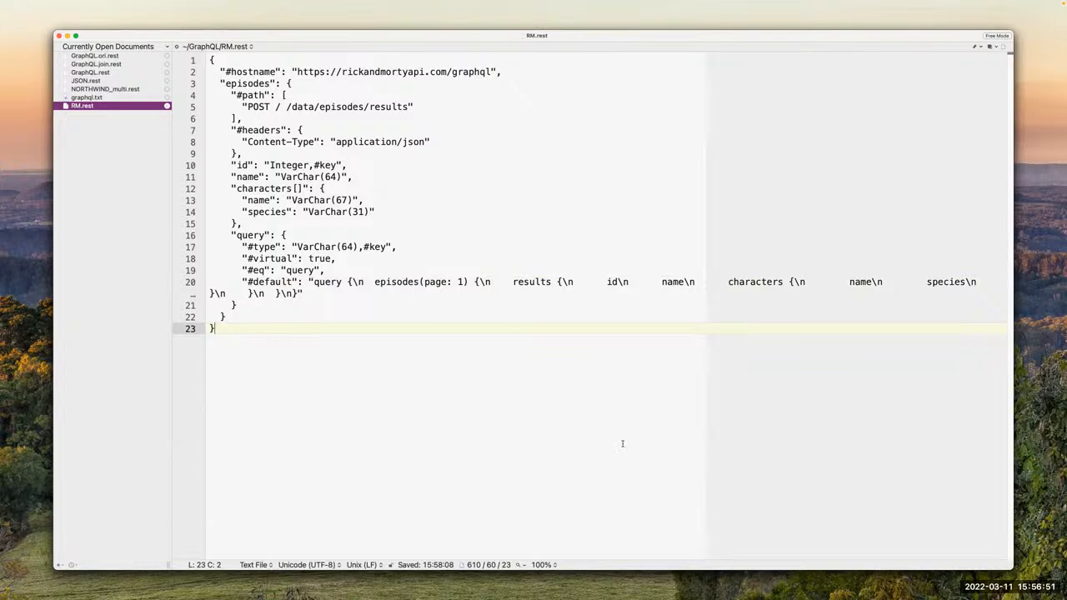
# Step: Switch to Postman and reopen the code snippet for the GraphQL RM request
pyautogui.press('super+Tab')
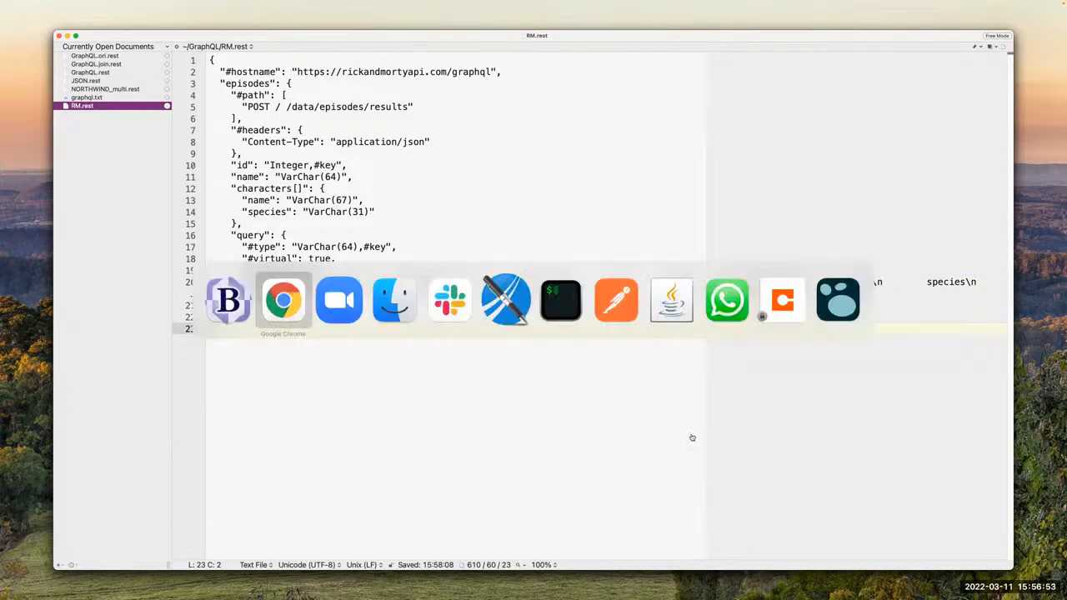
pyautogui.click(621, 308)
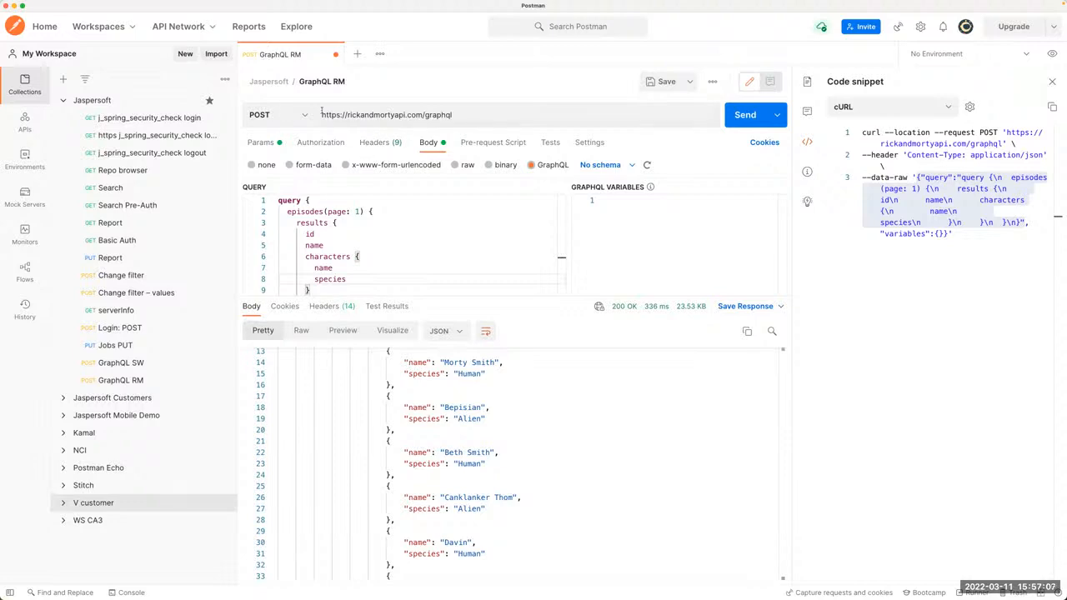
pyautogui.click(382, 231)
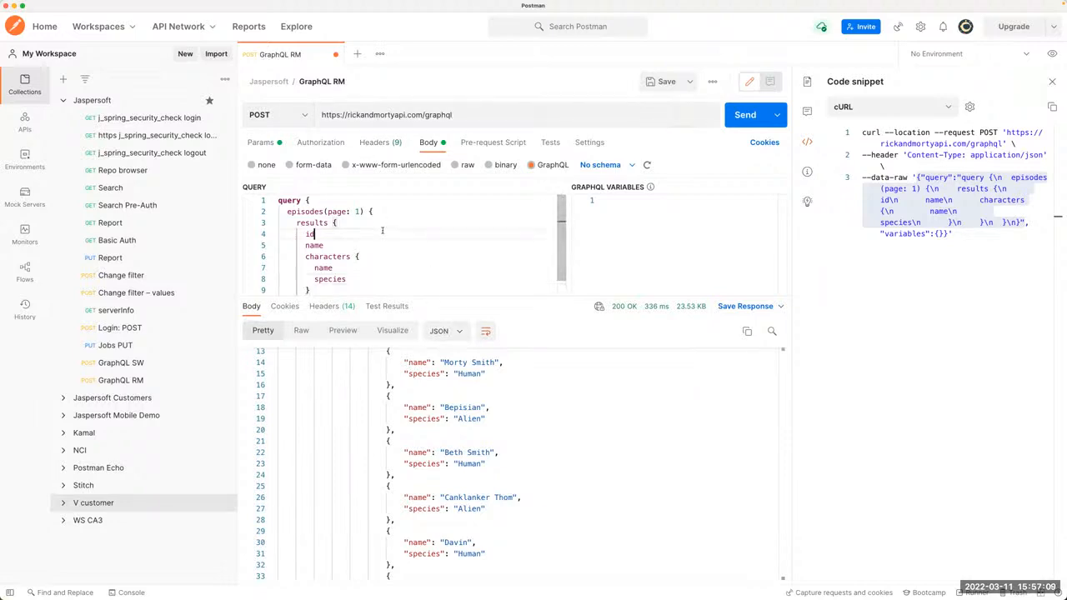
pyautogui.click(1052, 83)
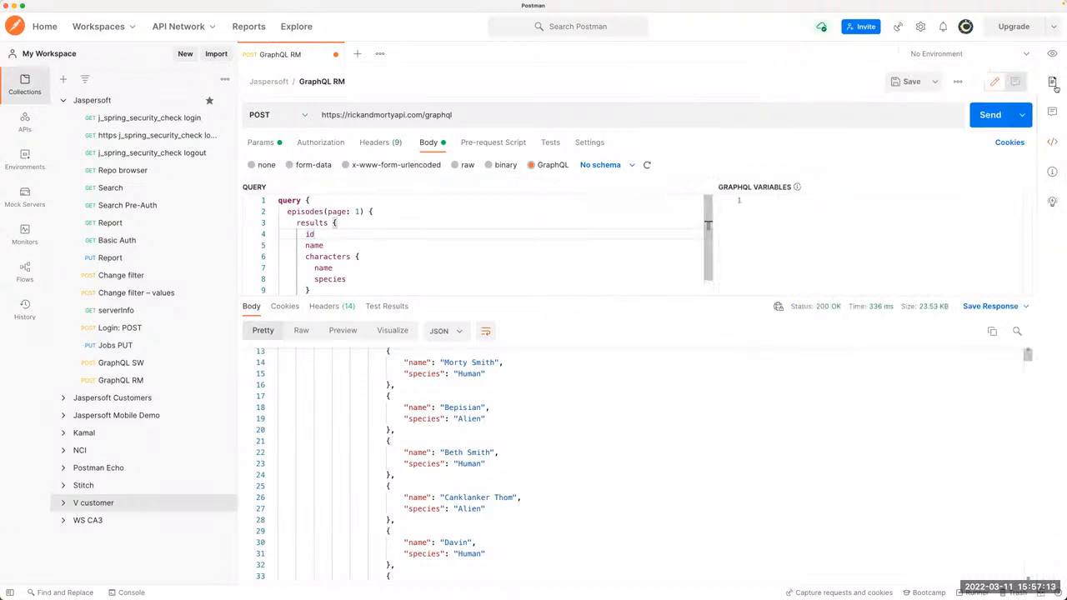
pyautogui.click(1051, 141)
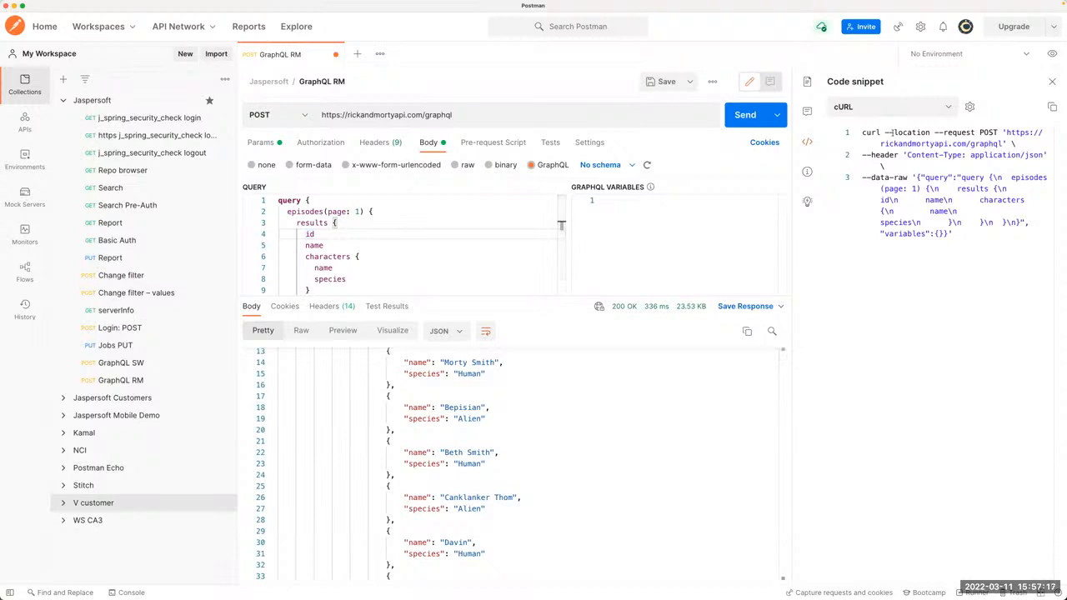
# Step: Inspect the --data-raw body in the cURL snippet, highlighting its variables entry and the query portion
pyautogui.click(876, 106)
pyautogui.click(967, 192)
pyautogui.moveTo(921, 177); pyautogui.dragTo(972, 239)
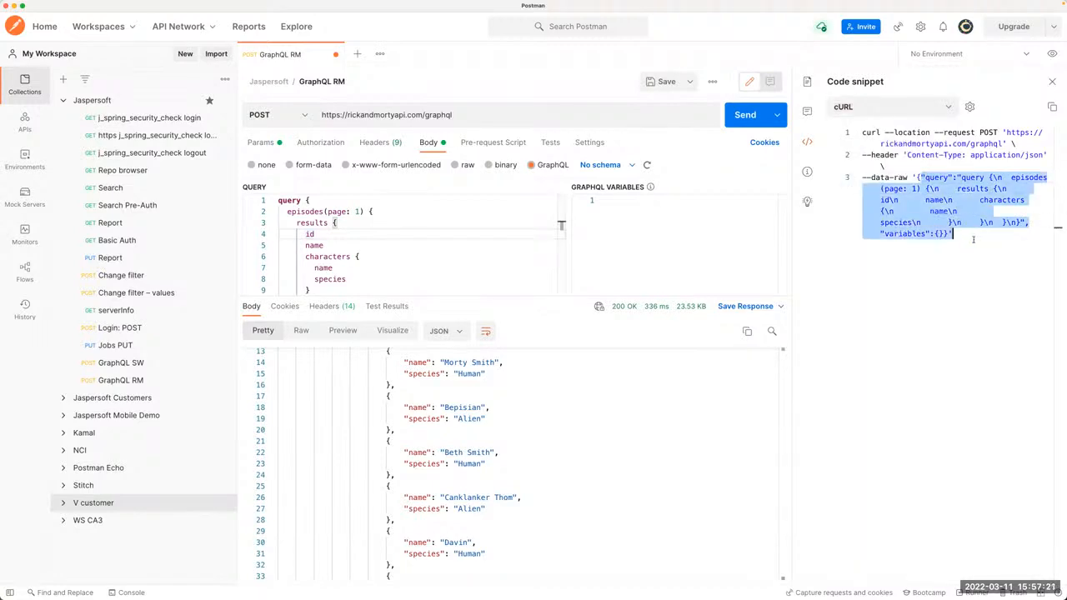
pyautogui.click(956, 236)
pyautogui.moveTo(889, 234); pyautogui.dragTo(955, 235)
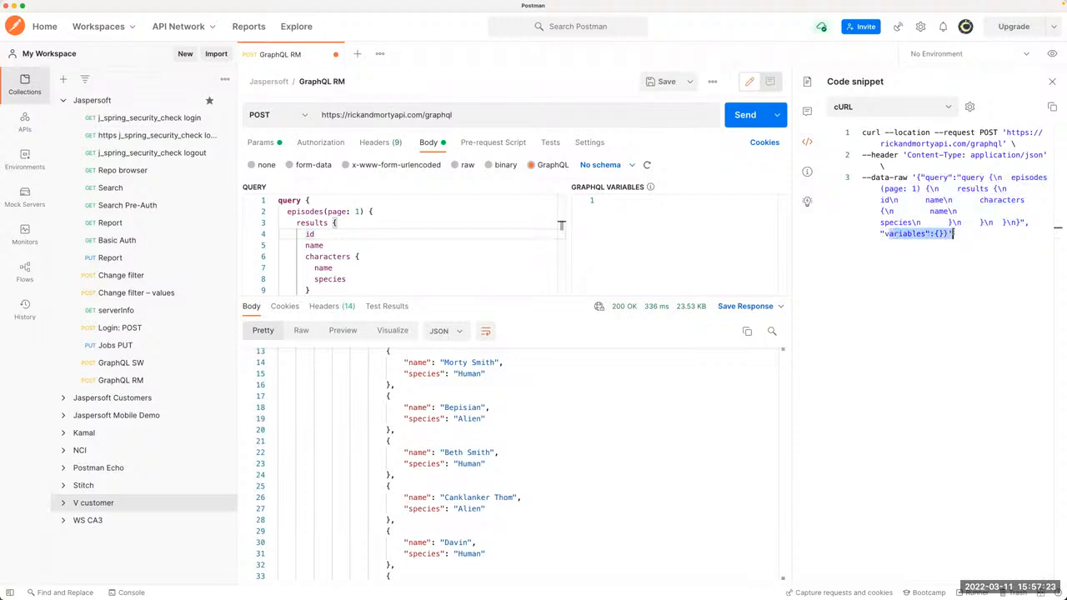
pyautogui.click(955, 235)
pyautogui.moveTo(1022, 221); pyautogui.dragTo(917, 177)
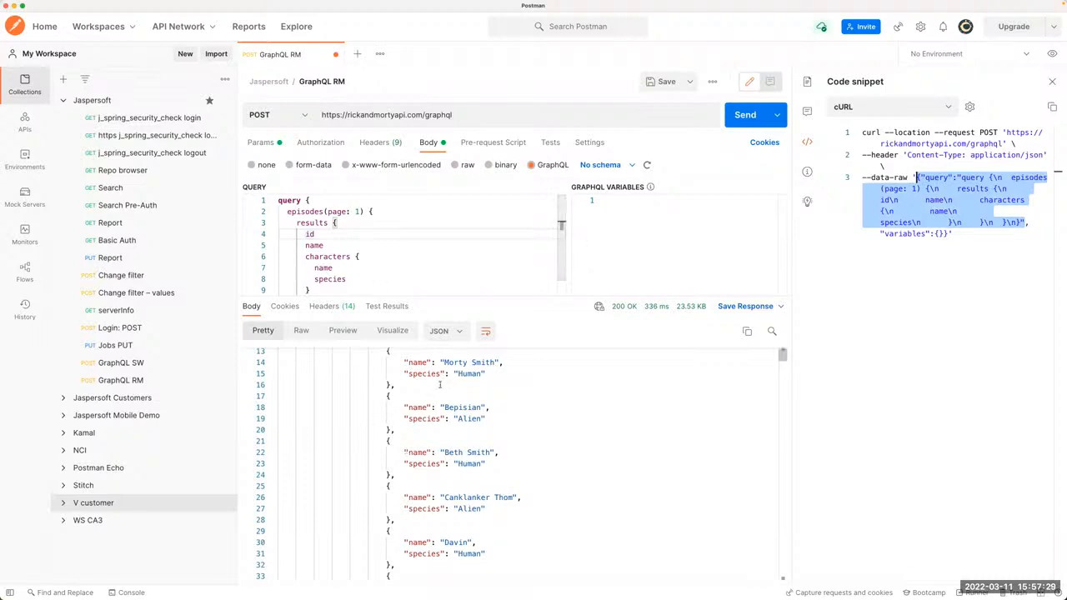
# Step: Examine the JSON response of the GraphQL RM request from its beginning through the first episode's characters
pyautogui.scroll(5, 439, 385)
pyautogui.scroll(-2, 436, 478)
pyautogui.scroll(2, 435, 478)
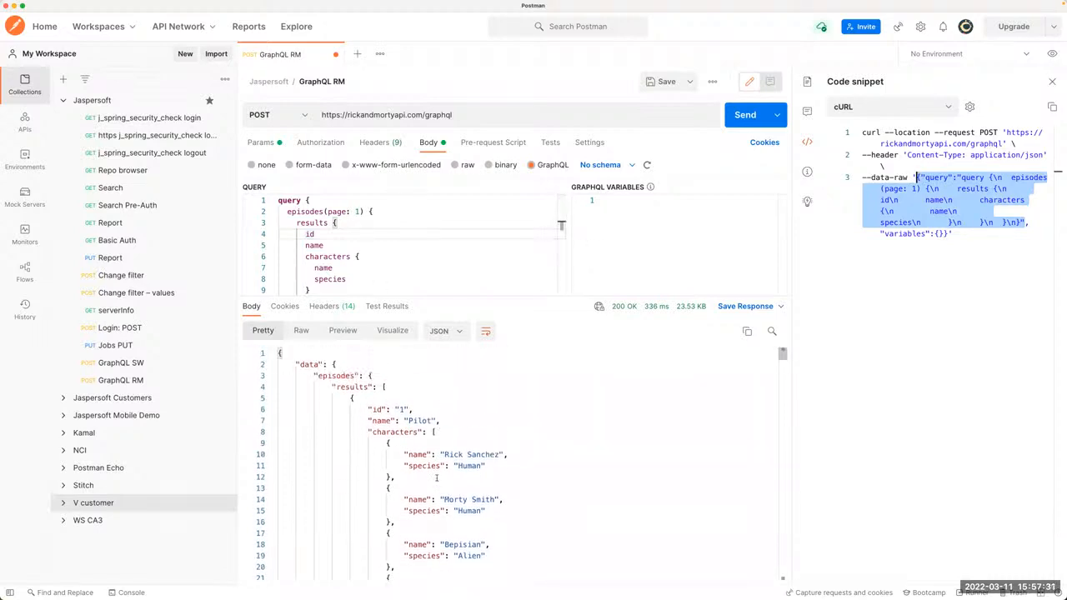
pyautogui.scroll(-6, 464, 433)
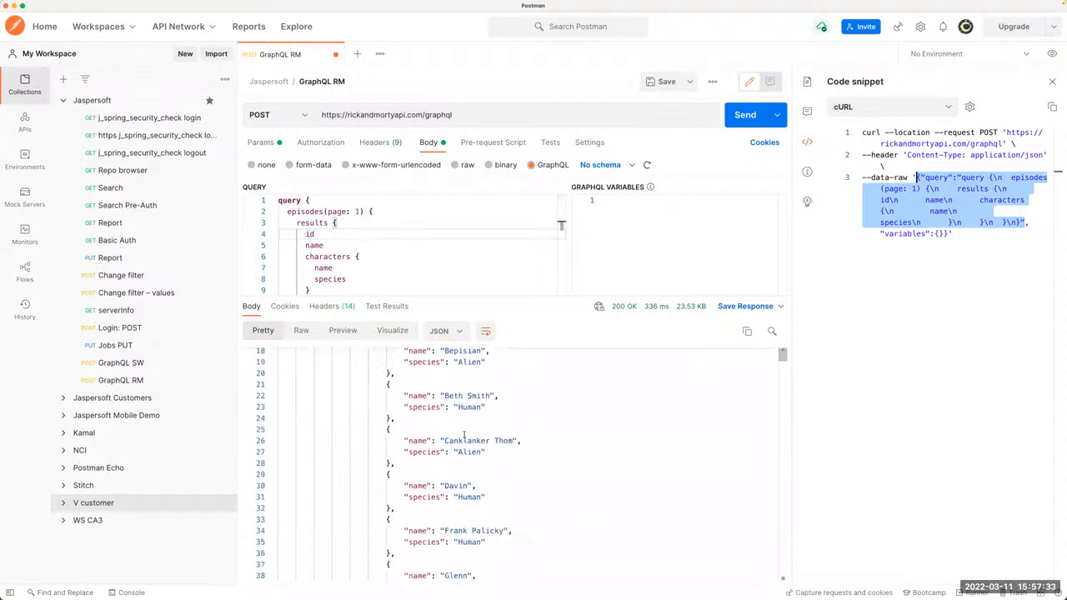
# Step: Switch to the AutoREST Configuration Manager in Chrome and view the connection settings for the Rick and Morty endpoint
pyautogui.press('super+Tab')
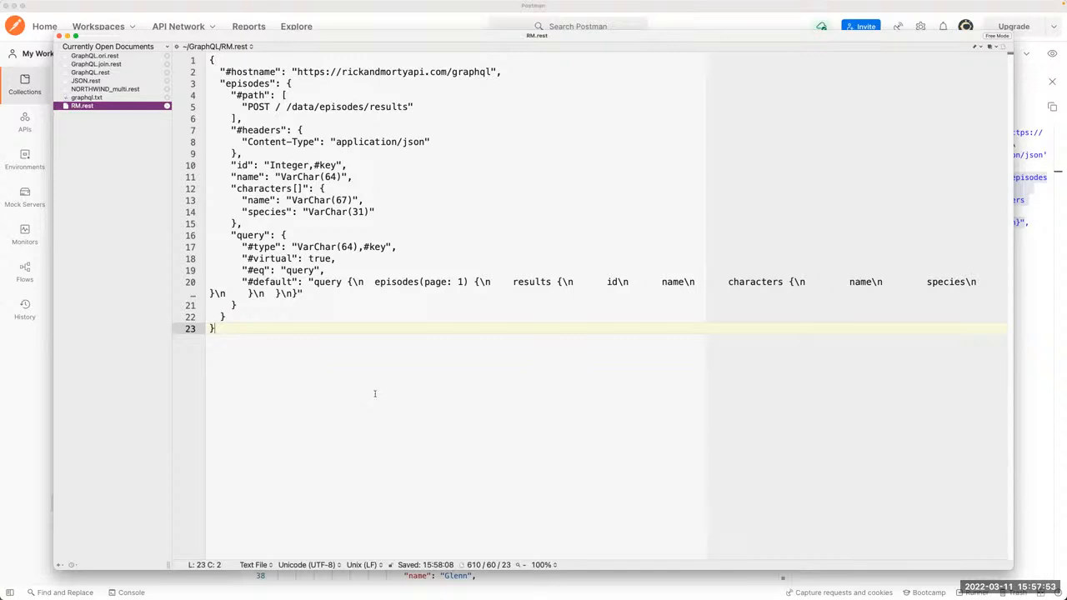
pyautogui.press('super+Tab')
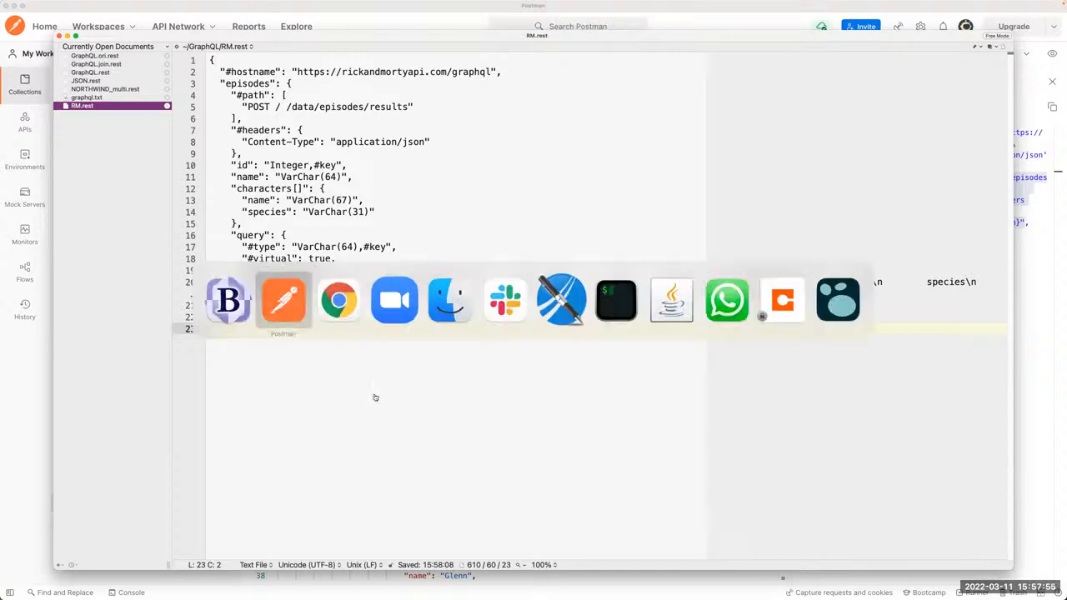
pyautogui.press('super+Tab')
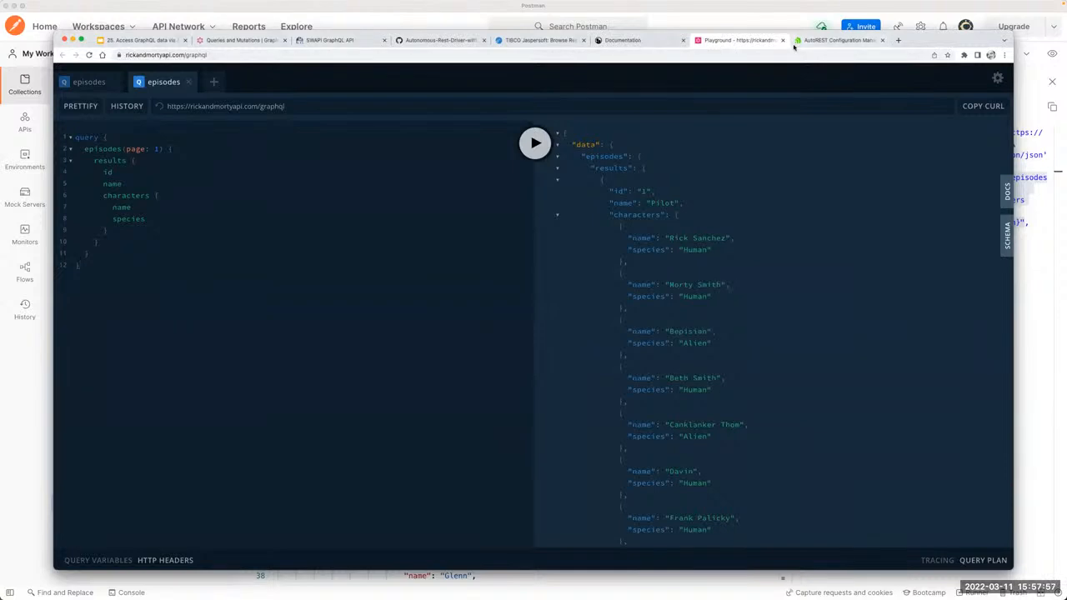
pyautogui.click(832, 40)
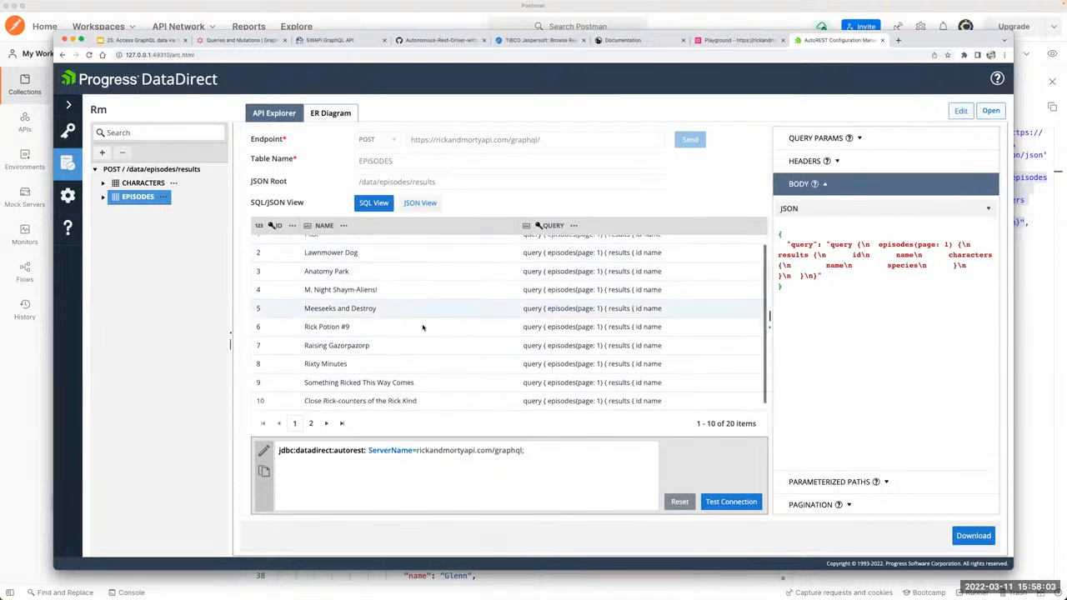
pyautogui.click(68, 131)
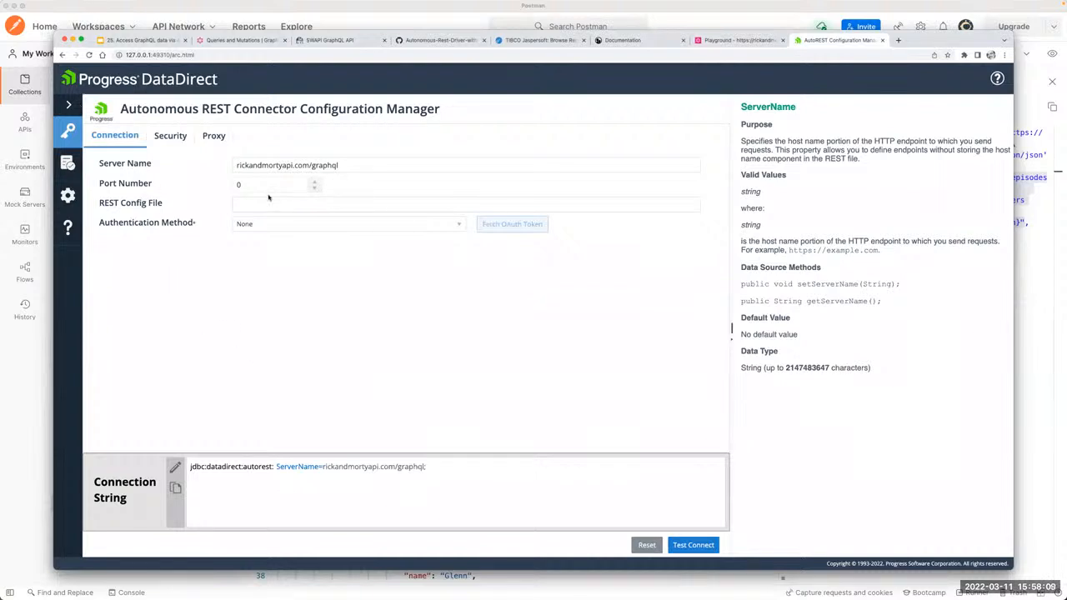
# Step: Return to the Rm model and compare the SQL previews of the CHARACTERS and EPISODES tables, ending on EPISODES
pyautogui.click(68, 162)
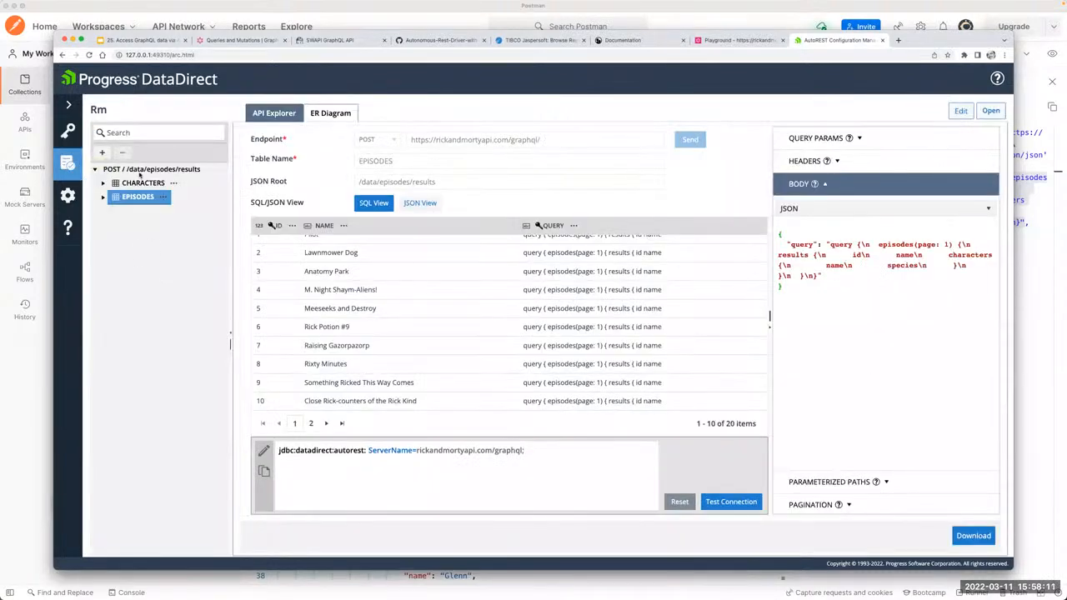
pyautogui.click(136, 184)
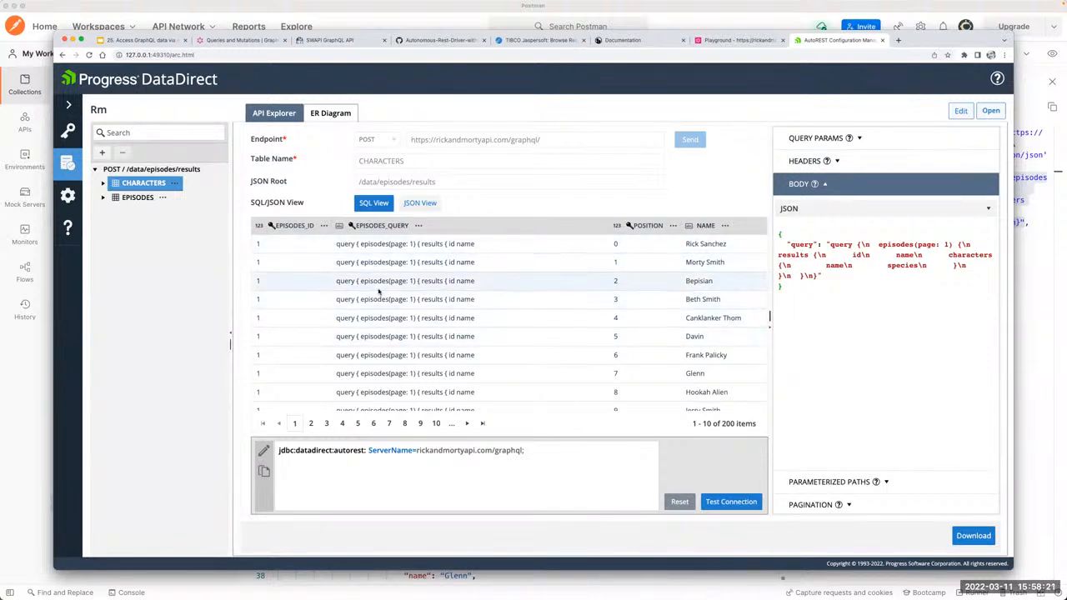
pyautogui.click(126, 198)
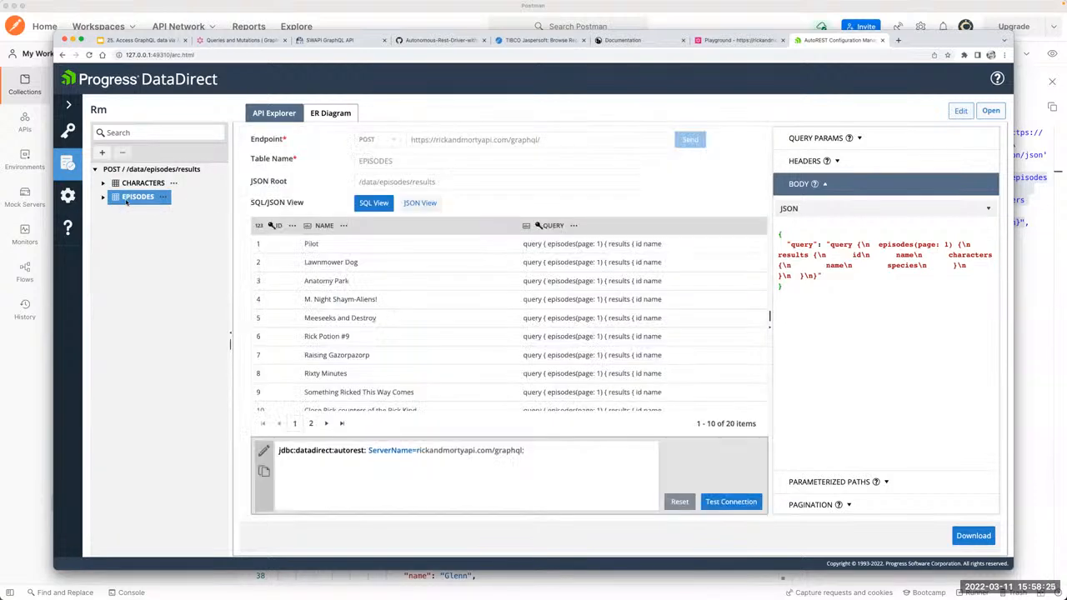
pyautogui.click(135, 186)
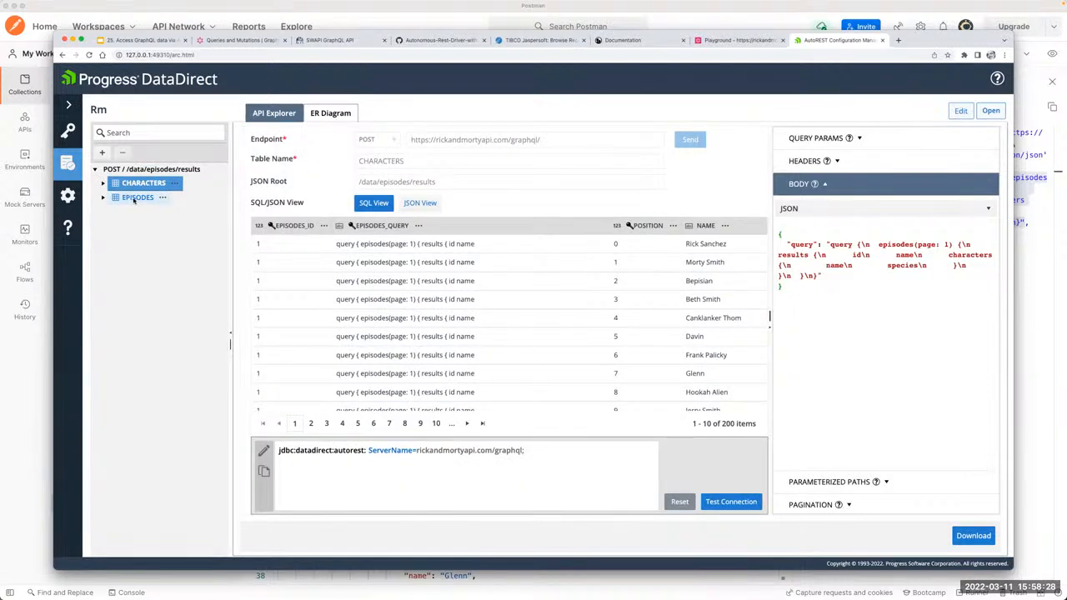
pyautogui.click(134, 198)
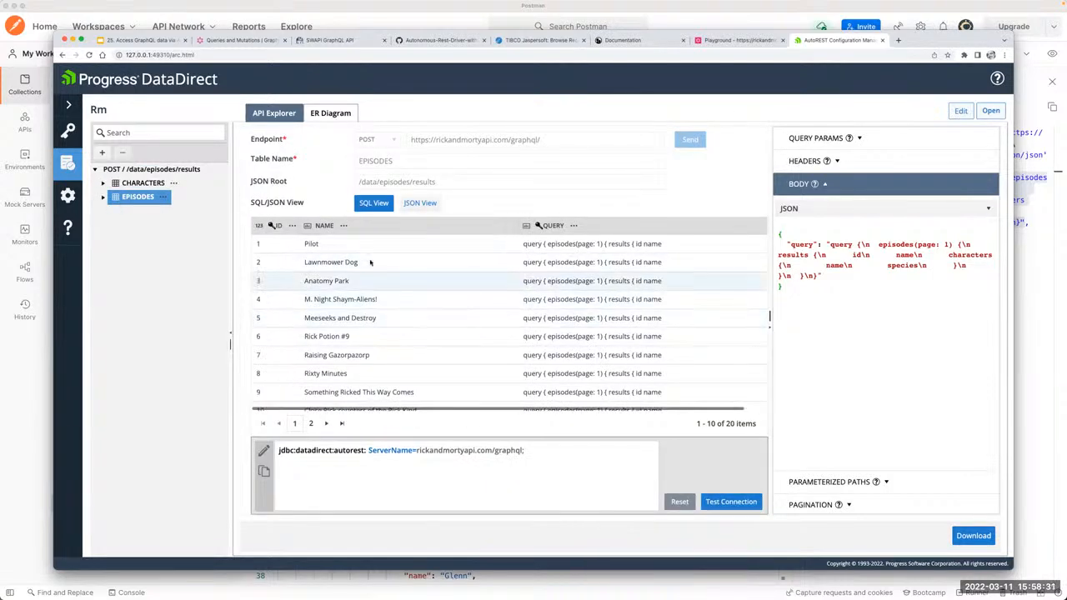
# Step: Preview the CHARACTERS table's rows in SQL view, then download the Rm model as RM.rest and dismiss the download notice
pyautogui.click(133, 184)
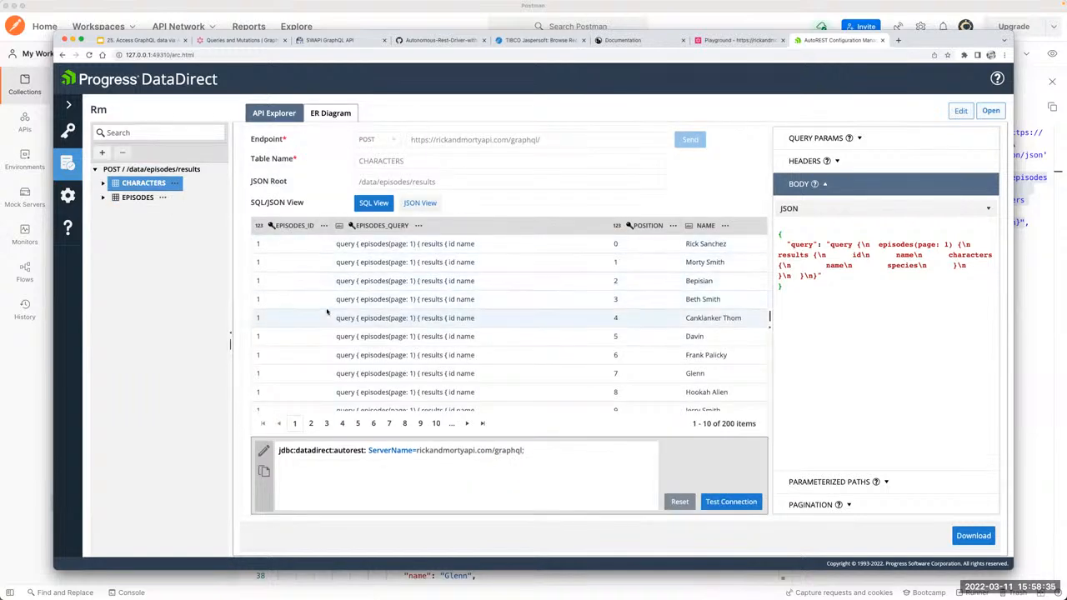
pyautogui.scroll(-1, 327, 310)
pyautogui.scroll(1, 327, 310)
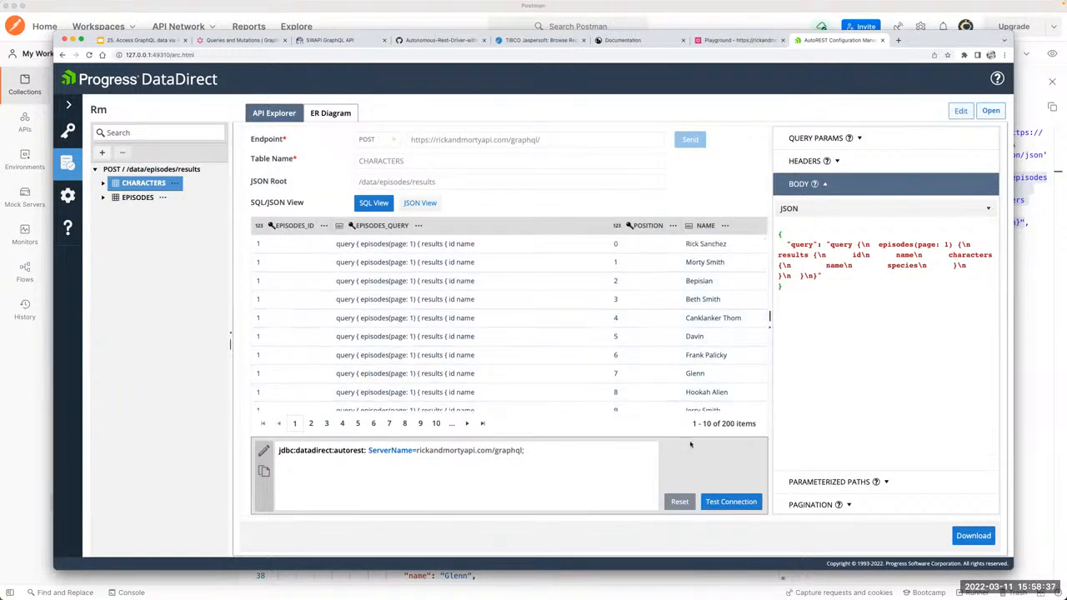
pyautogui.click(973, 535)
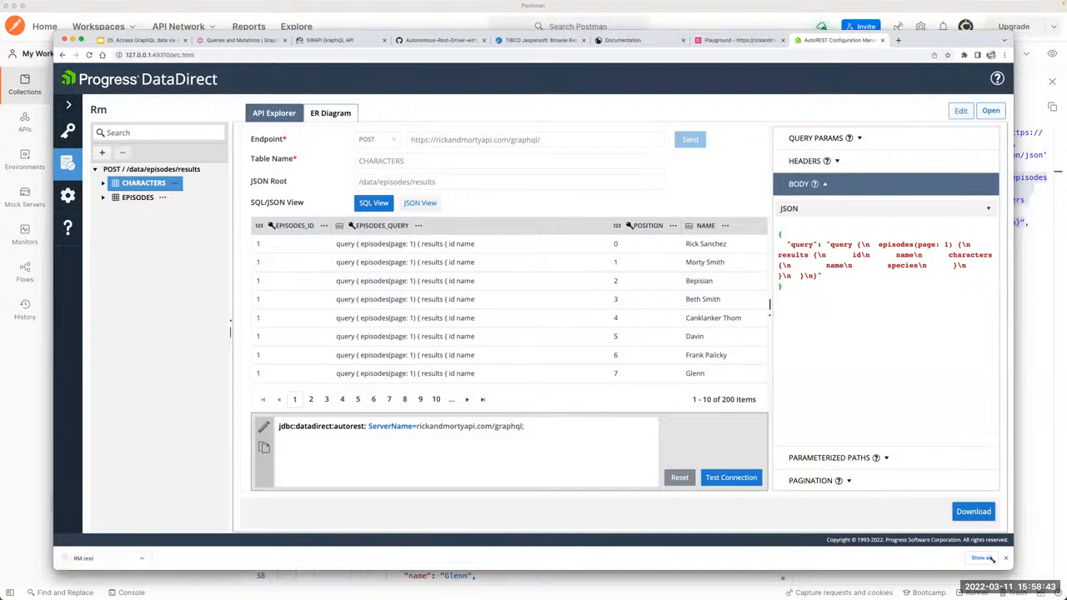
pyautogui.click(1005, 558)
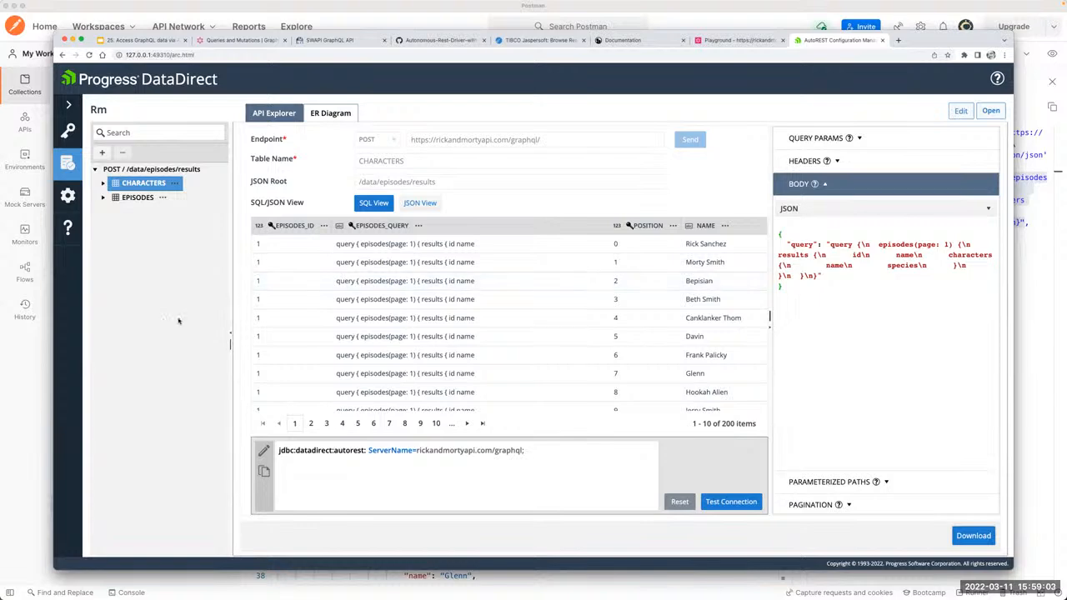
# Step: Switch to Finder and show the Progress DataDirect JDBC_60 lib folder that holds autorest.jar
pyautogui.press('super+Tab')
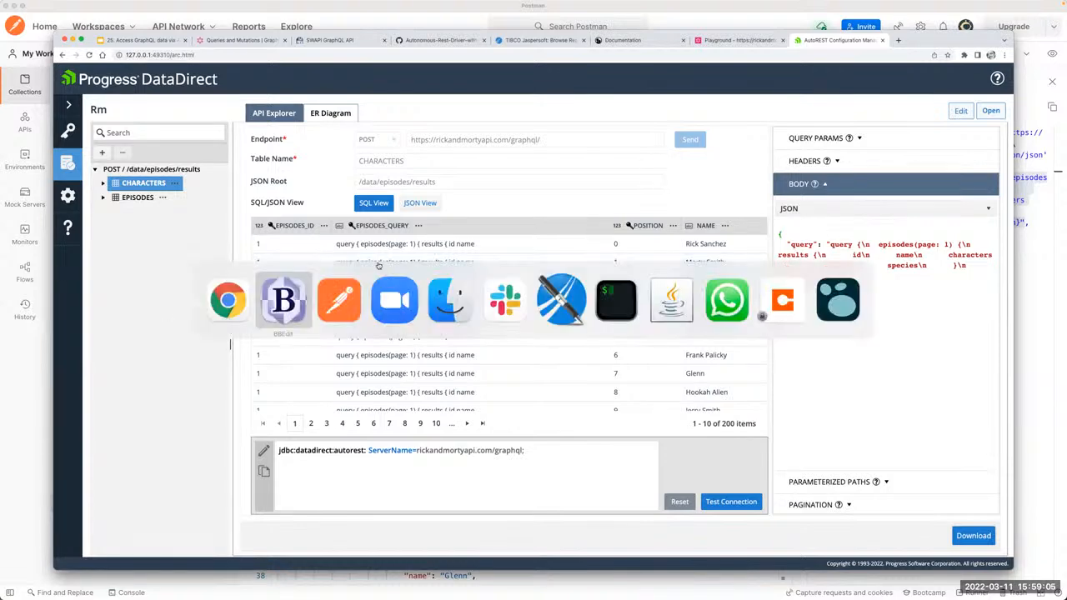
pyautogui.press('super+Tab')
pyautogui.press('super+Tab')
pyautogui.press('super+Tab')
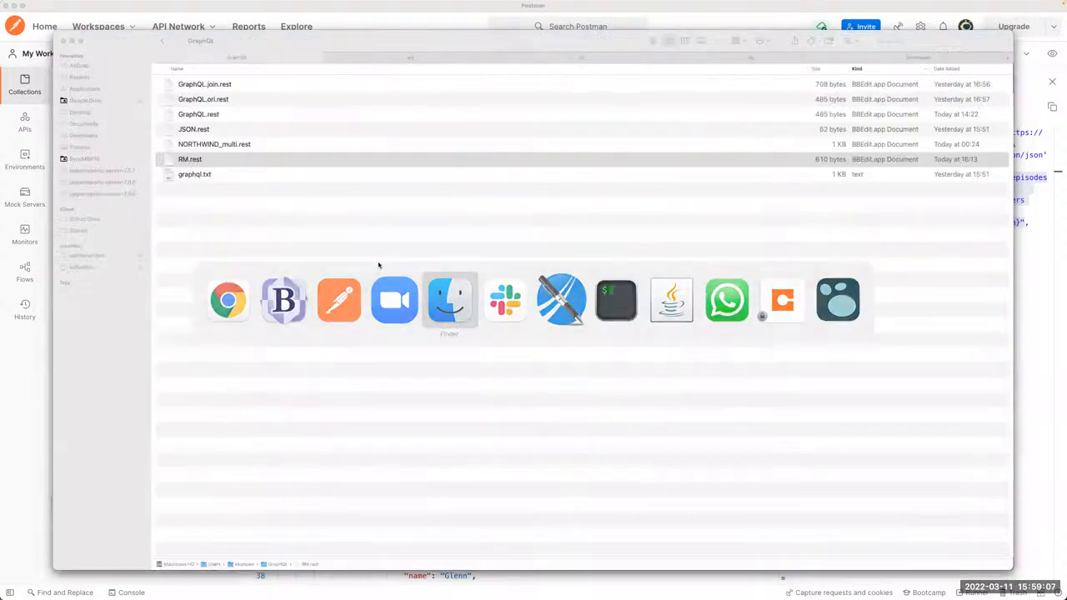
pyautogui.click(596, 60)
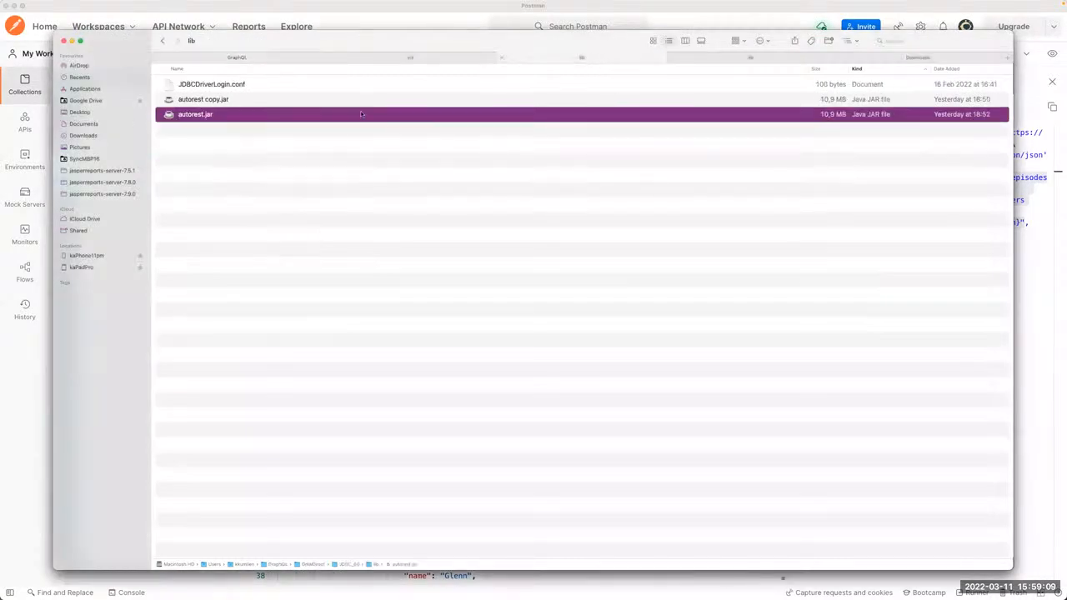
pyautogui.click(298, 141)
# Step: Go to the jasperserver-pro WEB-INF lib folder and launch TIautorest-6.0.0.003384.jar
pyautogui.click(698, 63)
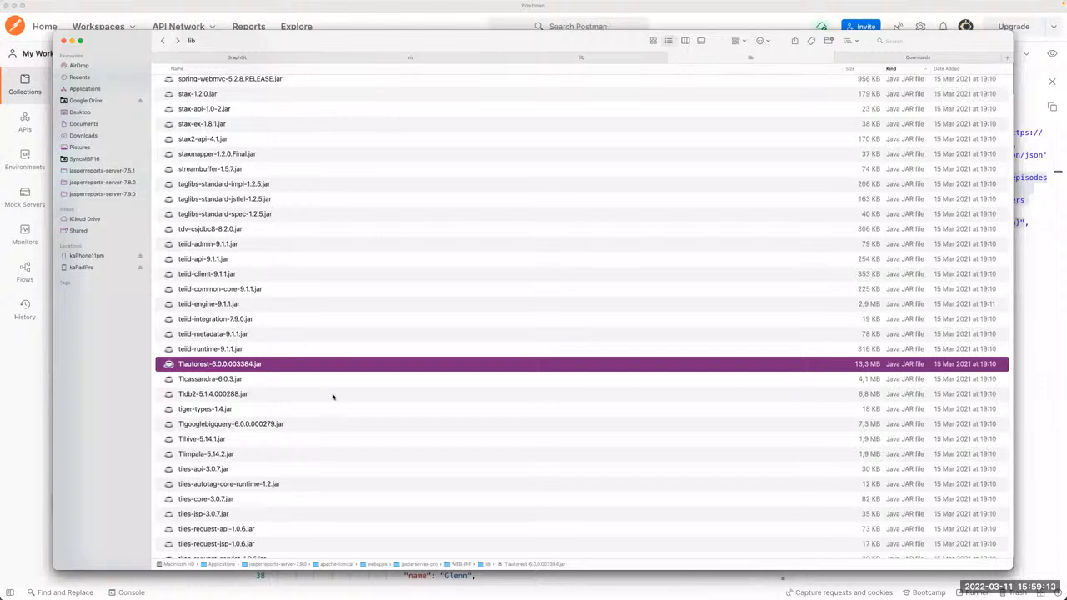
pyautogui.scroll(-2, 411, 286)
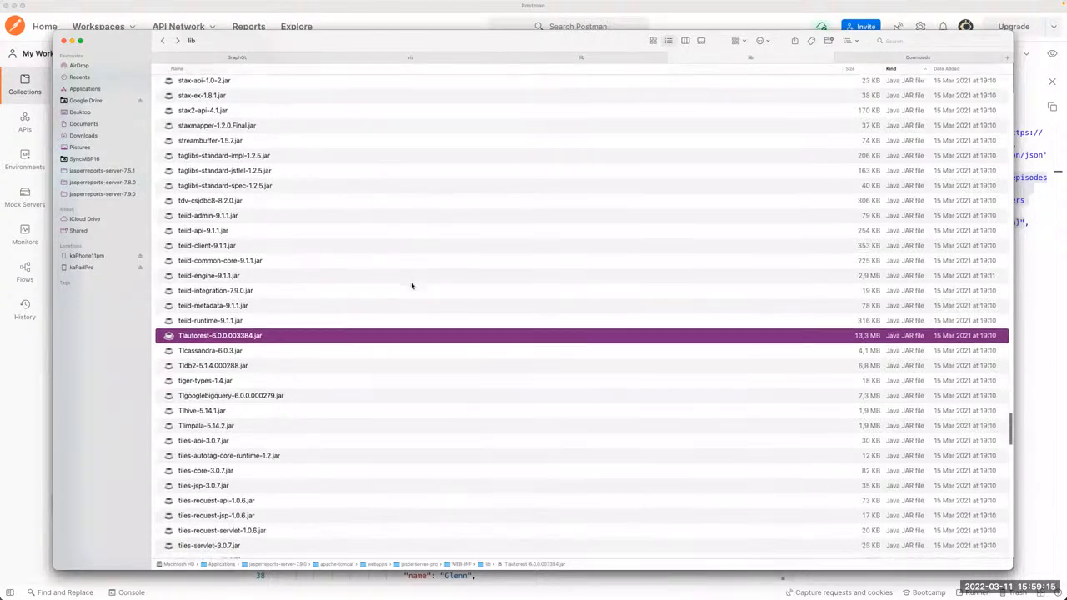
pyautogui.click(204, 350)
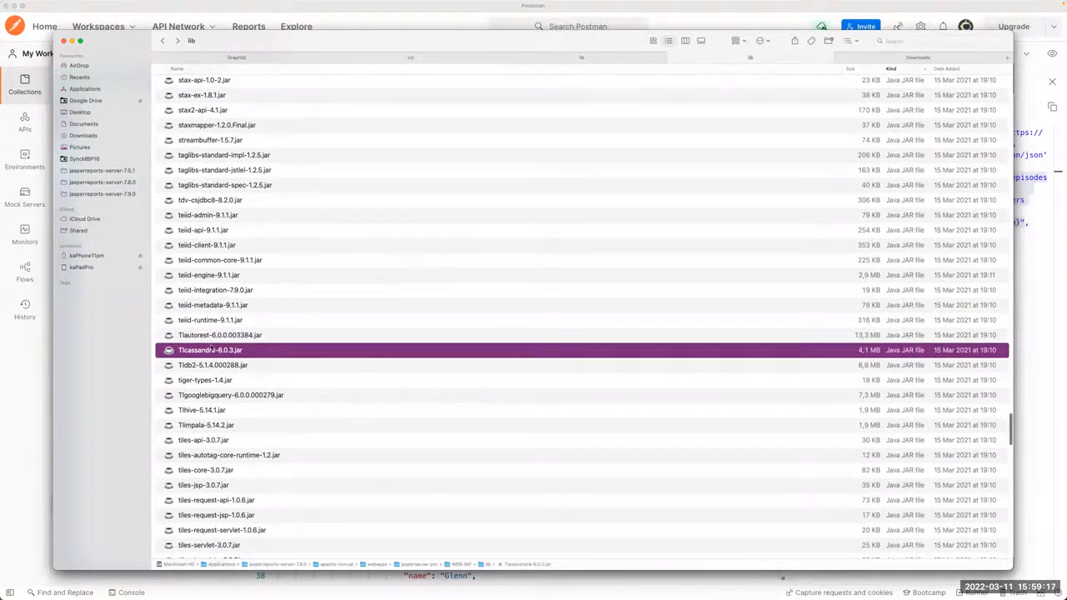
pyautogui.click(225, 336)
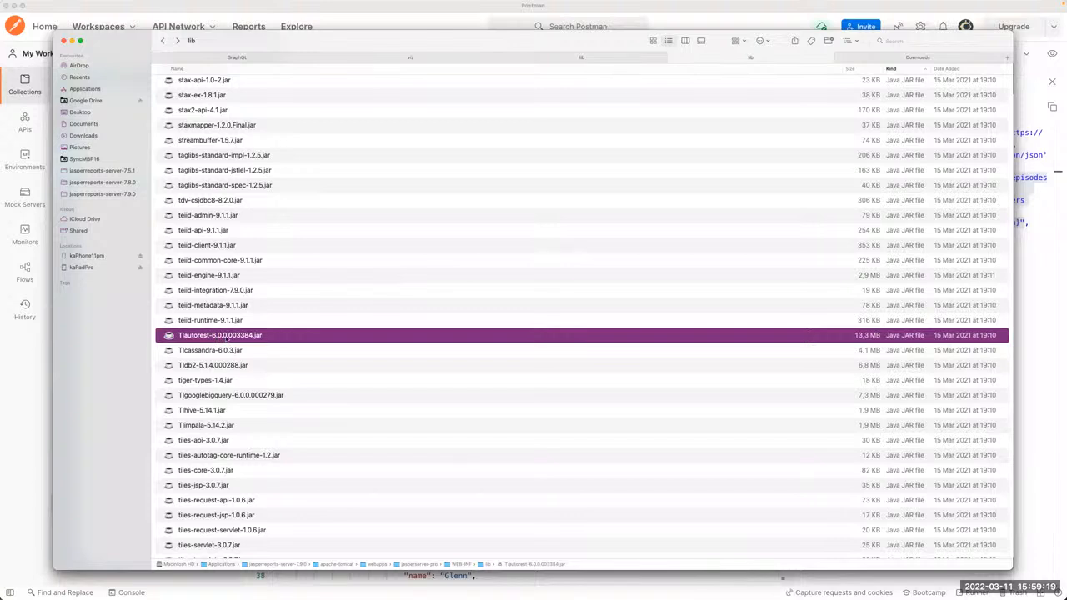
pyautogui.doubleClick(227, 336)
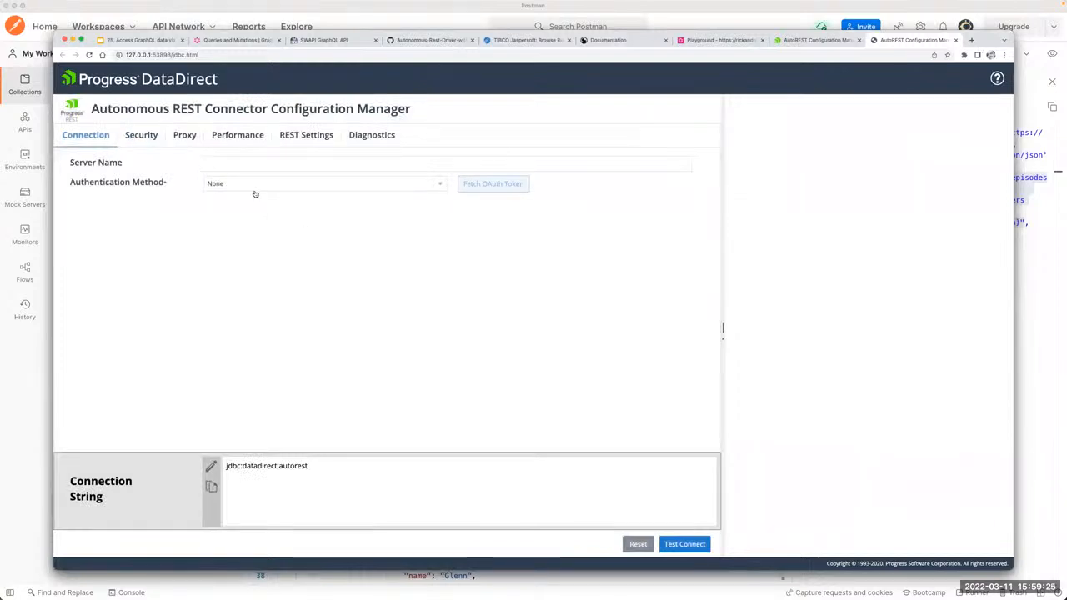
# Step: Examine the available authentication methods and the REST config file setting of the bundled connector, returning to the connection settings
pyautogui.click(218, 162)
pyautogui.click(231, 185)
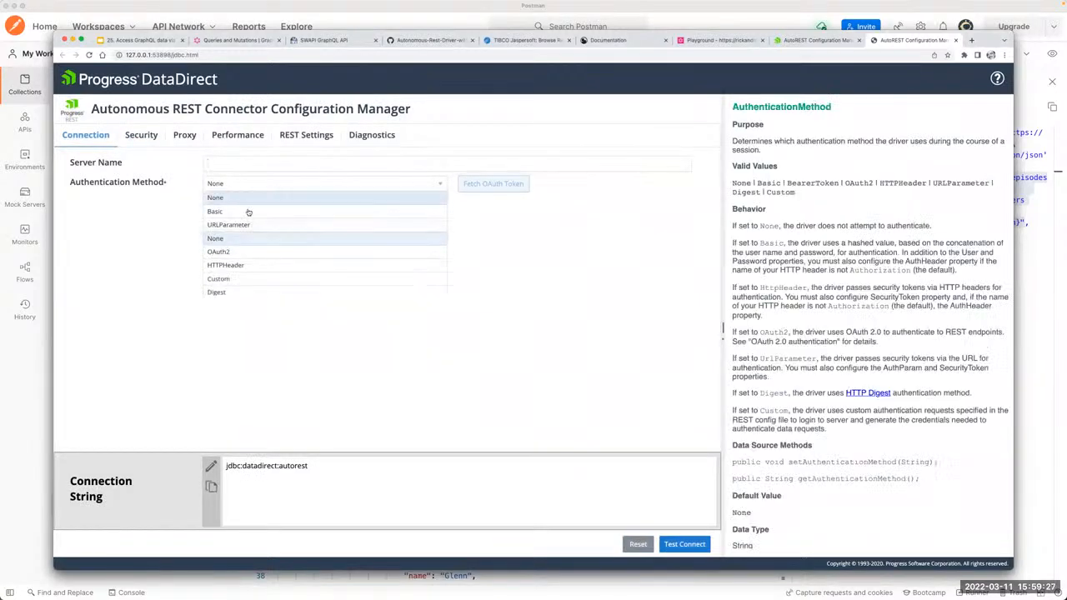
pyautogui.scroll(-1, 275, 264)
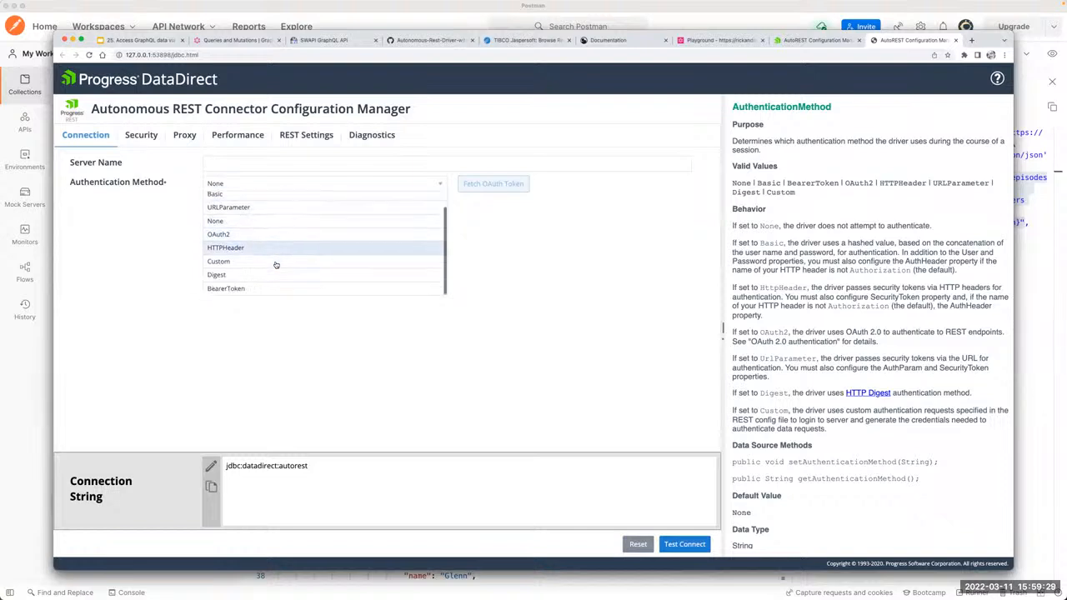
pyautogui.click(124, 286)
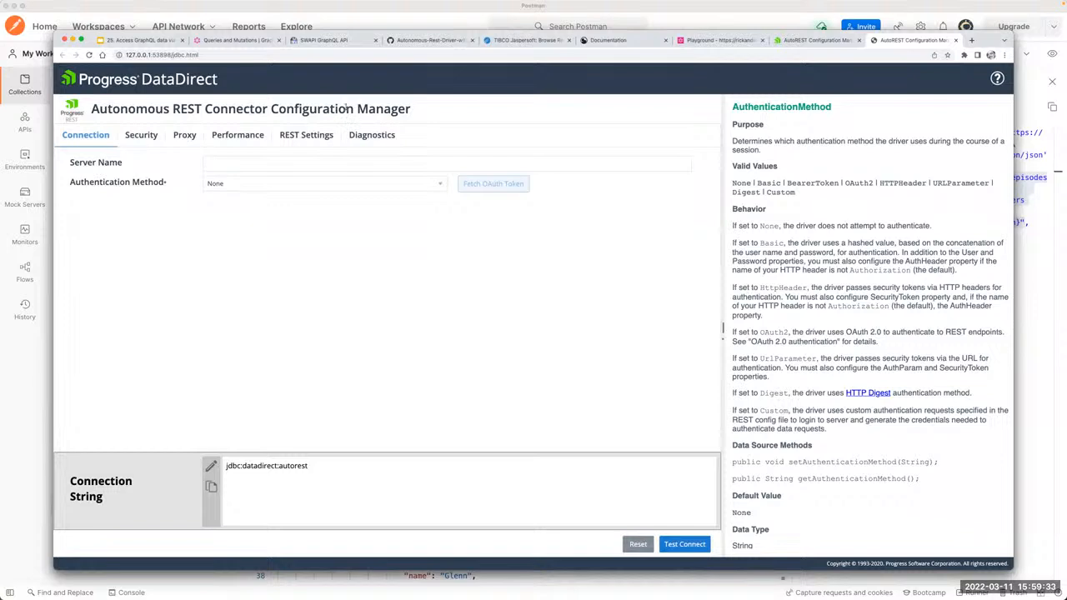
pyautogui.click(317, 134)
pyautogui.click(215, 162)
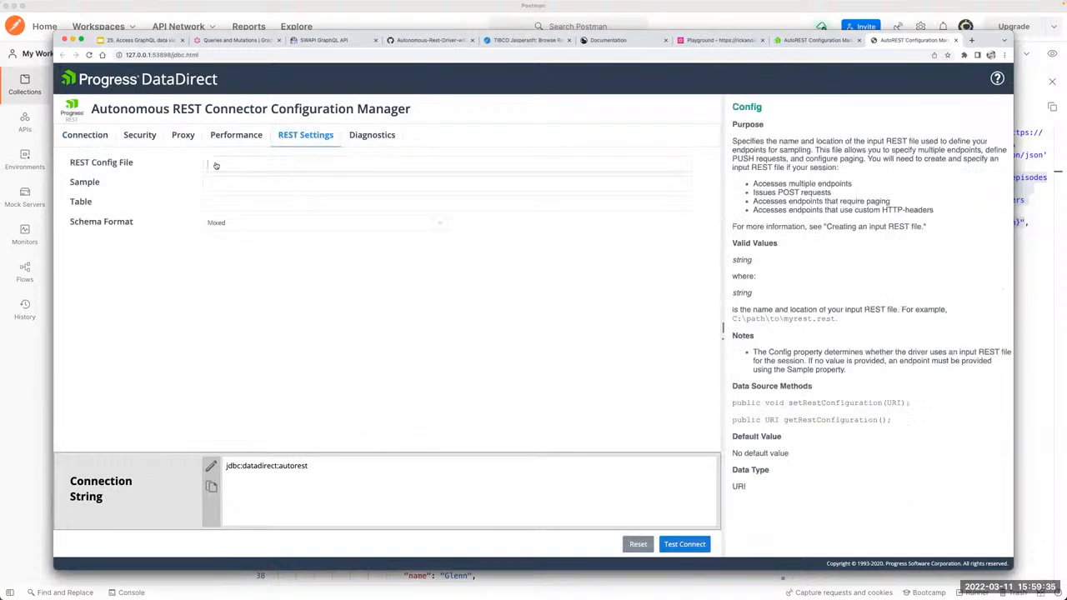
pyautogui.click(85, 135)
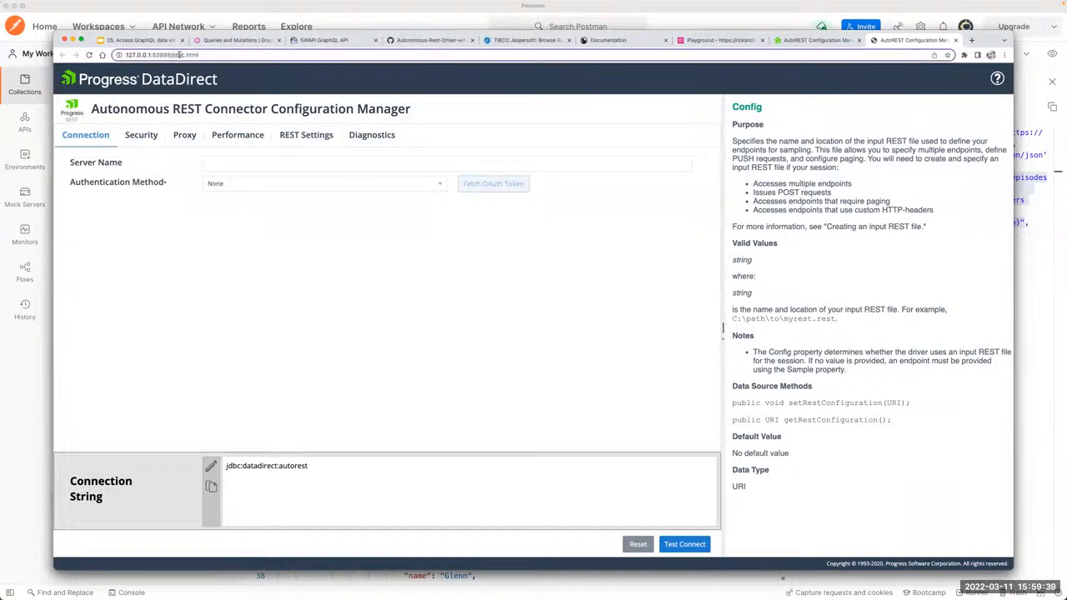
# Step: Load arc.html instead of jdbc.html for the bundled connector's configuration manager
pyautogui.doubleClick(178, 55)
pyautogui.write('arc')
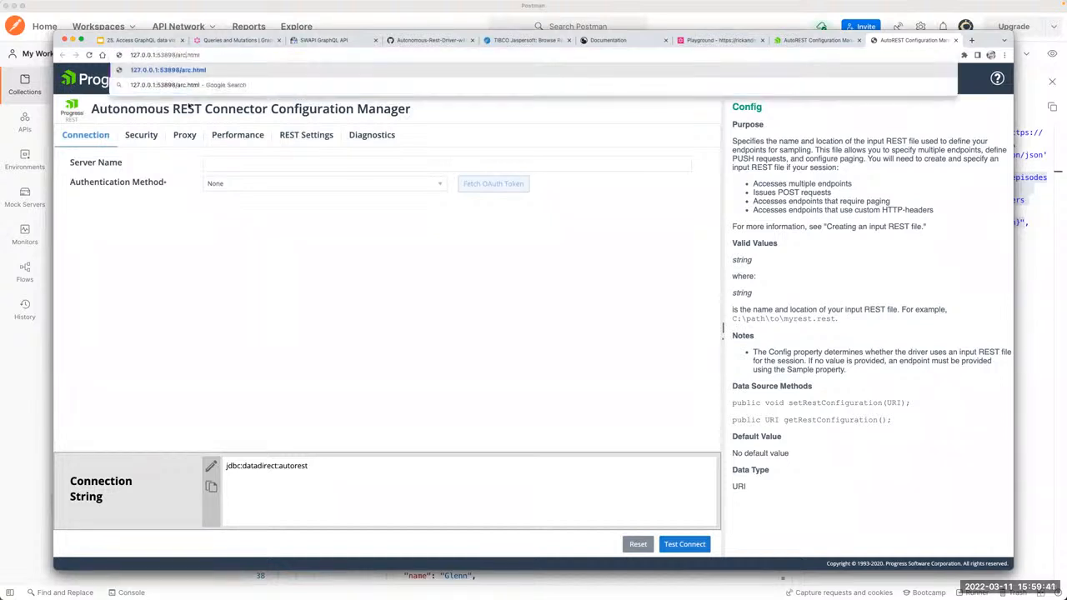
pyautogui.press('Return')
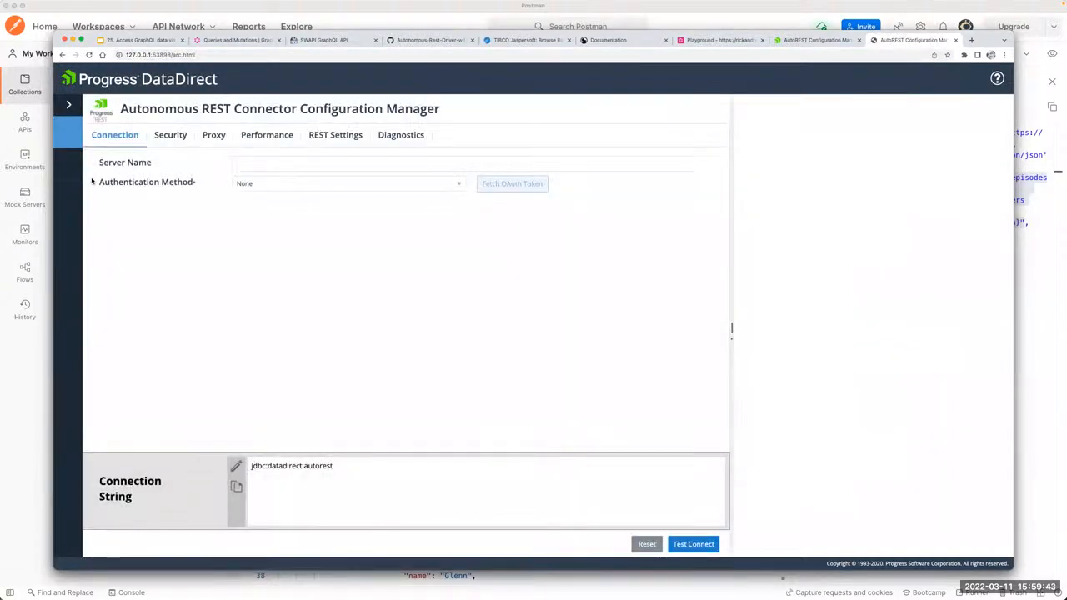
# Step: Inspect the REST Configurations page by selecting the Businesses entity and choosing Get as the endpoint method, then return to the driver settings
pyautogui.click(107, 166)
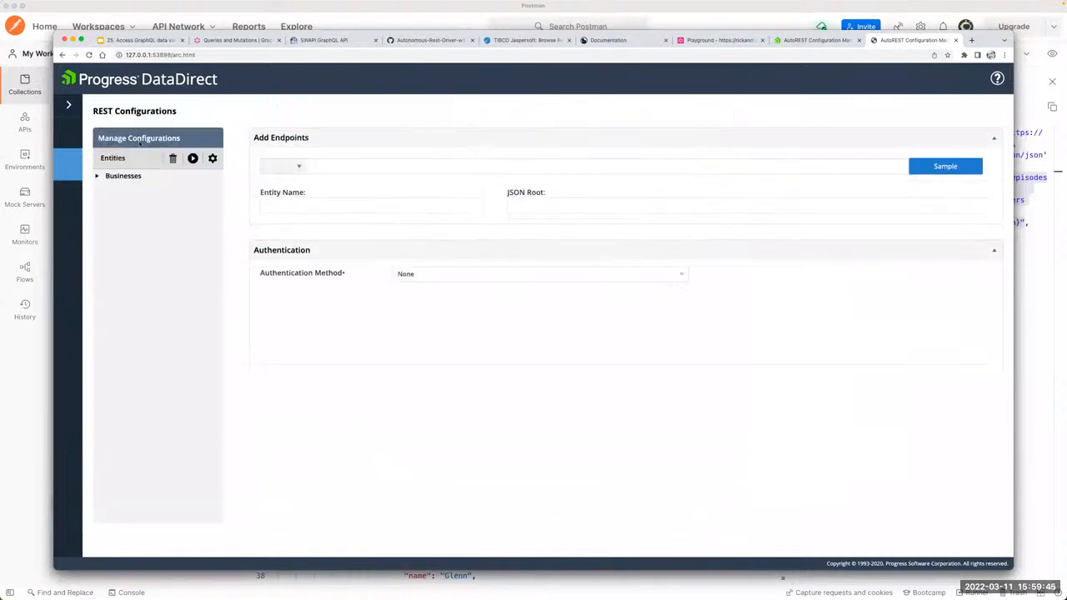
pyautogui.click(122, 176)
pyautogui.click(293, 169)
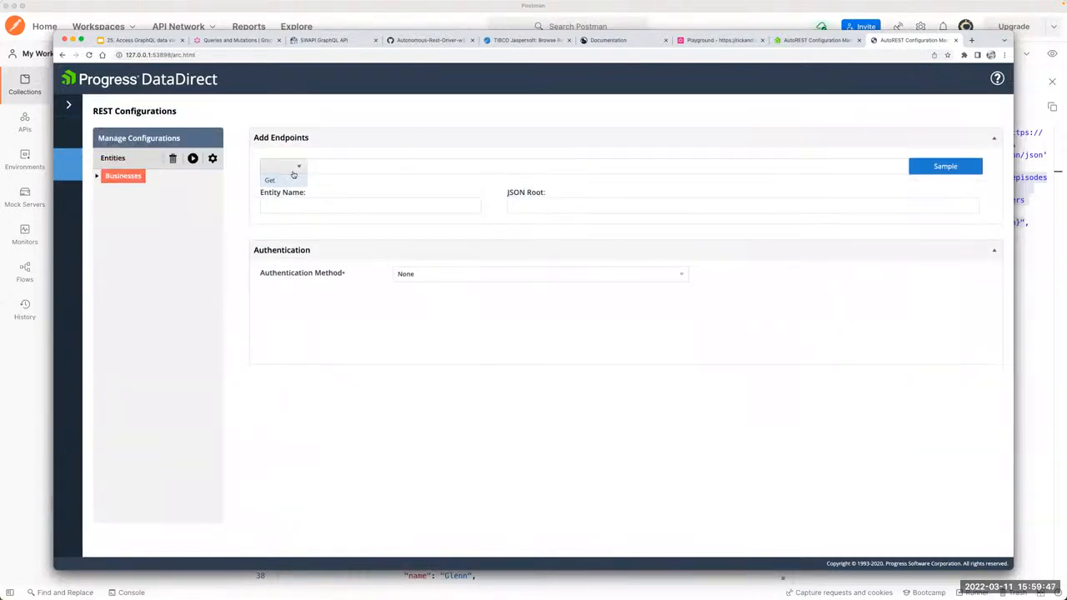
pyautogui.click(288, 182)
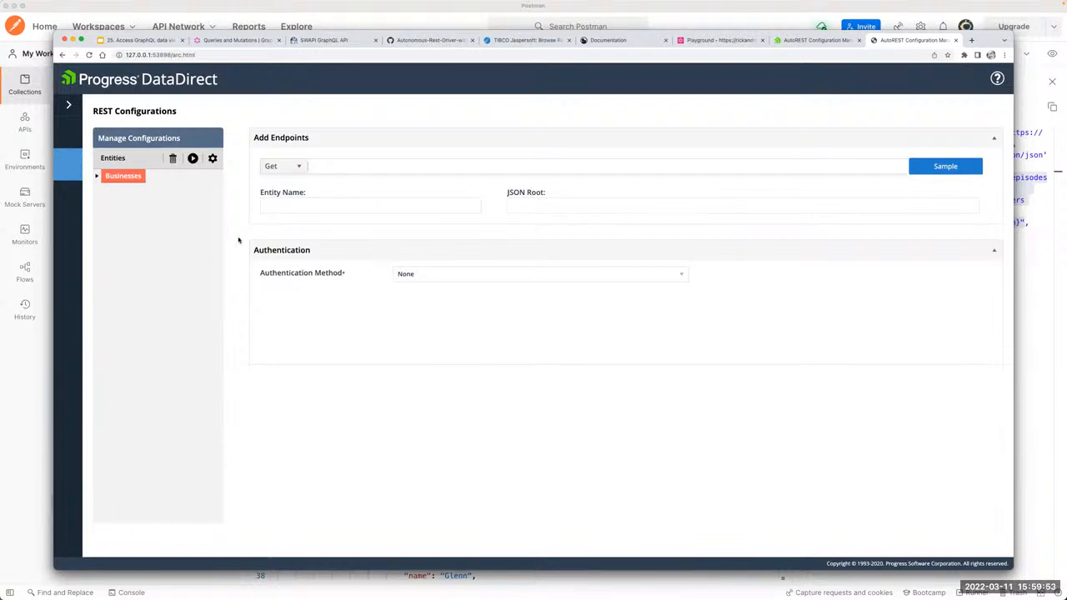
pyautogui.click(67, 134)
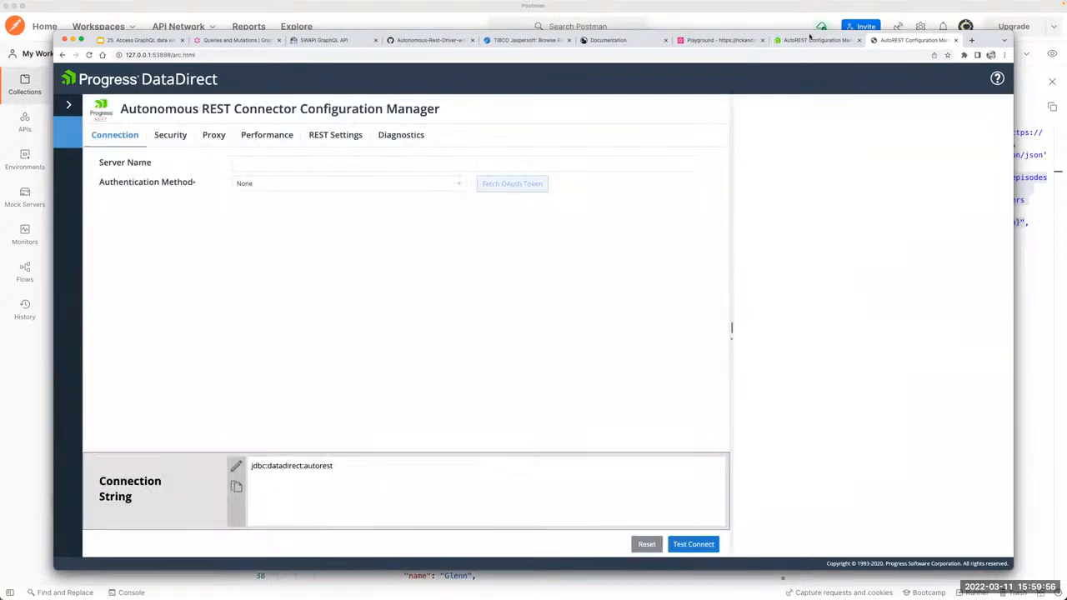
# Step: Compare the bundled connector's configuration manager with the Rm model in the newer one, reviewing the CHARACTERS rows there
pyautogui.click(815, 40)
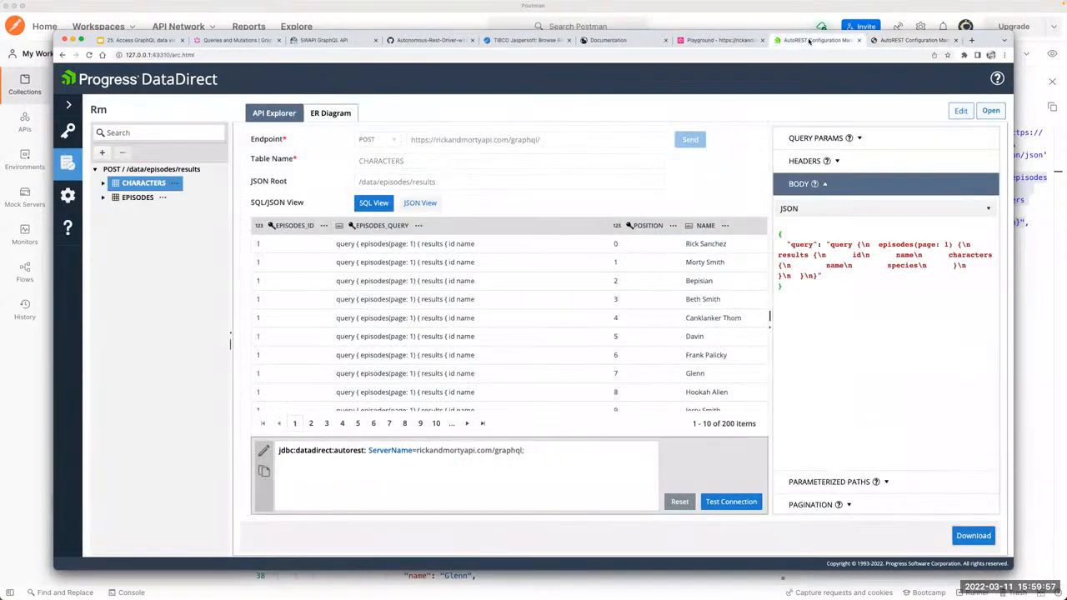
pyautogui.click(890, 40)
pyautogui.click(800, 46)
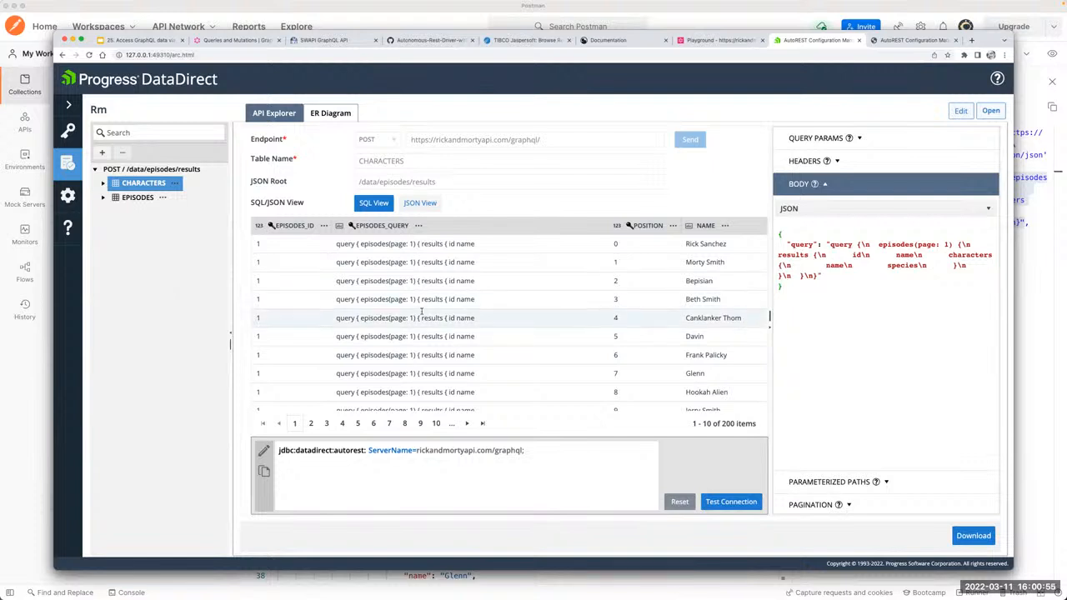
pyautogui.scroll(-1, 425, 313)
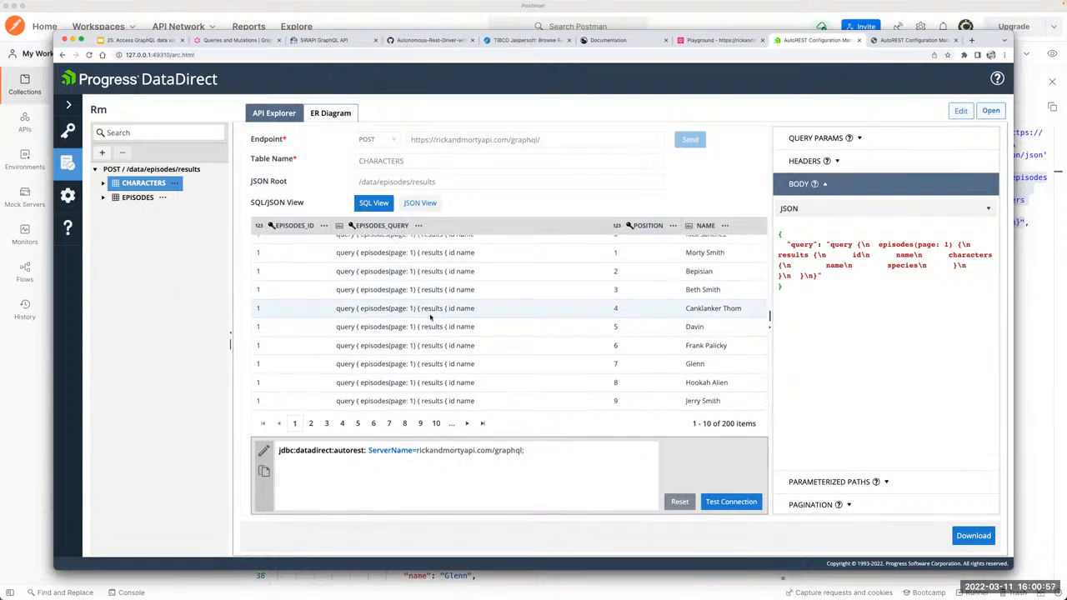
pyautogui.scroll(1, 430, 315)
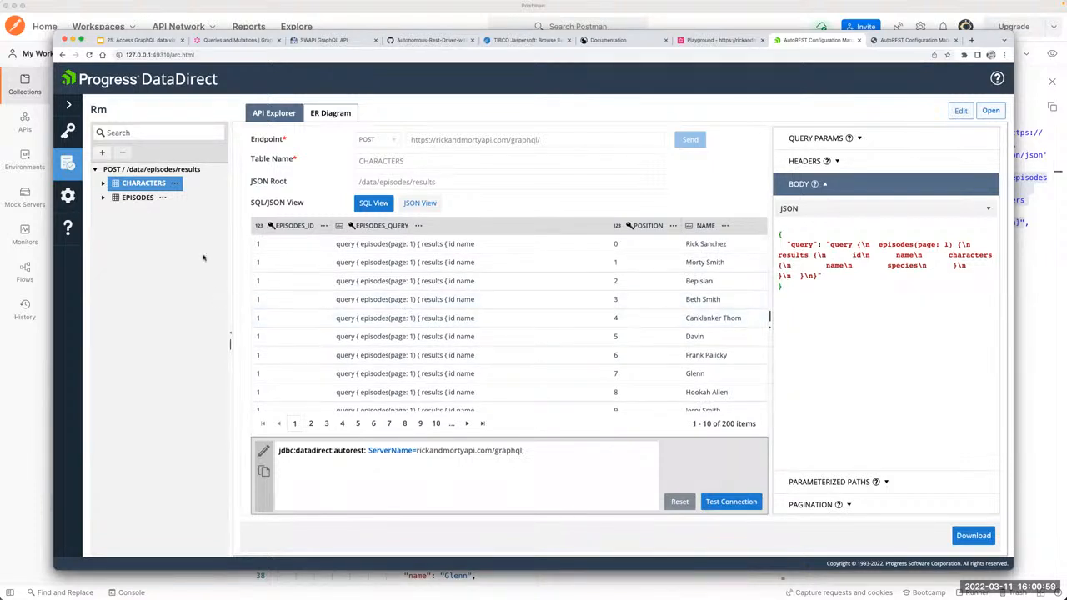
# Step: Switch to Finder, select autorest.jar in the DataDirect lib folder and view the folder's parent path up to JDBC_60
pyautogui.press('super+Tab')
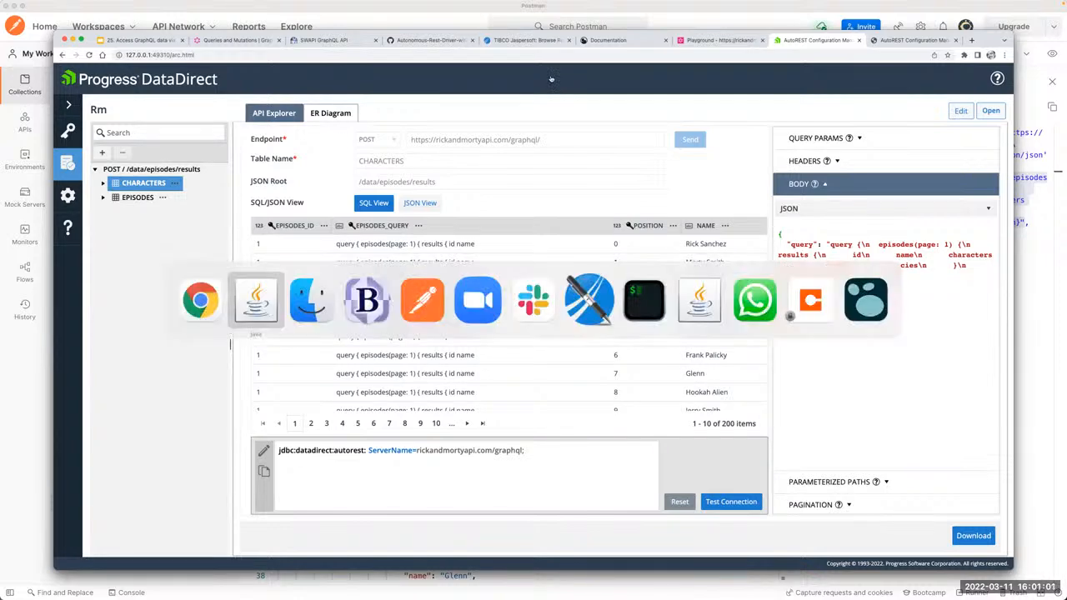
pyautogui.press('super+Tab')
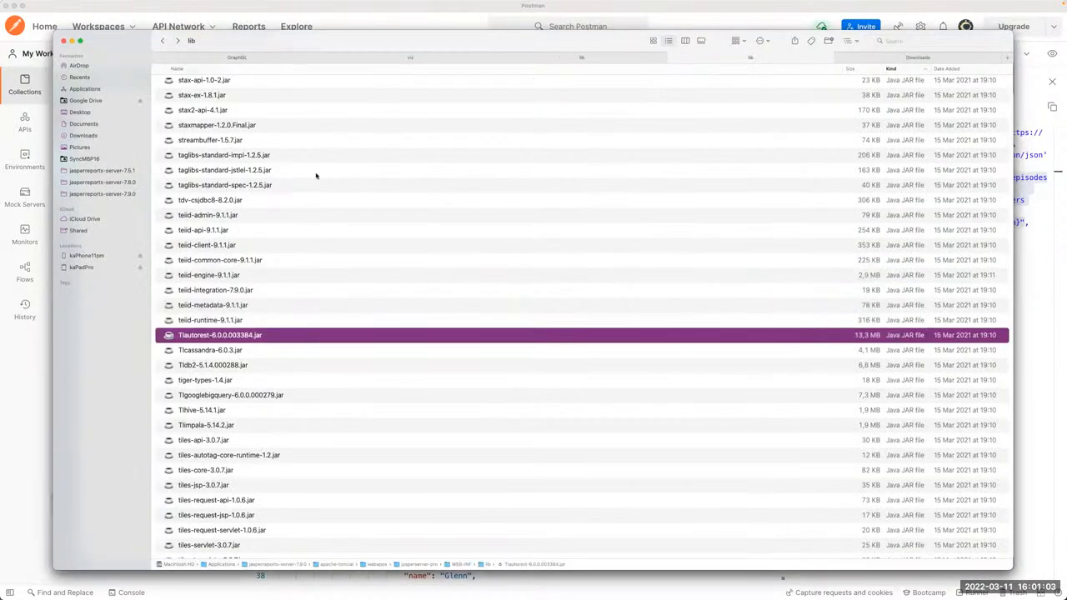
pyautogui.click(555, 57)
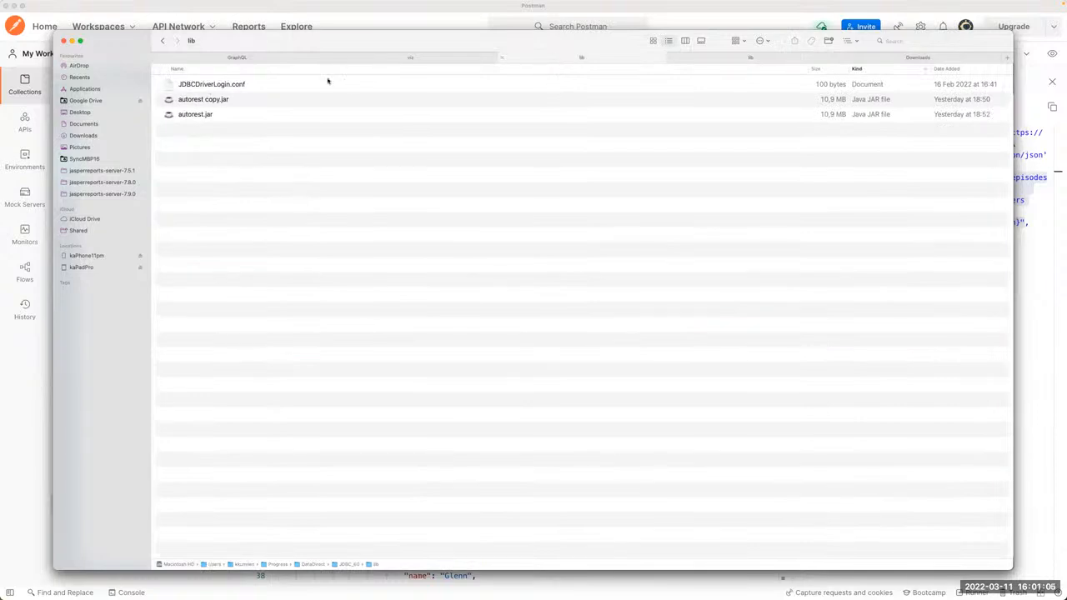
pyautogui.click(214, 115)
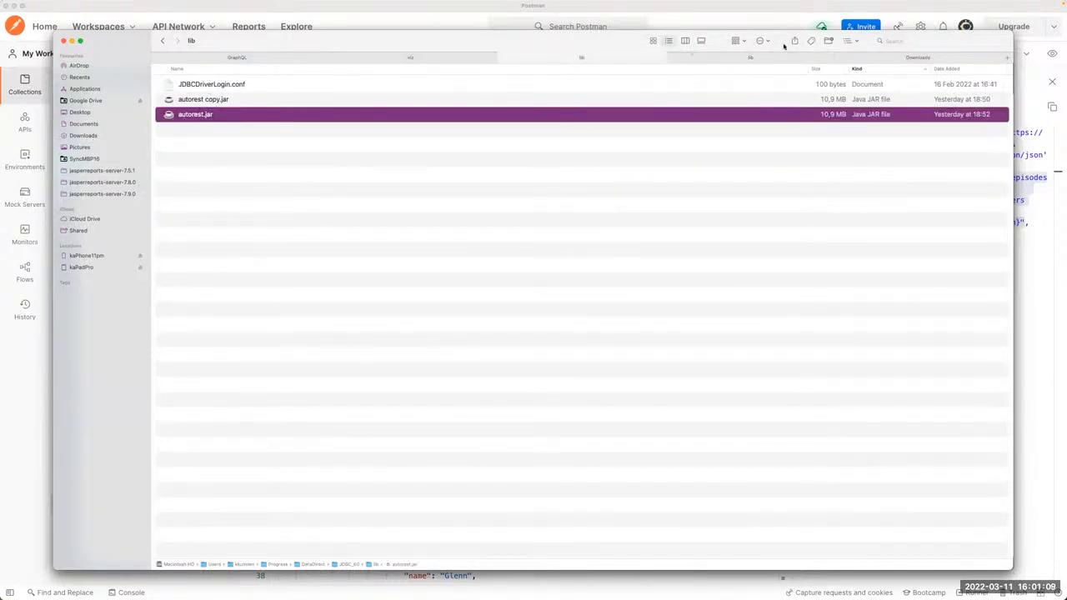
pyautogui.click(848, 40)
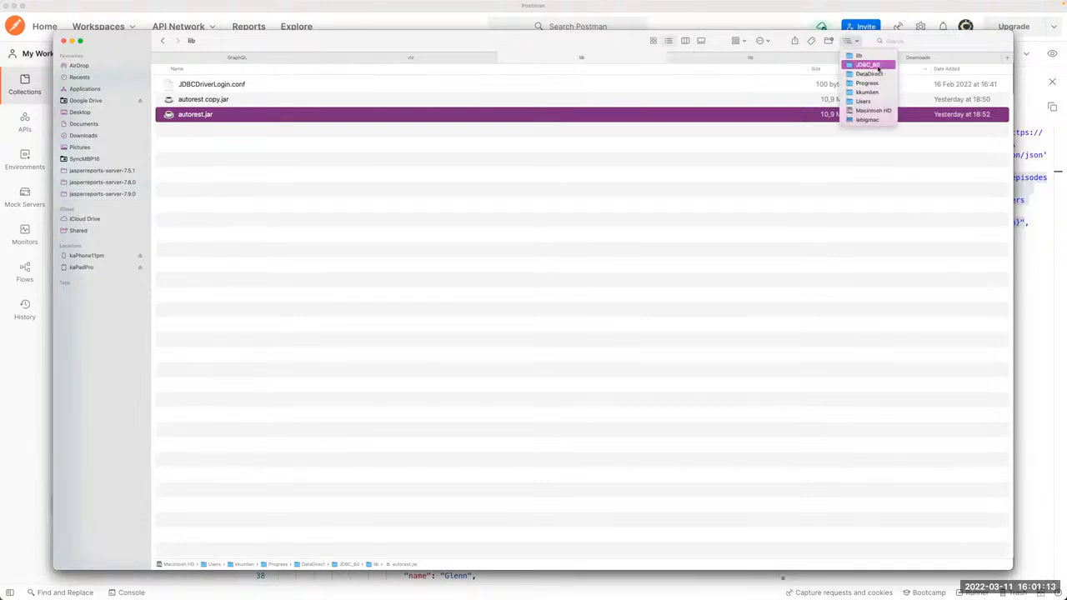
pyautogui.click(191, 130)
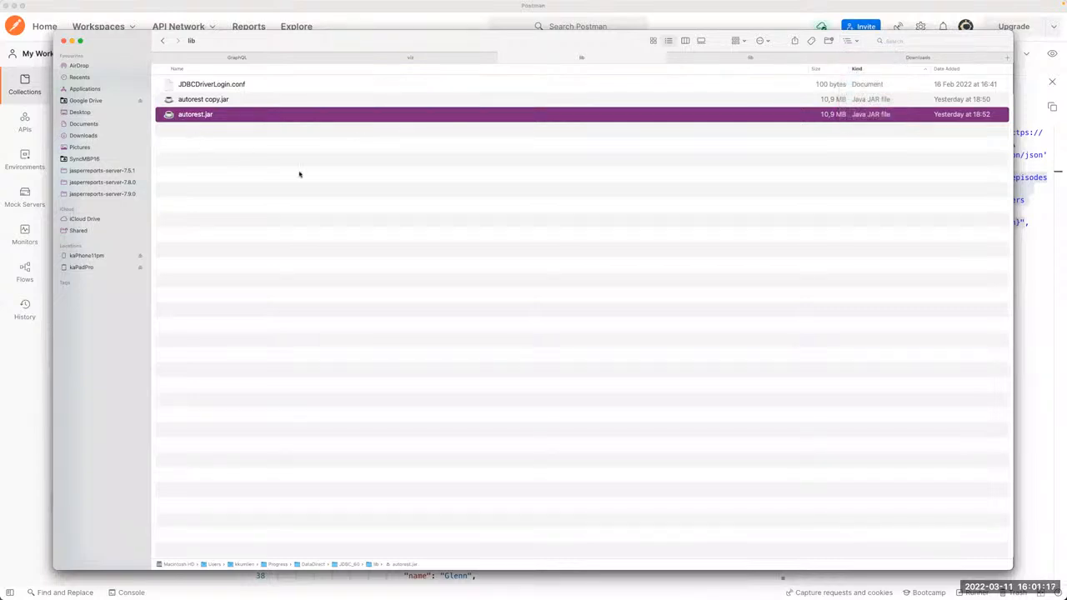
# Step: Switch back to Chrome and reload 127.0.0.1:49310/arc.html to reach the Autonomous REST Connector start page, selecting its address
pyautogui.press('super+Tab')
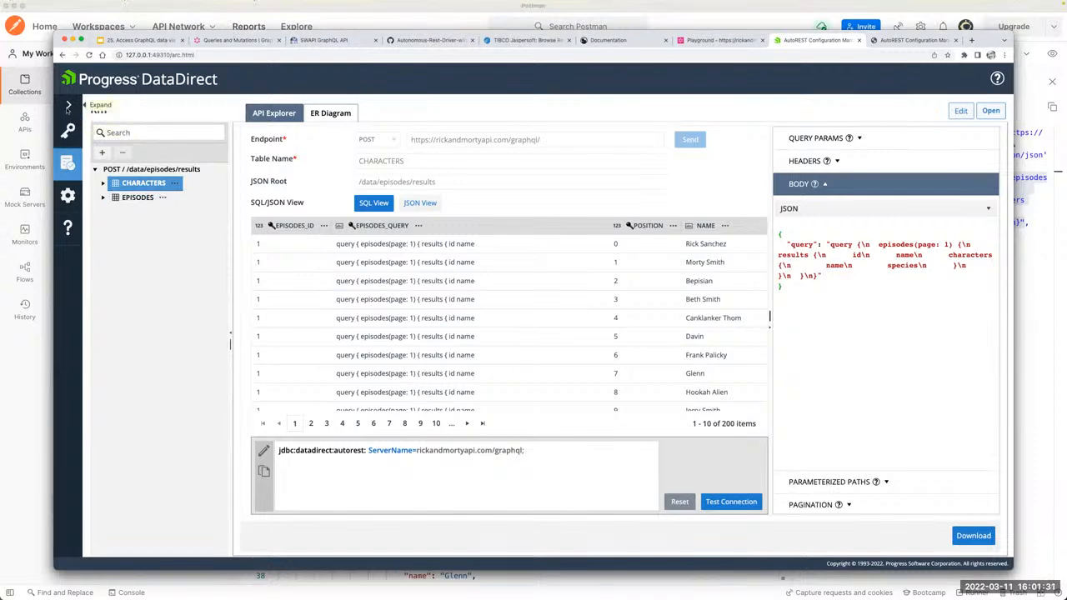
pyautogui.click(181, 53)
pyautogui.press('Return')
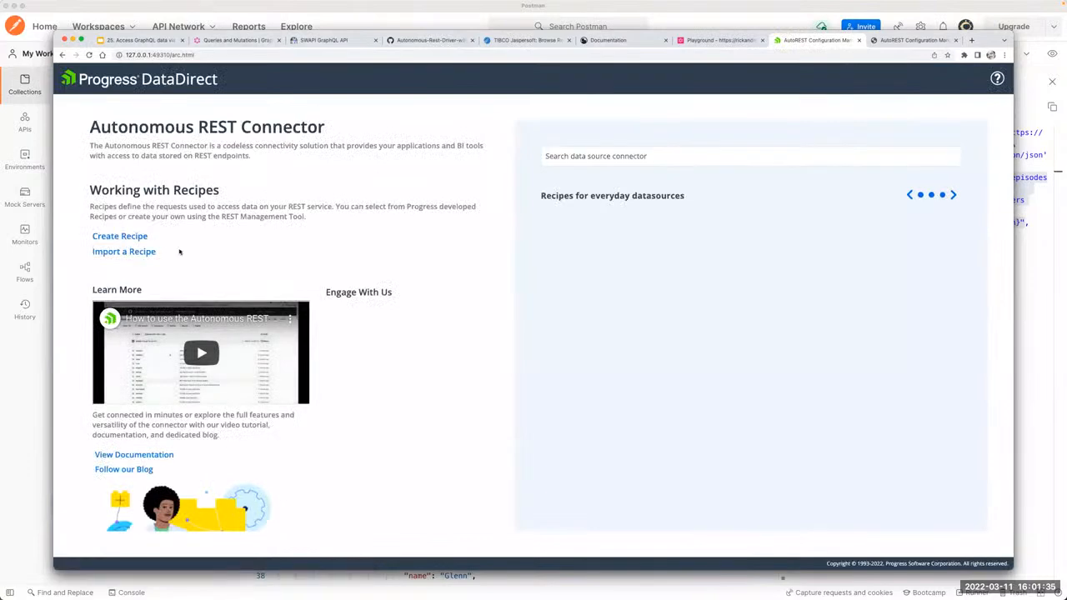
pyautogui.click(173, 55)
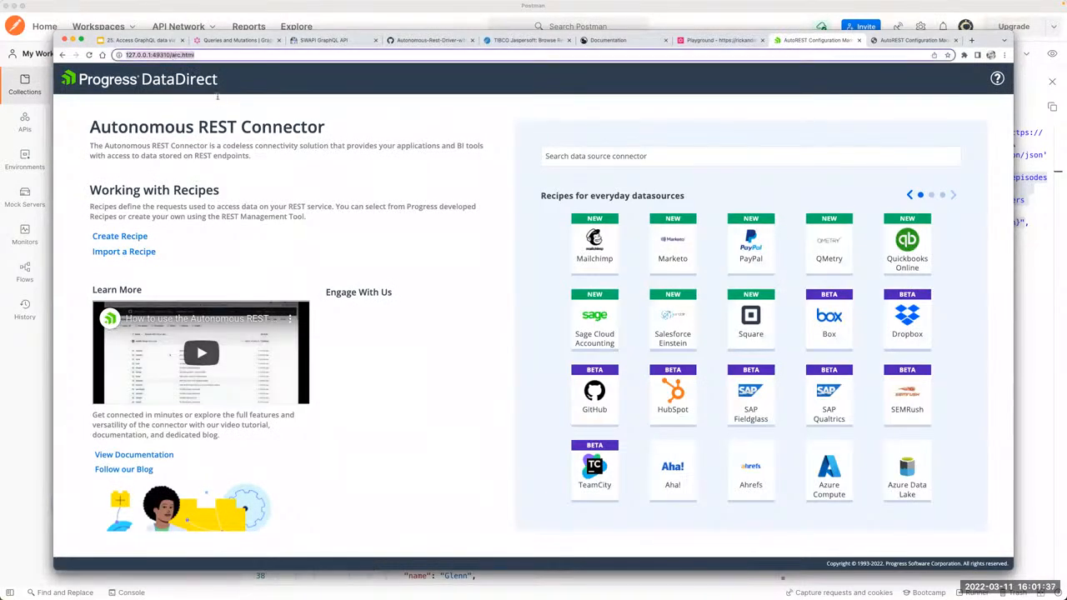
# Step: Switch to Finder to review autorest.jar in the DataDirect lib folder, then switch back to Chrome
pyautogui.press('super+Tab')
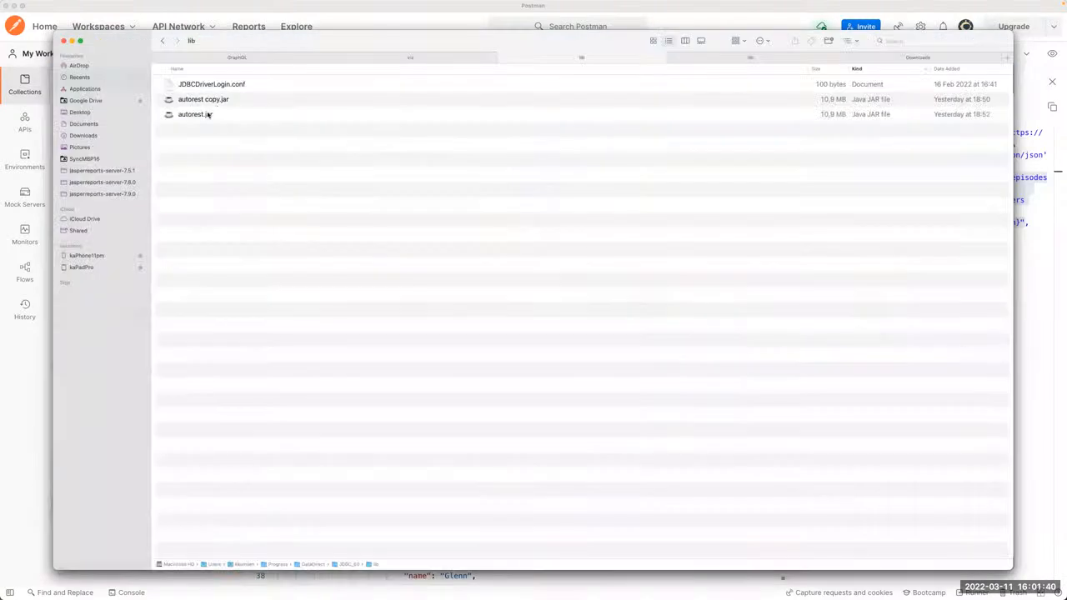
pyautogui.click(207, 115)
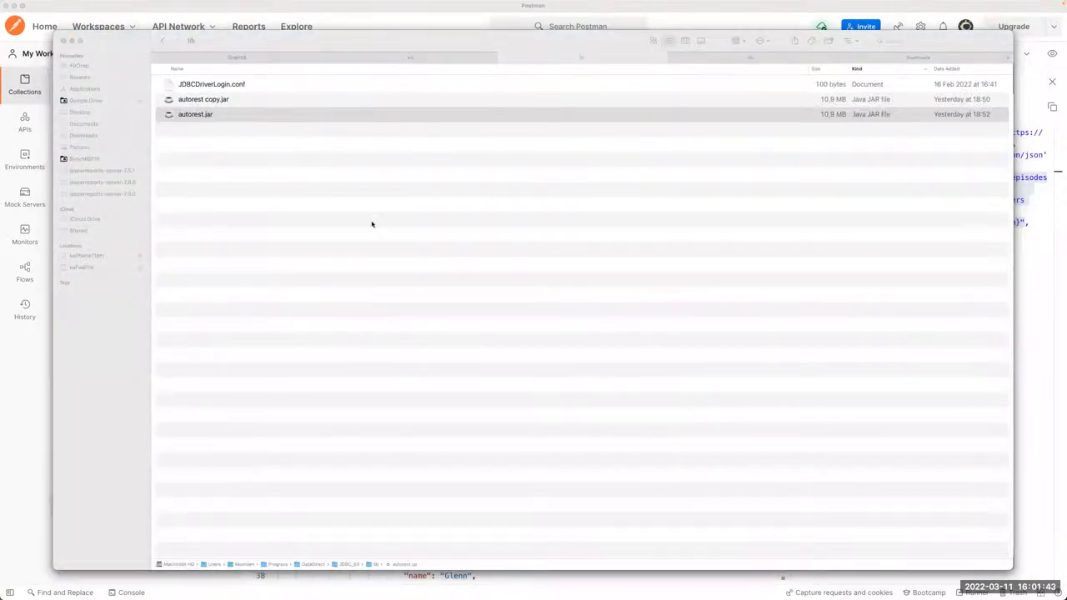
pyautogui.click(552, 230)
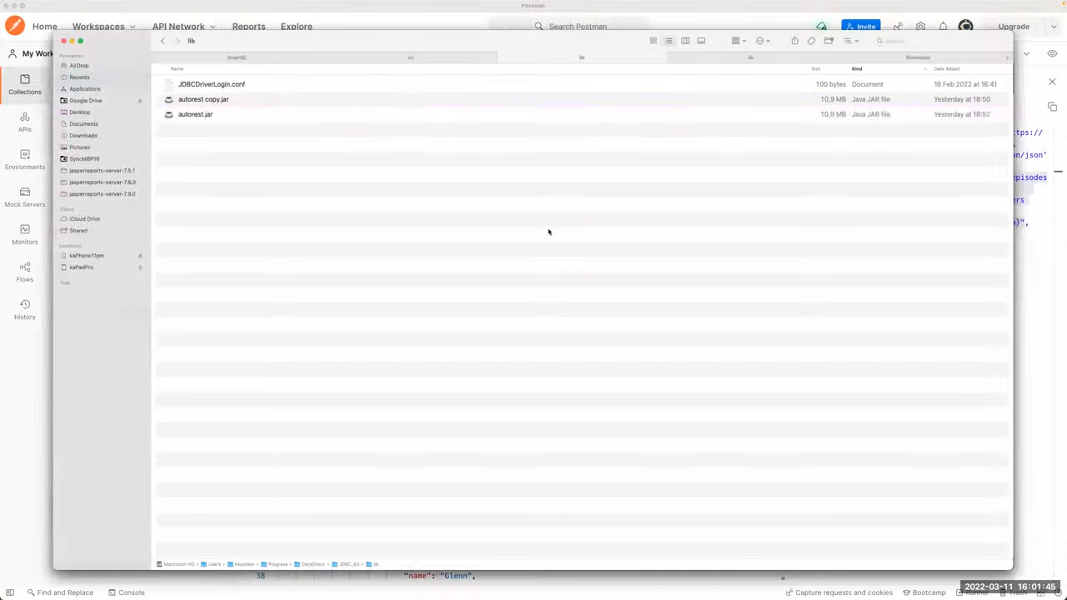
pyautogui.press('super+Tab')
pyautogui.press('super+Tab')
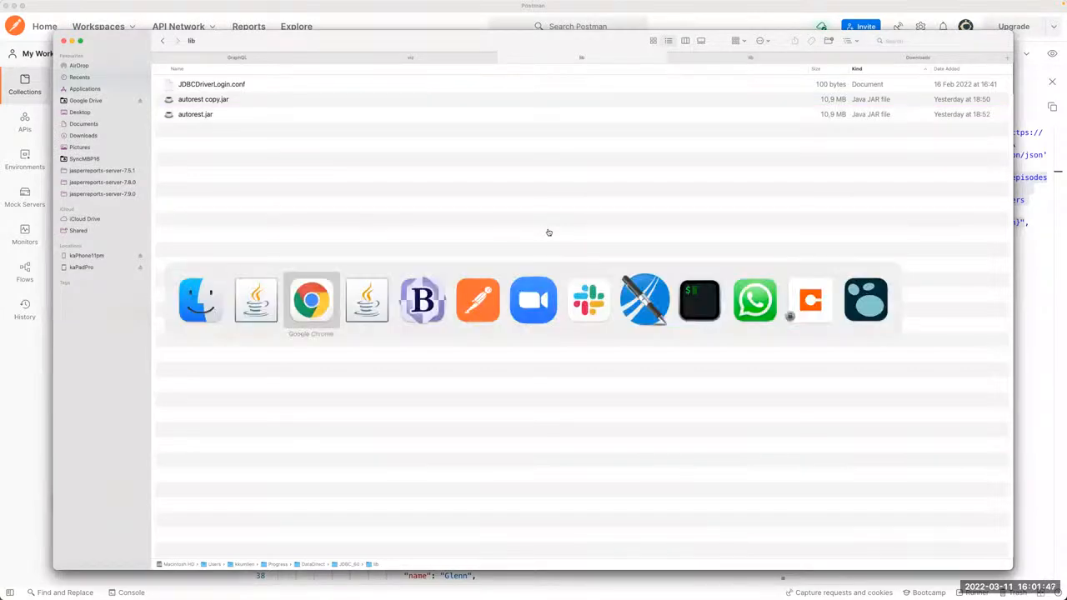
pyautogui.press('Return')
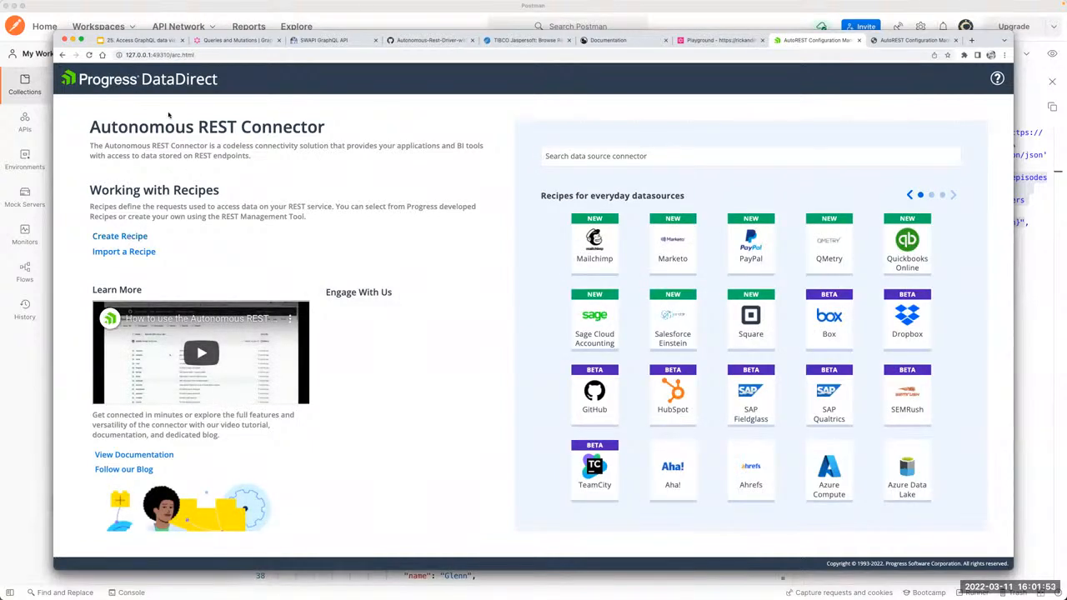
# Step: Load jdbc.html instead of arc.html to view the driver's connection settings, then return to the Autonomous REST Connector start page
pyautogui.doubleClick(175, 55)
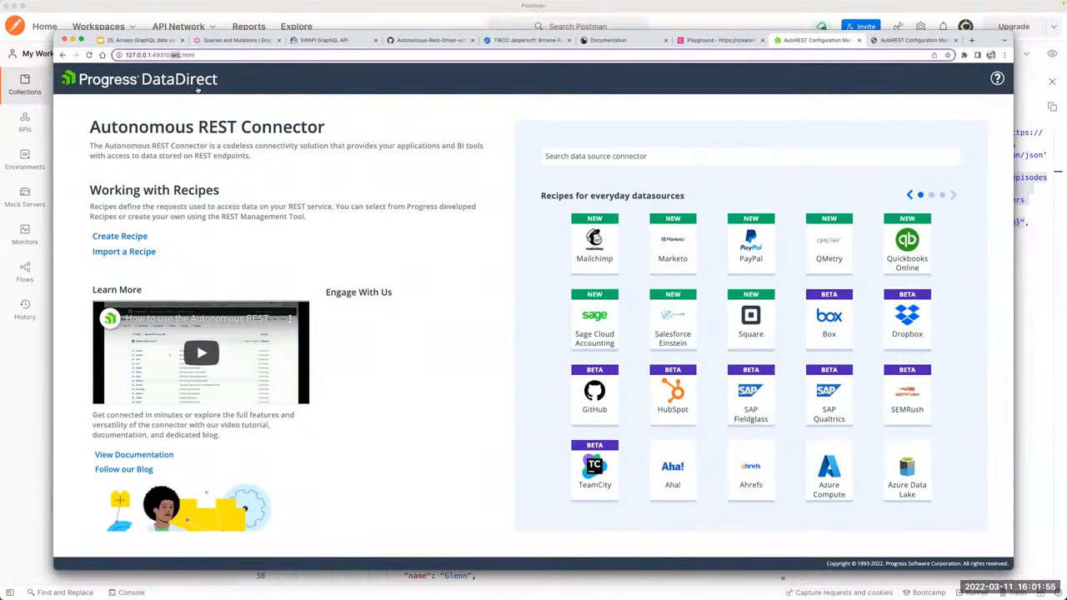
pyautogui.write('jdbc')
pyautogui.press('Return')
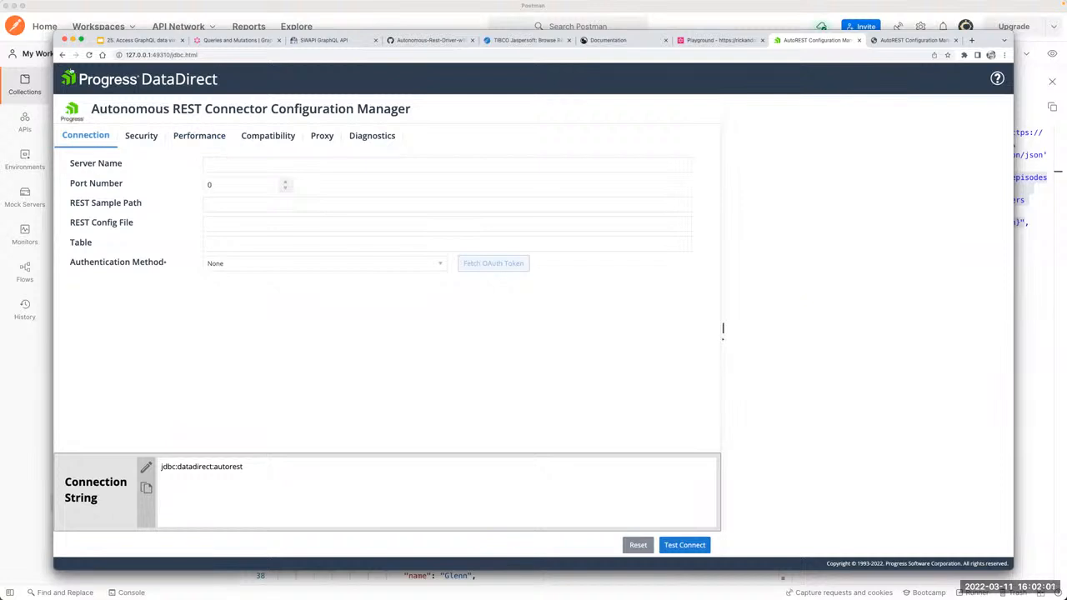
pyautogui.click(61, 54)
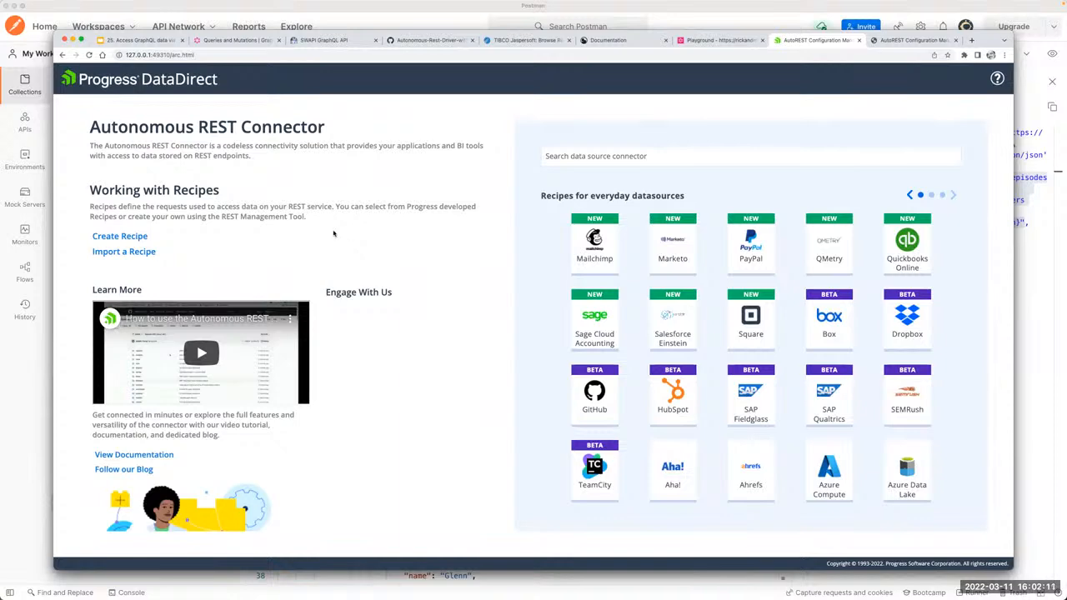
# Step: Start creating a new recipe named "RM test"
pyautogui.click(114, 239)
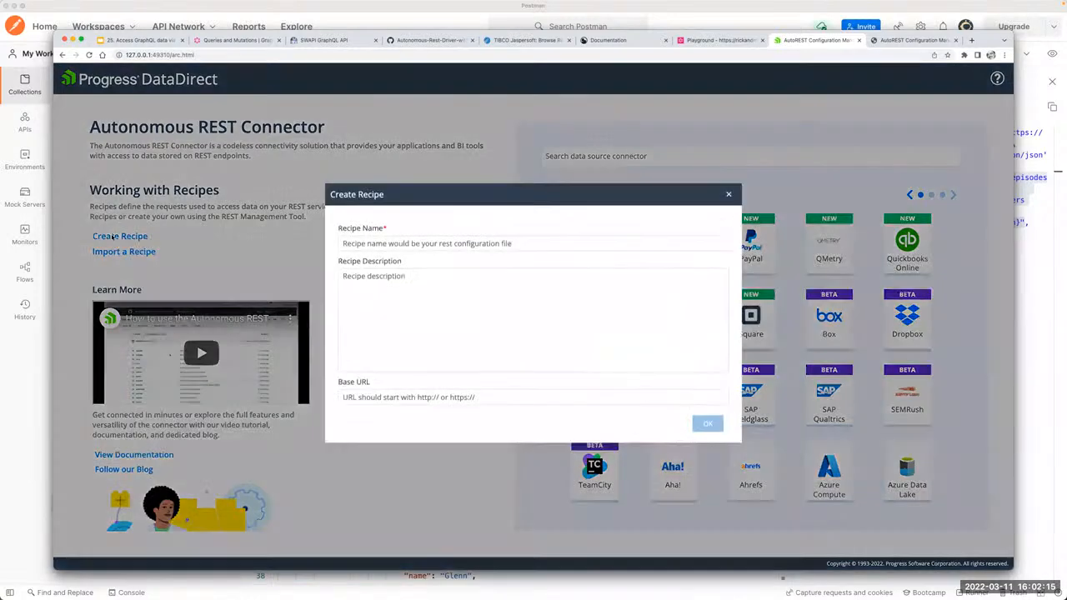
pyautogui.click(385, 247)
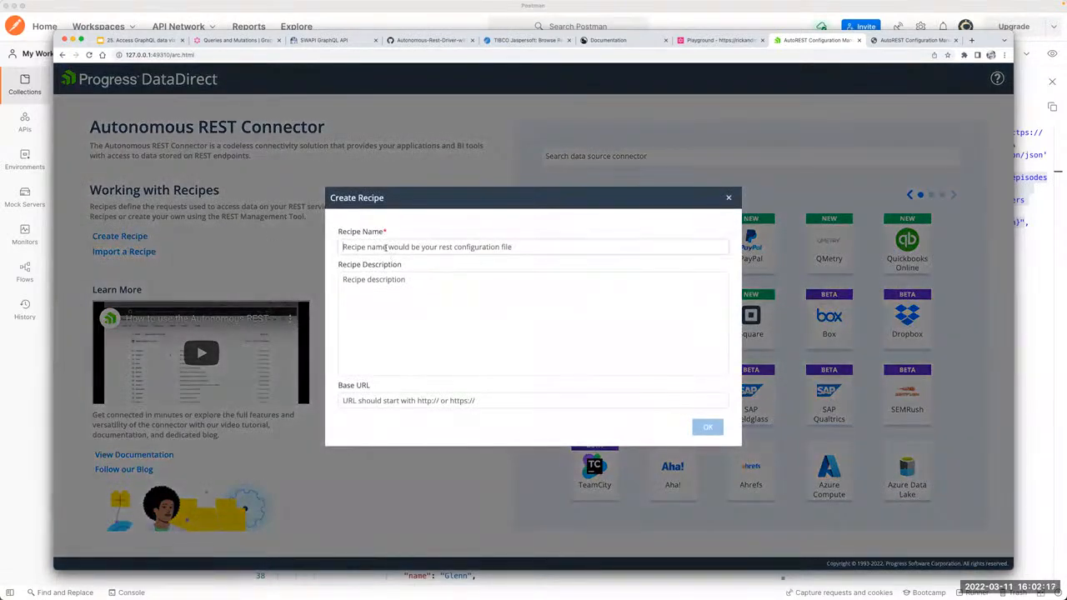
pyautogui.write('RM')
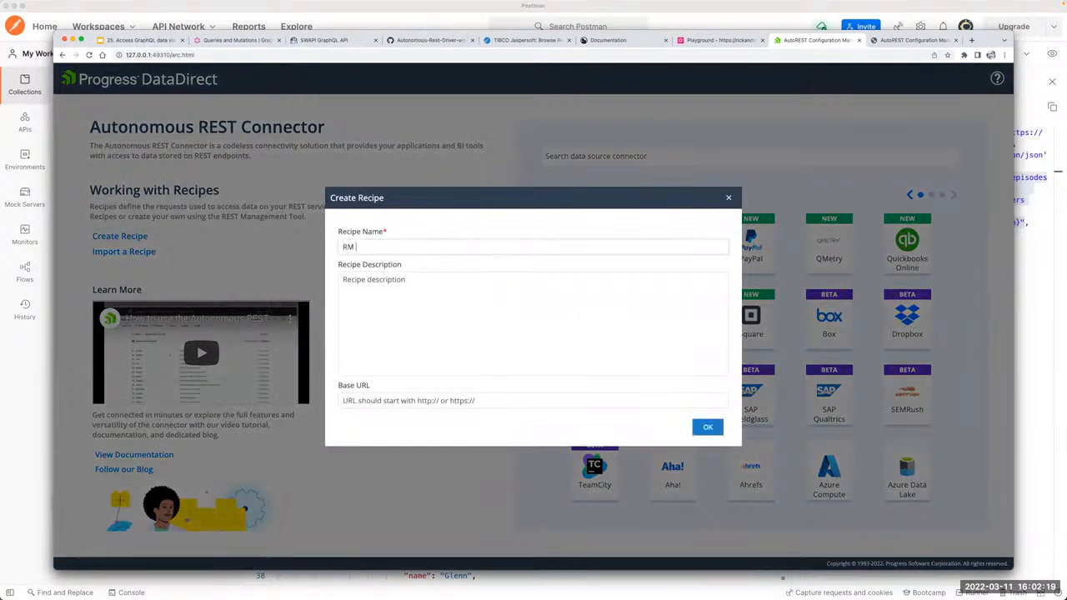
pyautogui.write(' test')
pyautogui.click(488, 400)
pyautogui.press('super+Tab')
pyautogui.press('super+Tab')
pyautogui.press('super+Tab')
pyautogui.press('super+Tab')
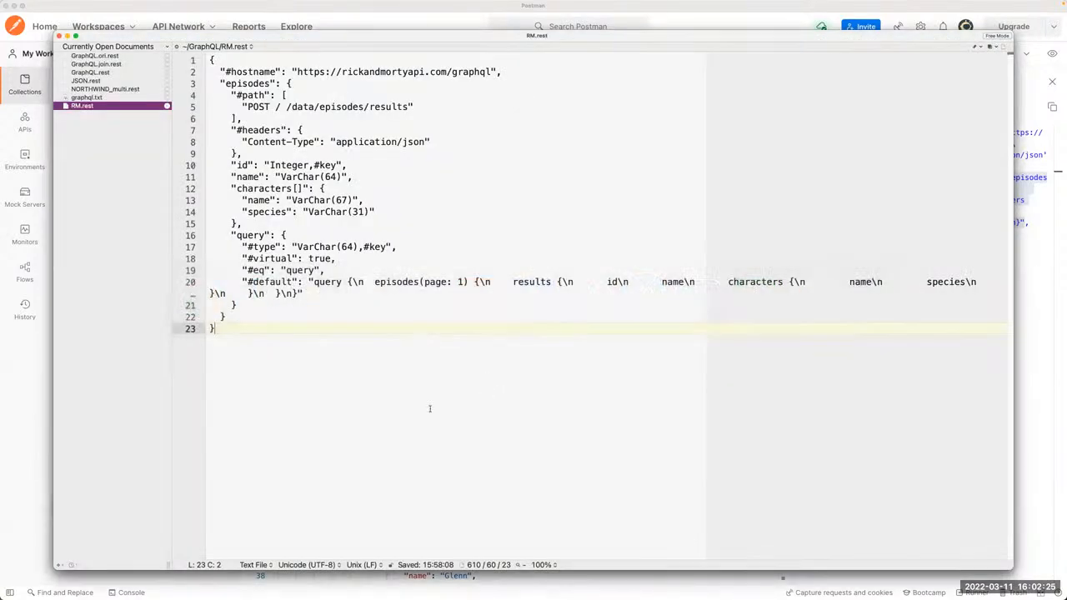
pyautogui.click(94, 100)
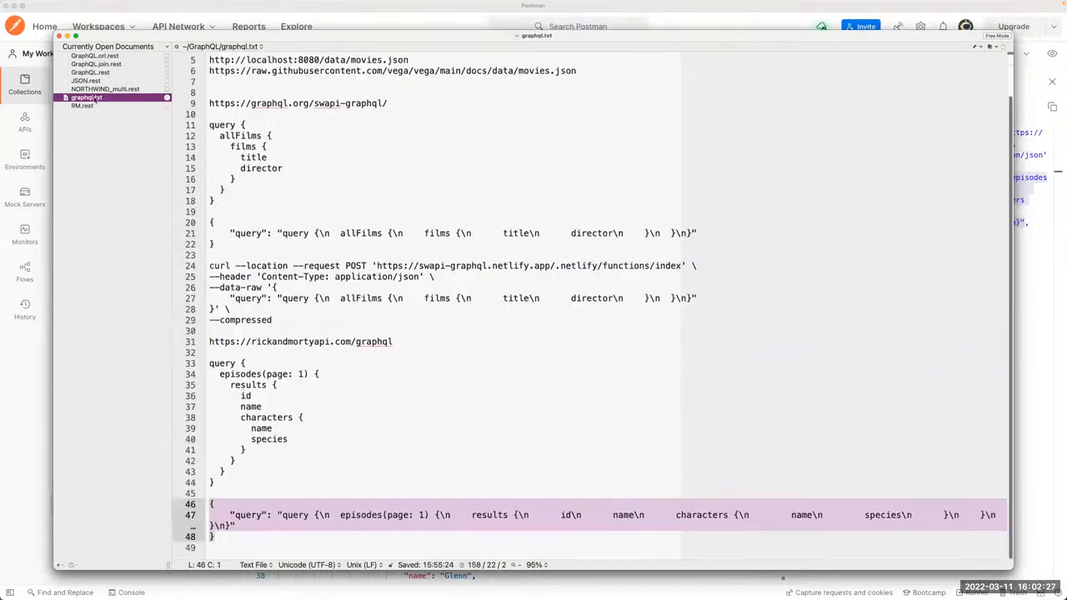
pyautogui.click(271, 327)
pyautogui.press('Down')
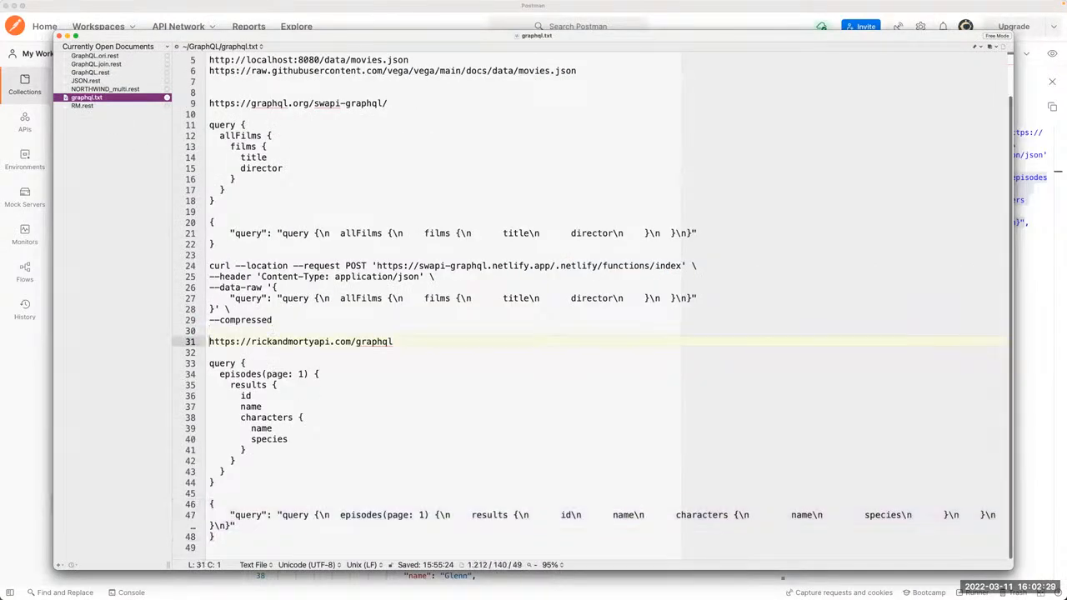
pyautogui.press('shift+super+Right')
pyautogui.press('super+c')
pyautogui.press('super+Tab')
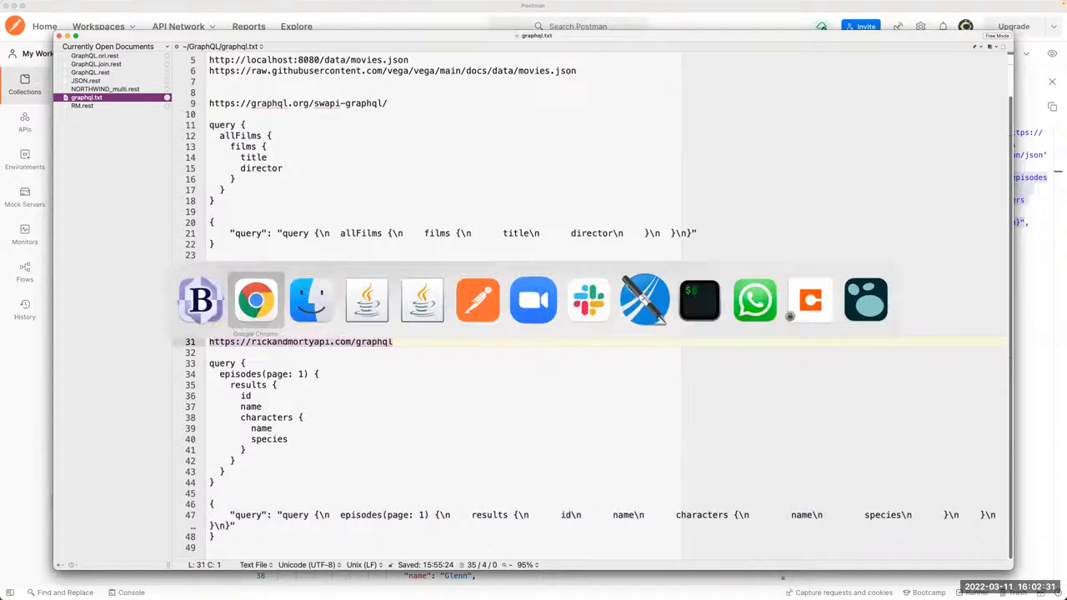
pyautogui.press('super+v')
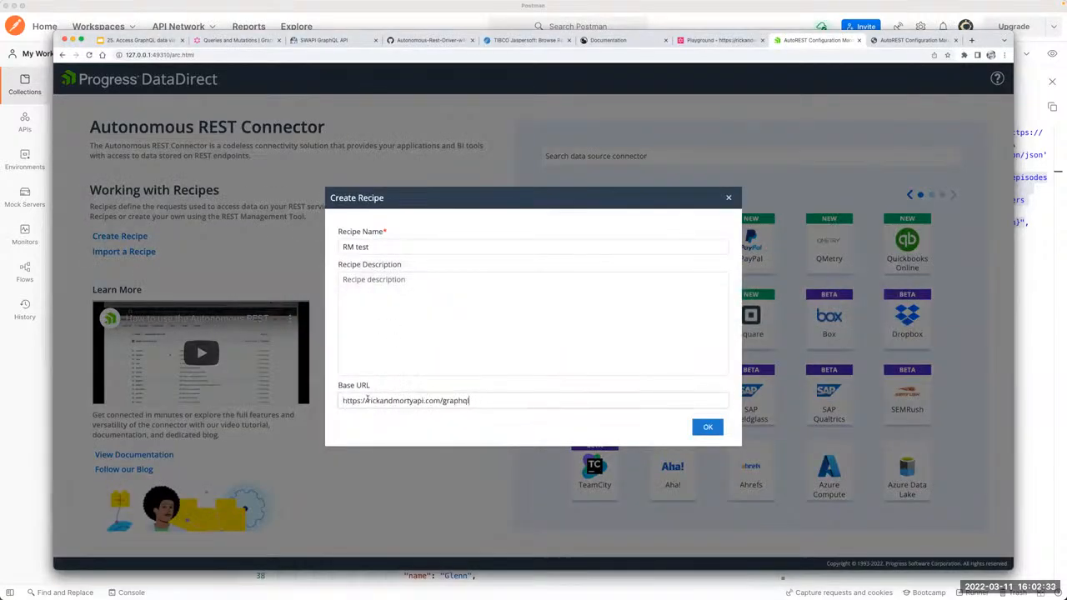
pyautogui.click(705, 429)
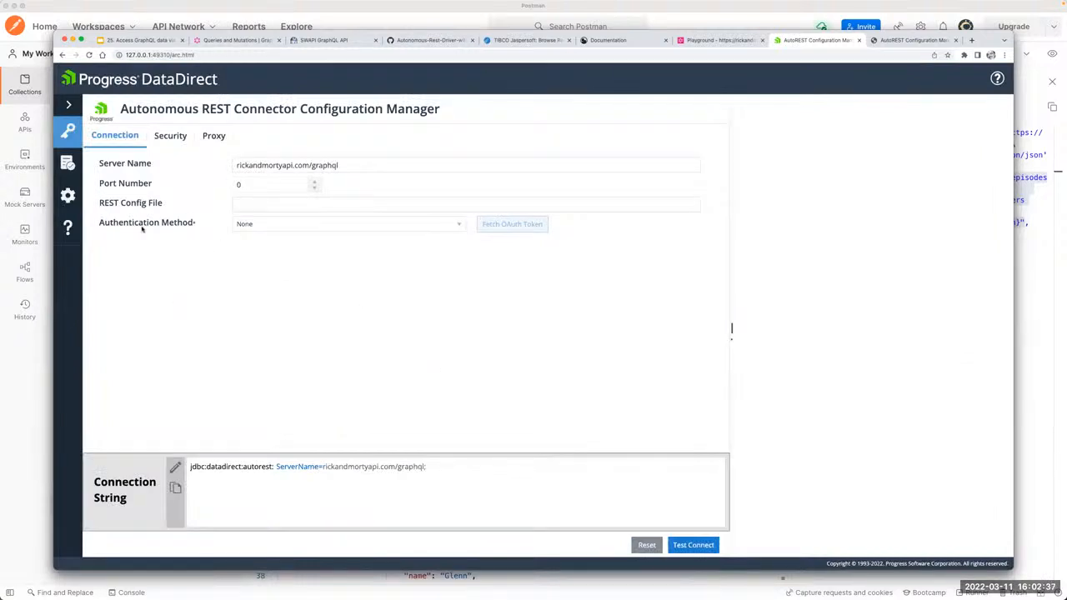
# Step: Test the new recipe's connection, close the test dialog and open the recipe for editing
pyautogui.click(696, 546)
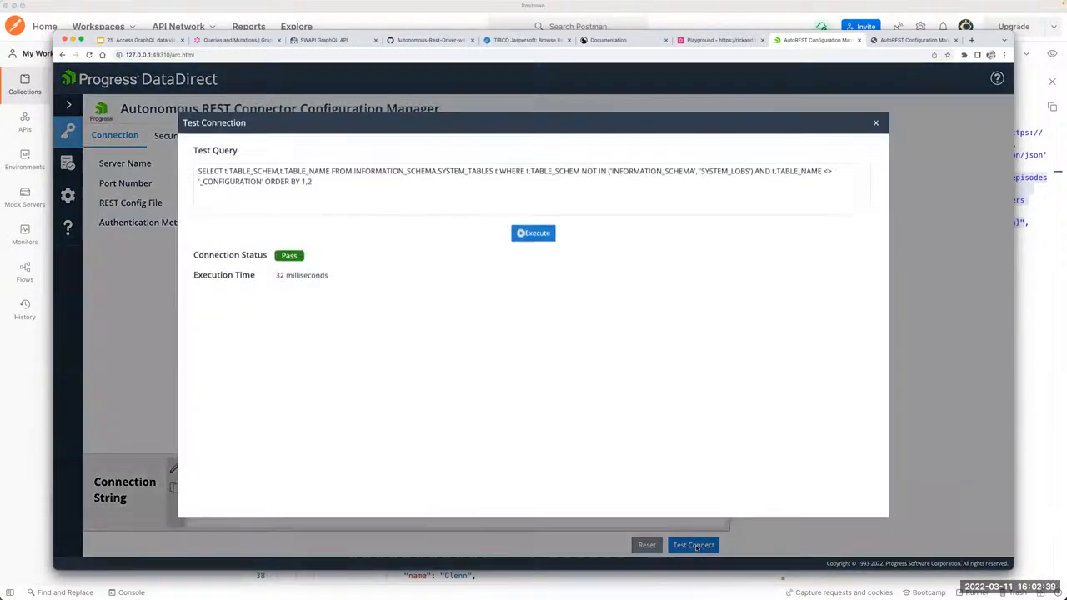
pyautogui.click(875, 124)
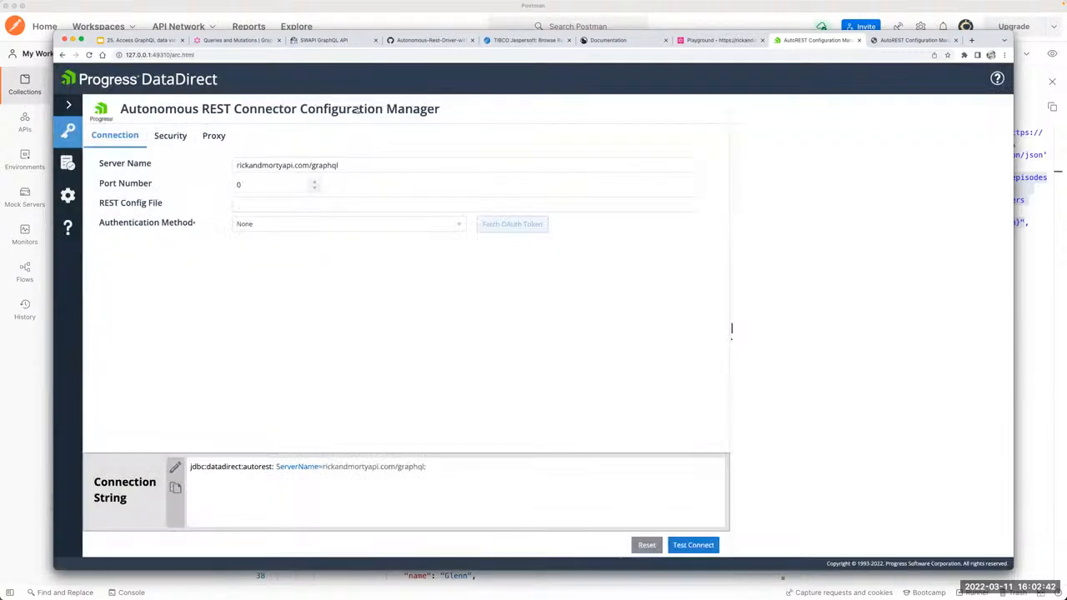
pyautogui.click(68, 163)
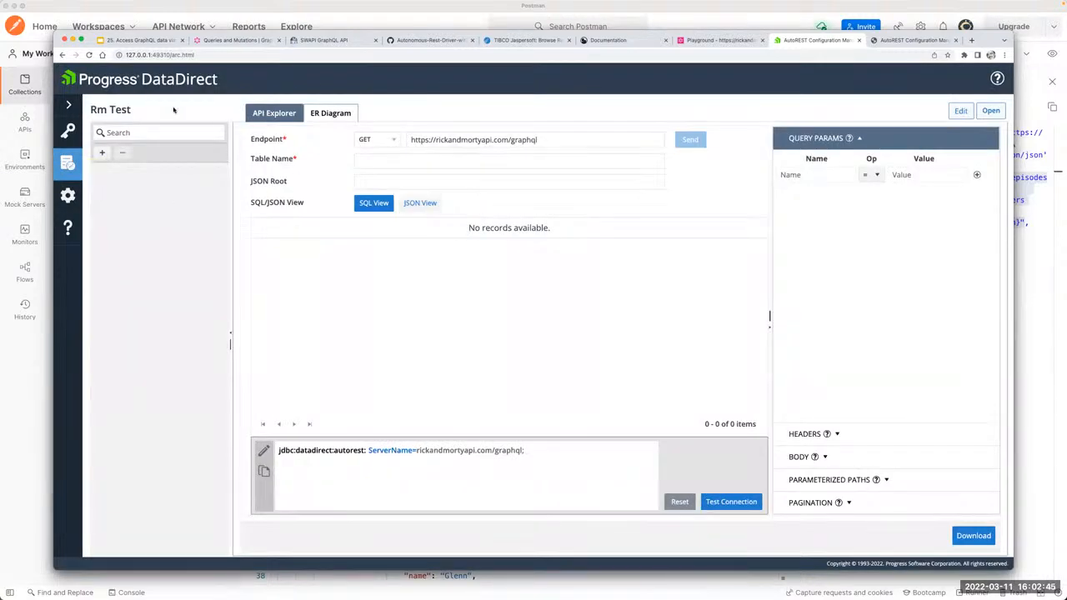
# Step: Set the endpoint method to POST and fill the JSON body with the episodes(page: 1) query object copied from the end of graphql.txt
pyautogui.click(375, 142)
pyautogui.click(367, 181)
pyautogui.click(867, 460)
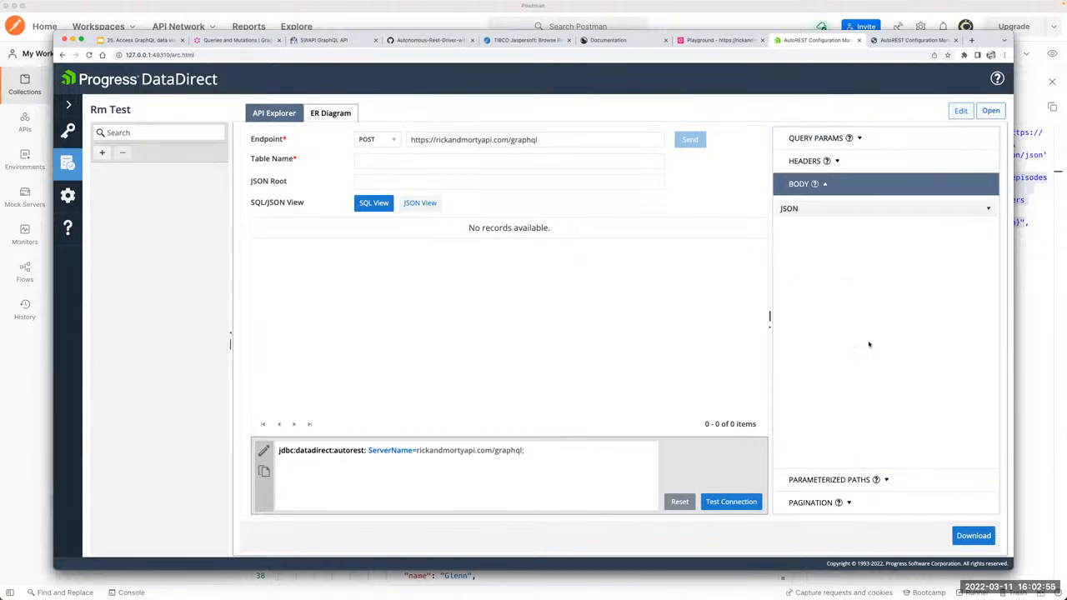
pyautogui.press('super+Tab')
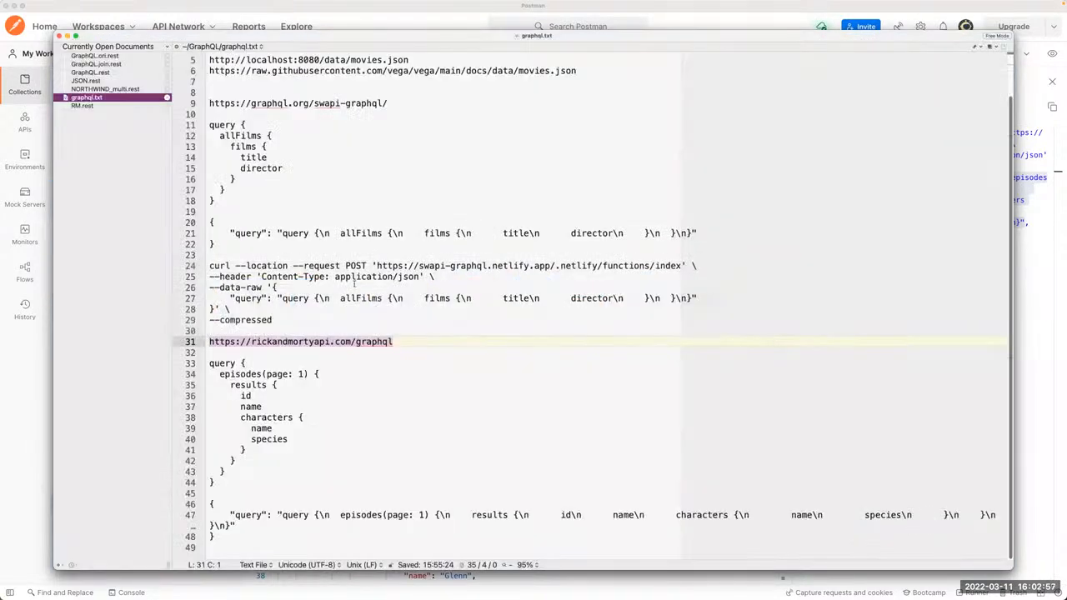
pyautogui.moveTo(210, 504); pyautogui.dragTo(209, 537)
pyautogui.press('super+Tab')
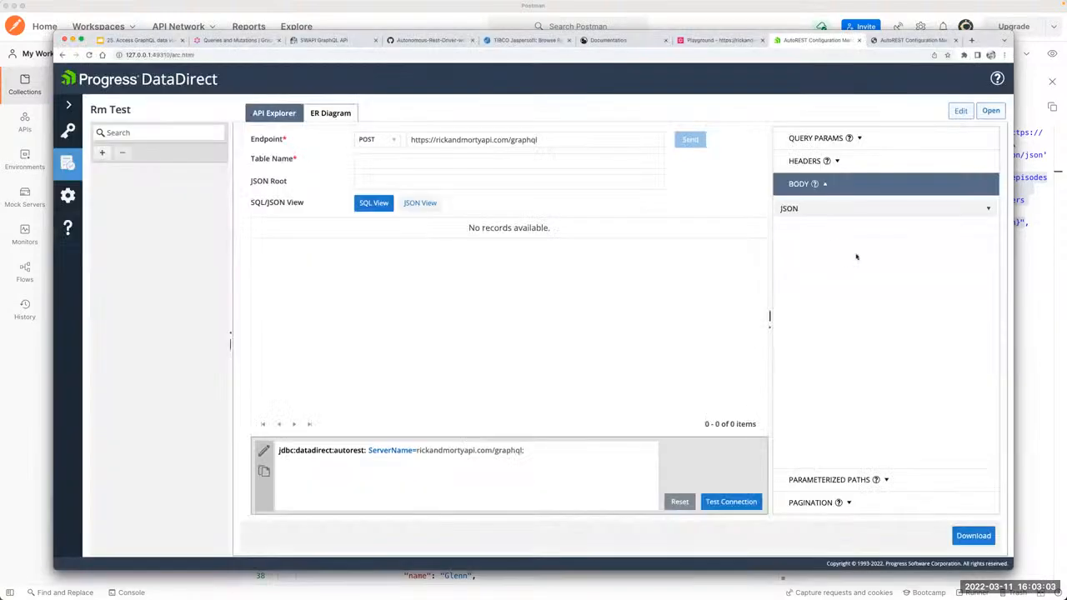
pyautogui.write('{   "query": "query {\\n  episodes(page: 1) {\\n    results {\\n      id\\n      name\\n      characters {\\n        name\\n        species\\n      }\\n    }\\n  }\\n}" }')
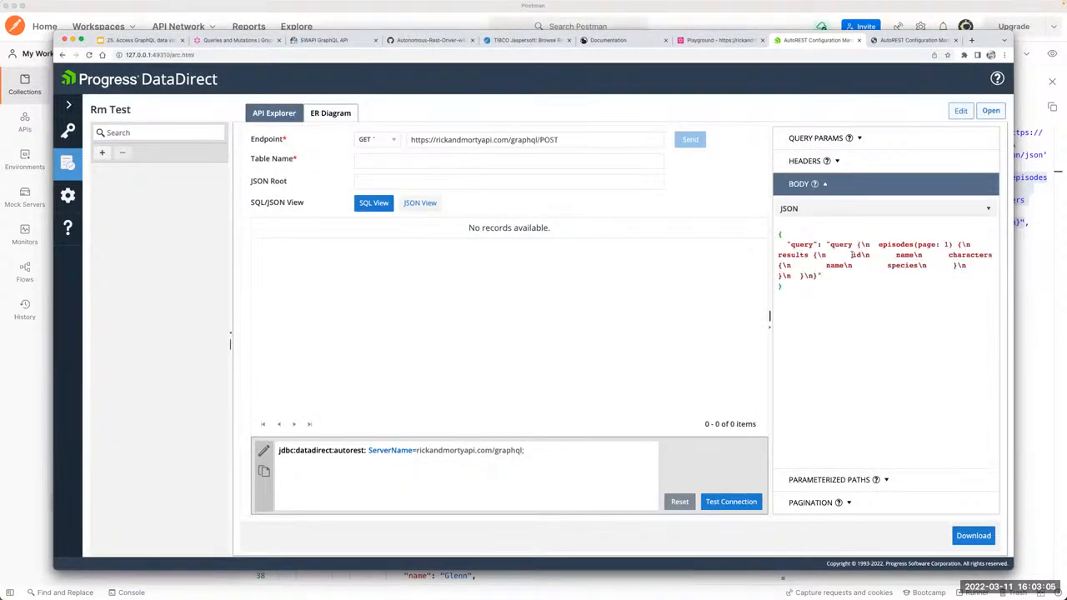
# Step: Remove the stray POST from the end of the endpoint URL and set the endpoint method to POST
pyautogui.click(387, 141)
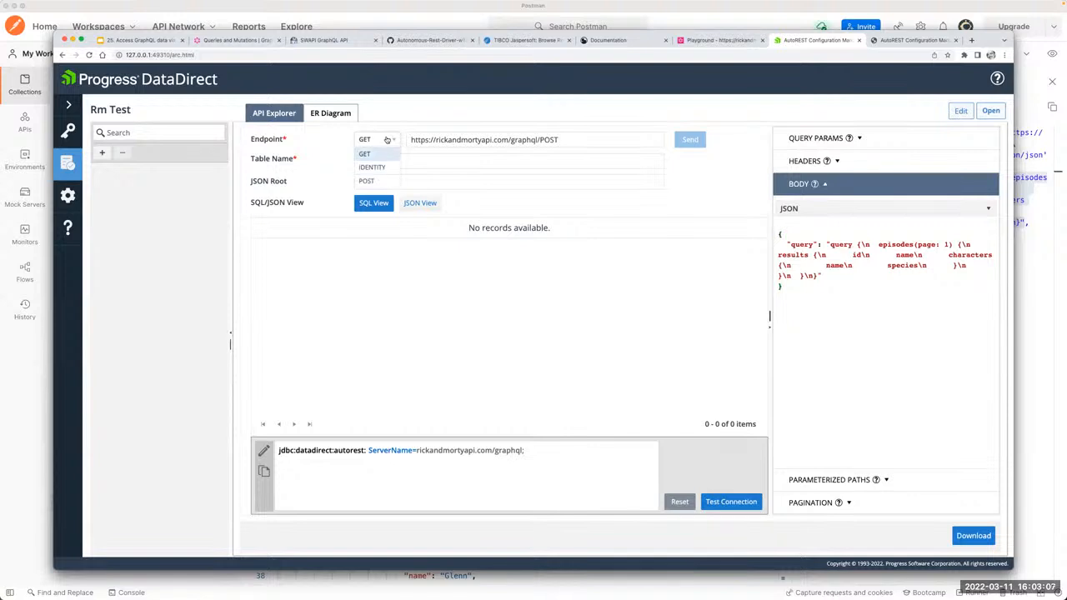
pyautogui.click(553, 140)
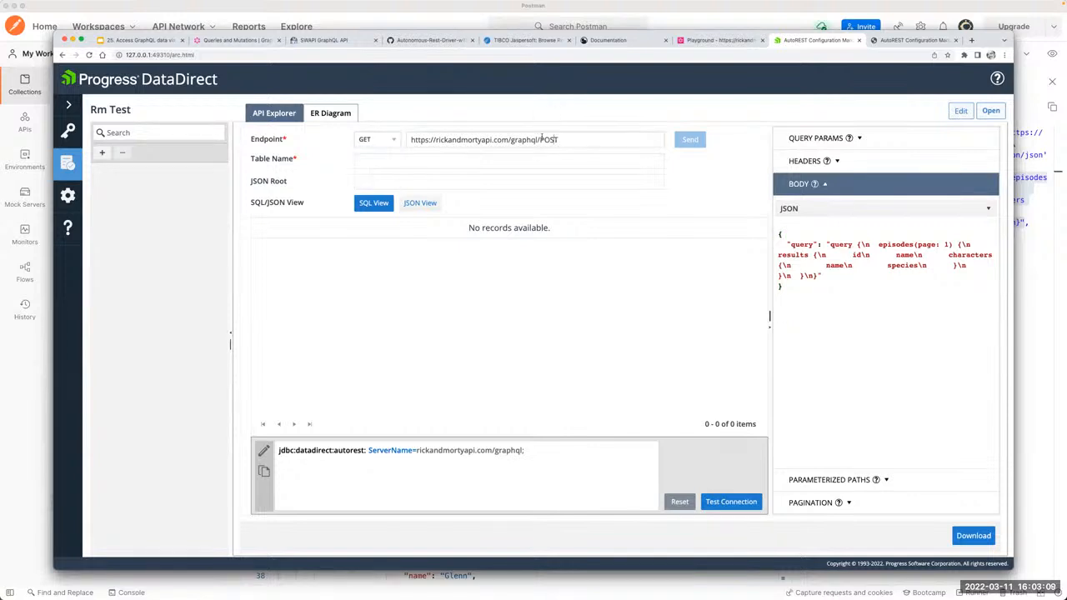
pyautogui.doubleClick(554, 140)
pyautogui.press('BackSpace')
pyautogui.click(376, 140)
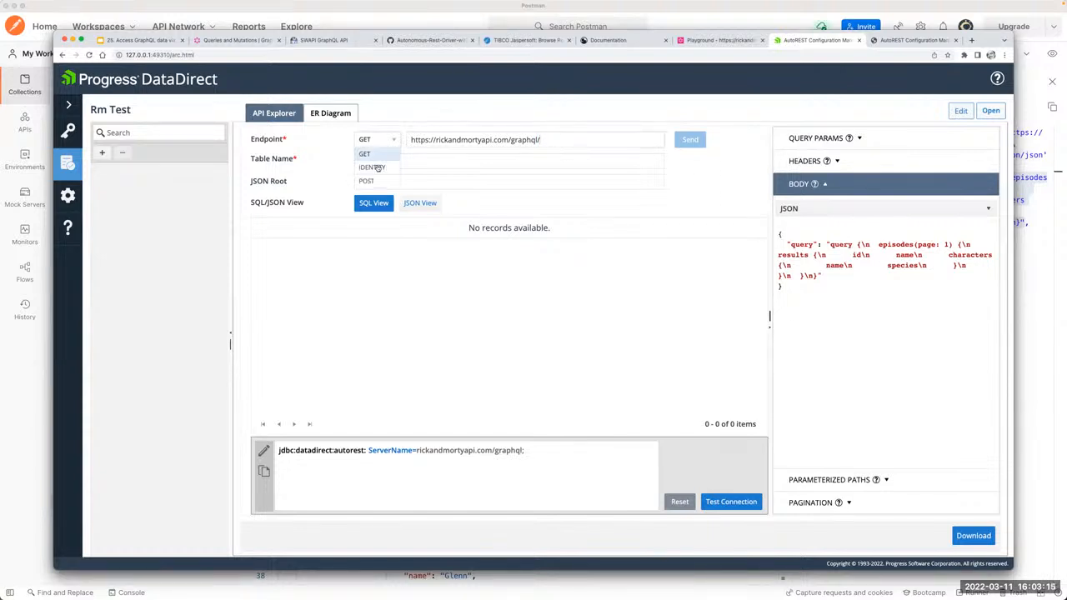
pyautogui.click(372, 177)
pyautogui.click(607, 159)
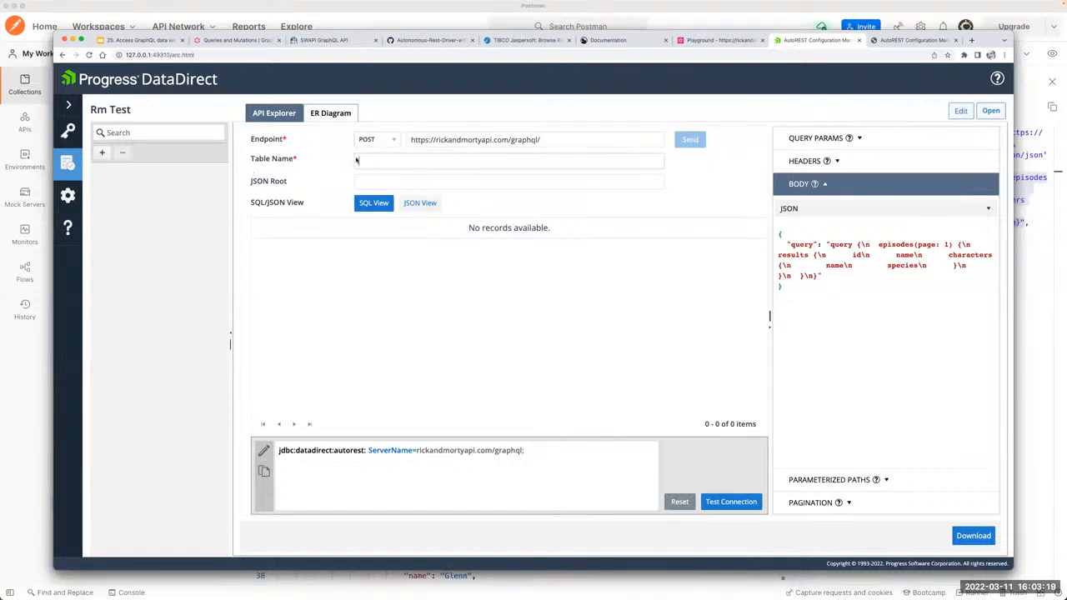
pyautogui.write('a')
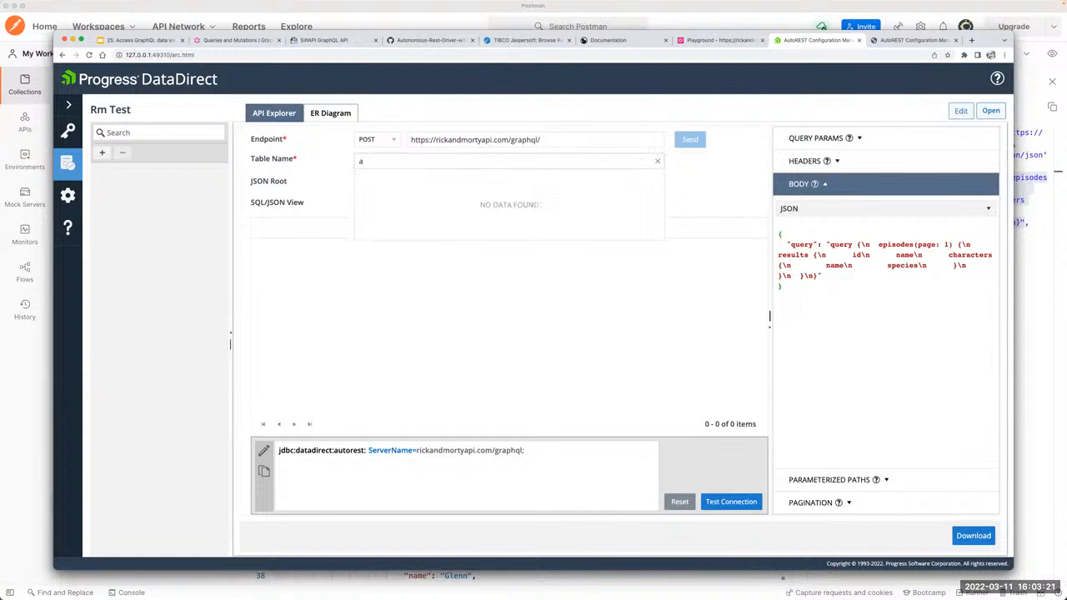
pyautogui.press('BackSpace')
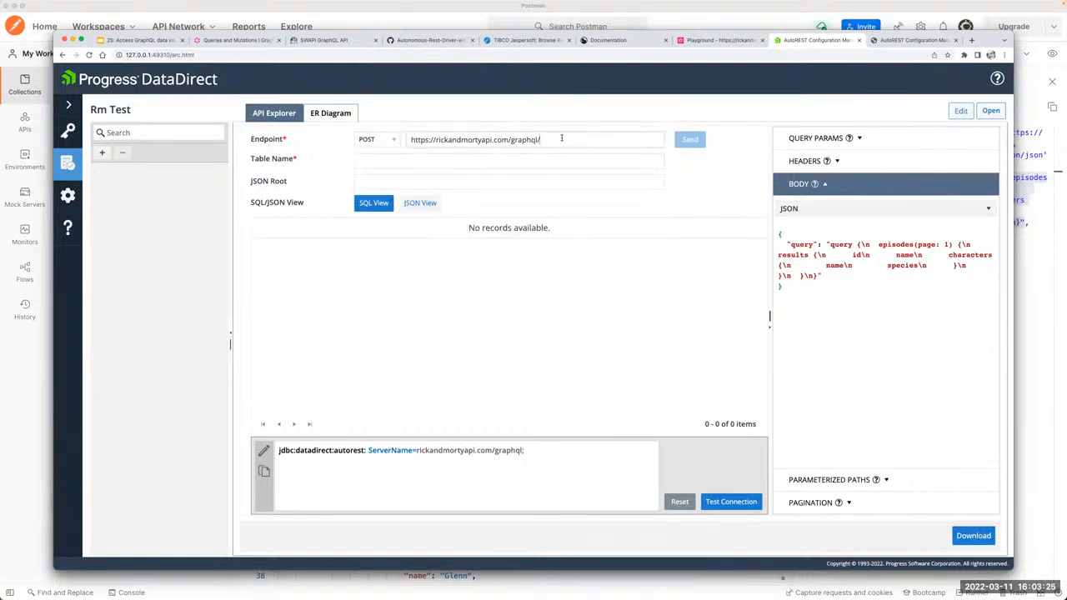
# Step: Show the request headers and add an empty header row below Content-Type: application/json
pyautogui.click(867, 163)
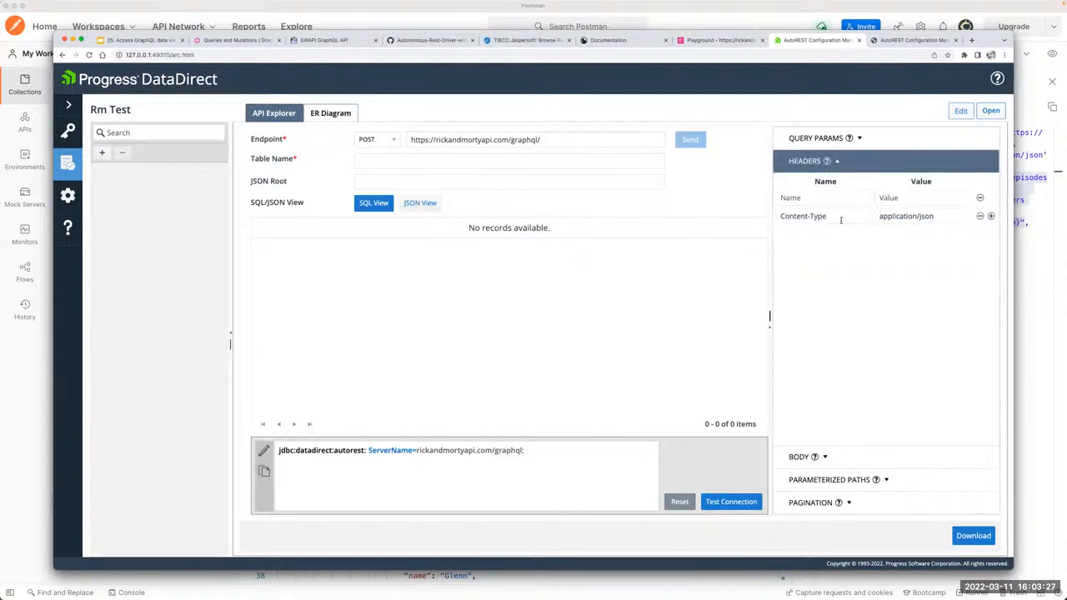
pyautogui.click(990, 215)
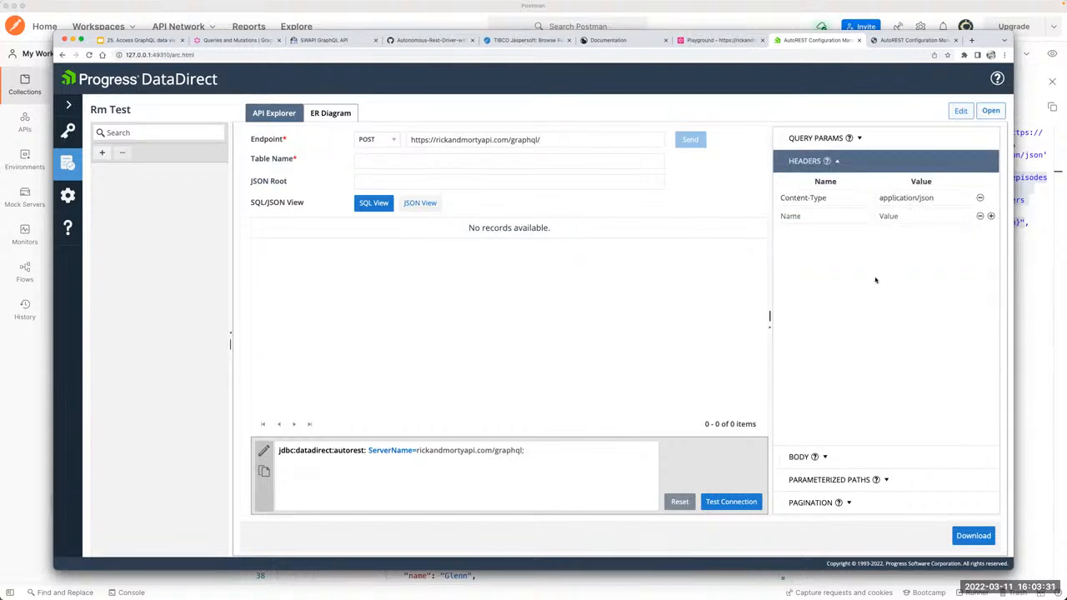
pyautogui.click(388, 157)
pyautogui.write('d')
pyautogui.press('BackSpace')
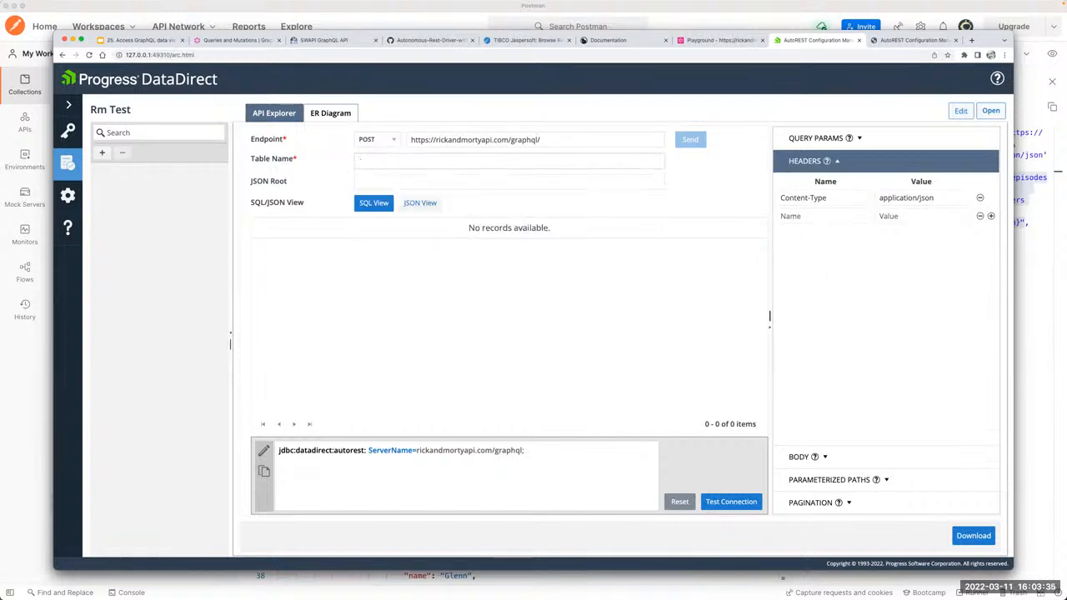
pyautogui.click(558, 139)
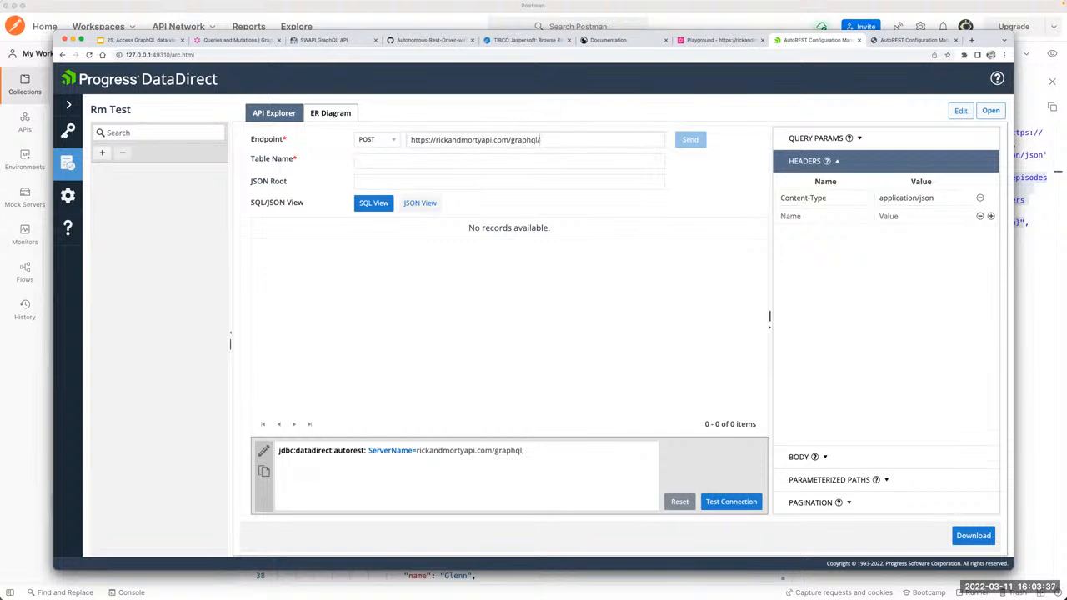
pyautogui.click(498, 162)
pyautogui.write('a')
pyautogui.click(563, 136)
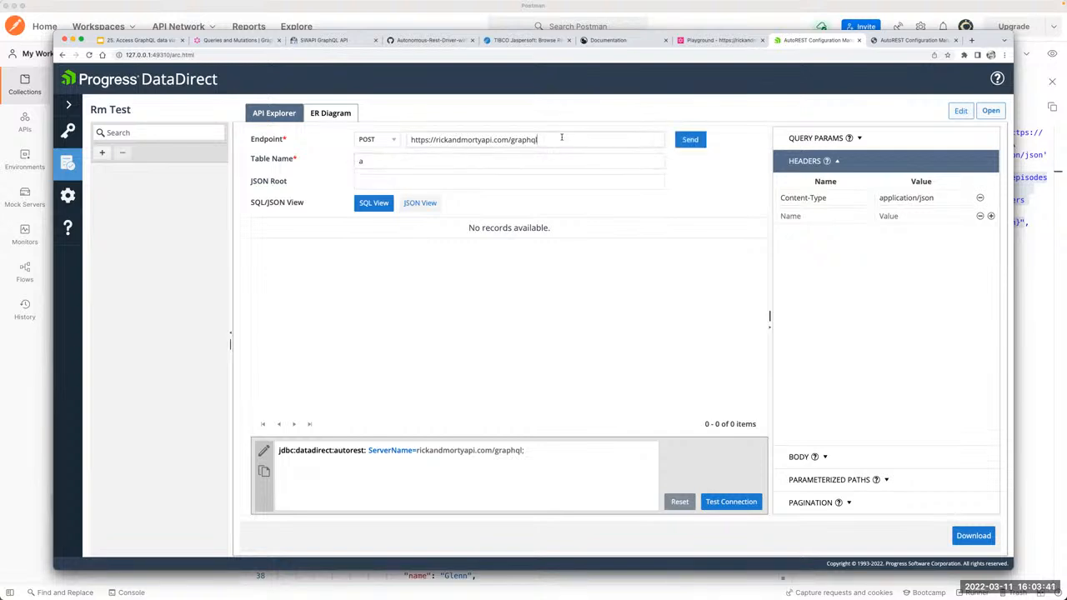
# Step: Choose the suggested table name GRAPHQL and send the POST request
pyautogui.click(485, 162)
pyautogui.write('a')
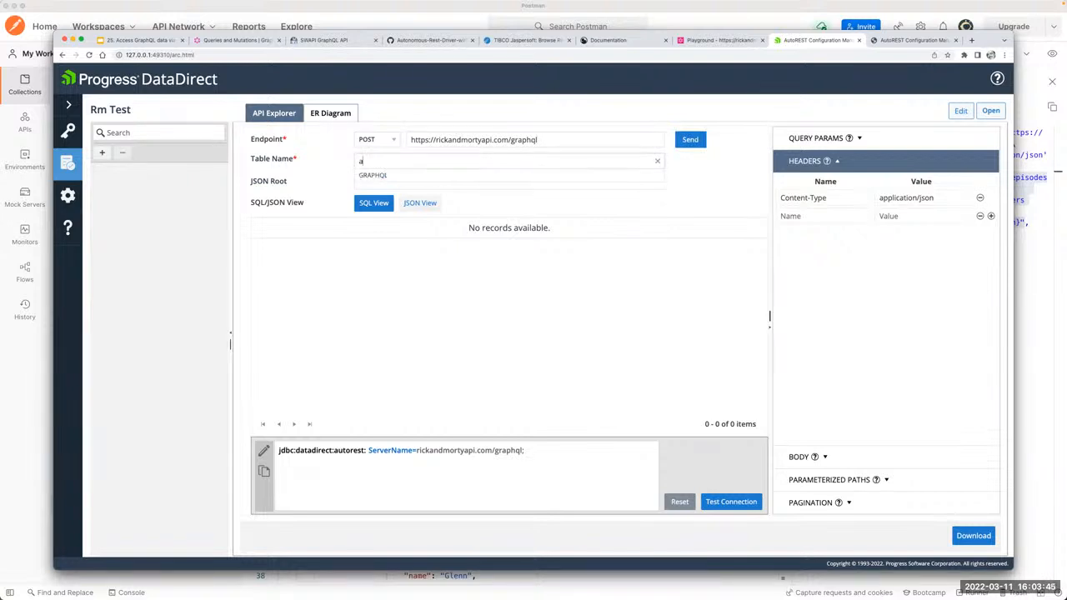
pyautogui.click(397, 177)
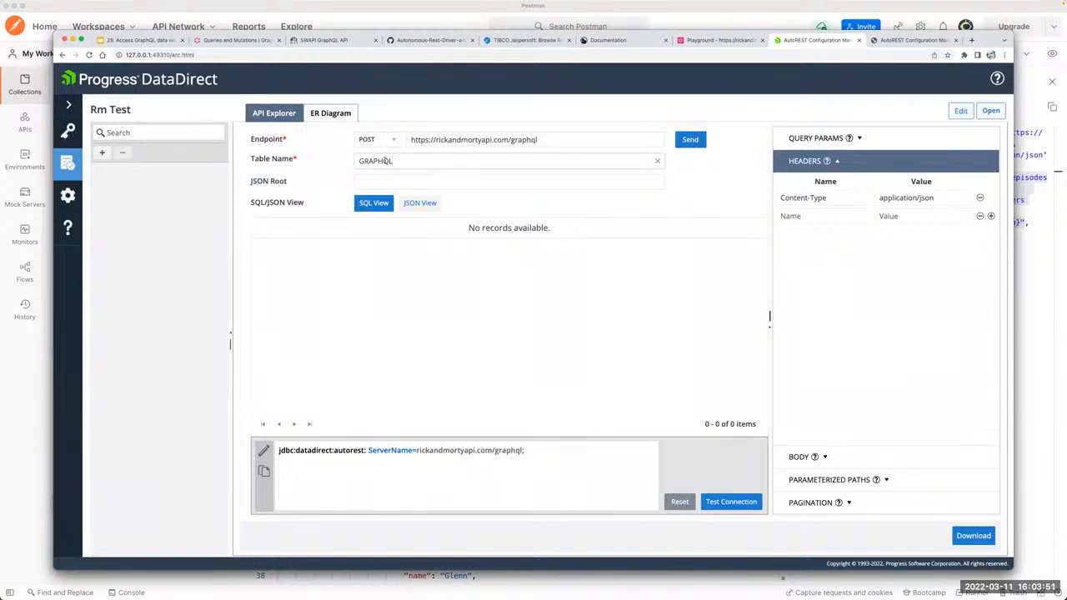
pyautogui.click(693, 140)
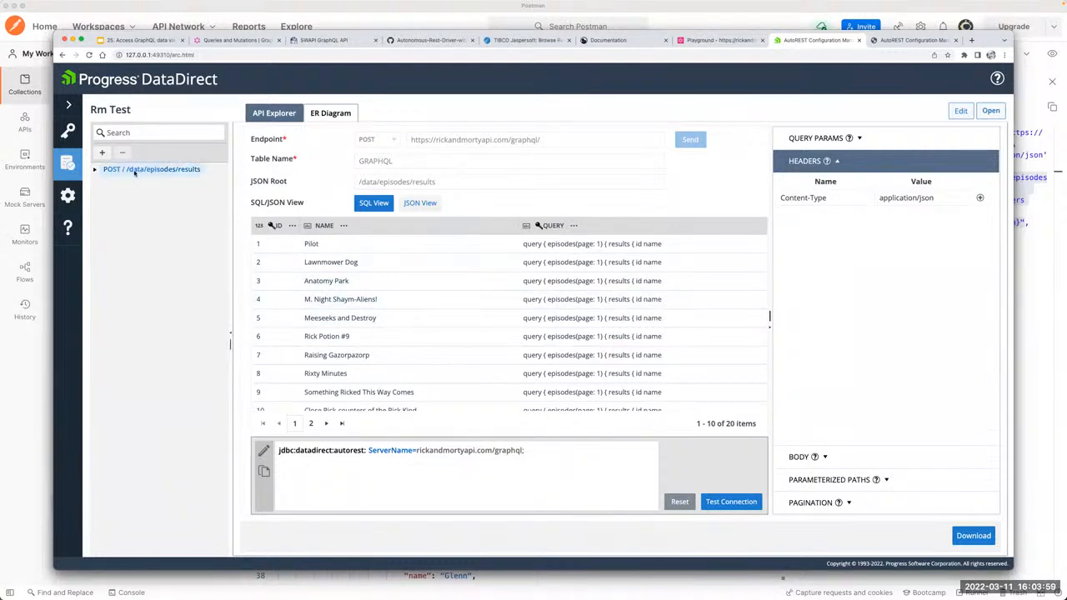
# Step: Expand the POST / /data/episodes/results entry and examine the records and columns of the CHARACTERS table
pyautogui.click(94, 171)
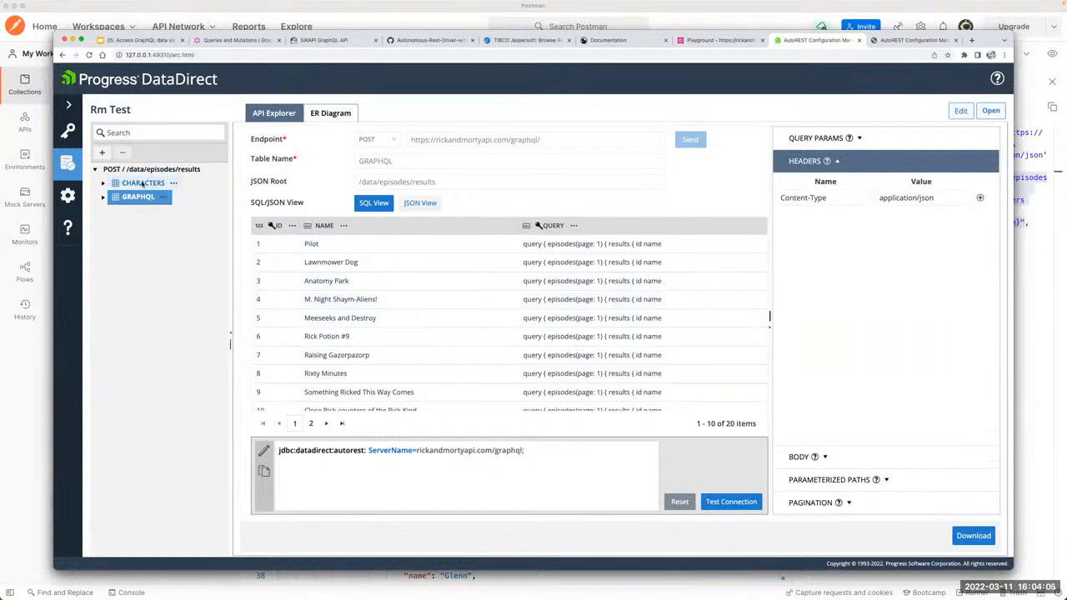
pyautogui.click(140, 183)
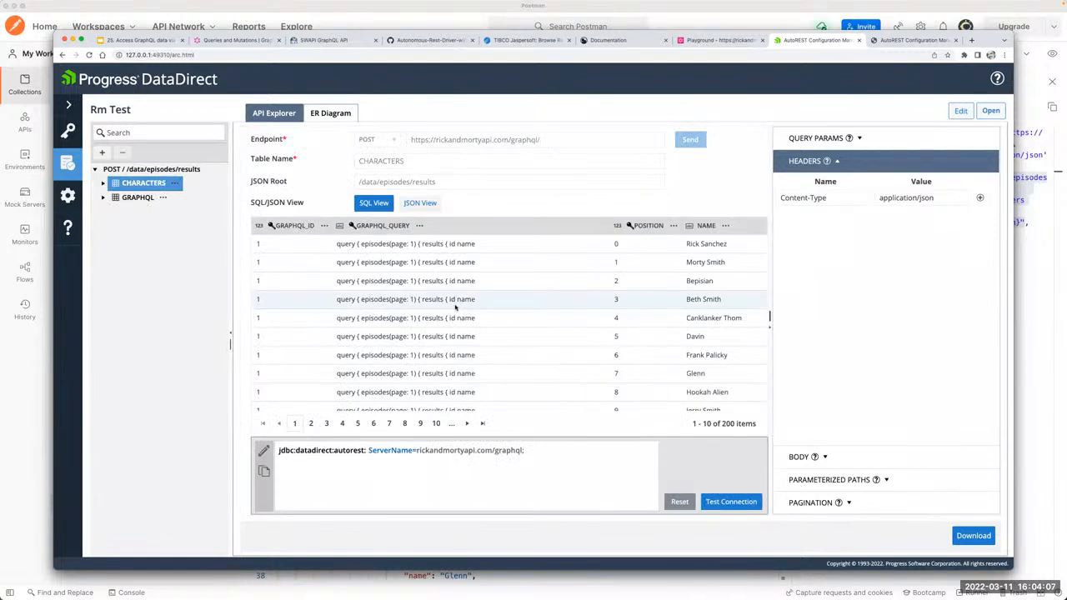
pyautogui.scroll(-1, 570, 306)
pyautogui.hscroll(3, 567, 316)
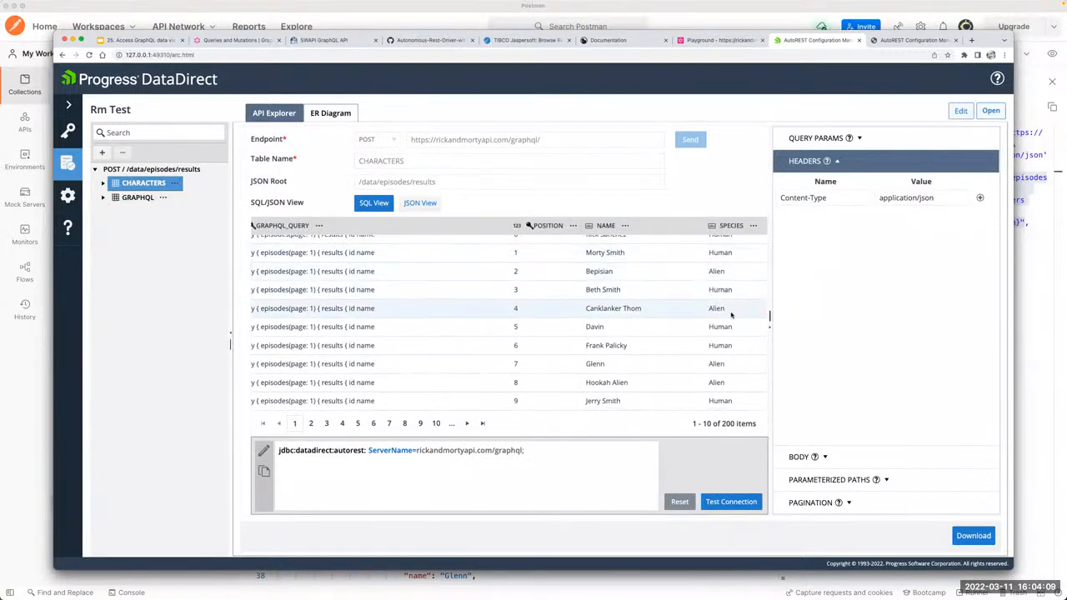
pyautogui.hscroll(-3, 543, 327)
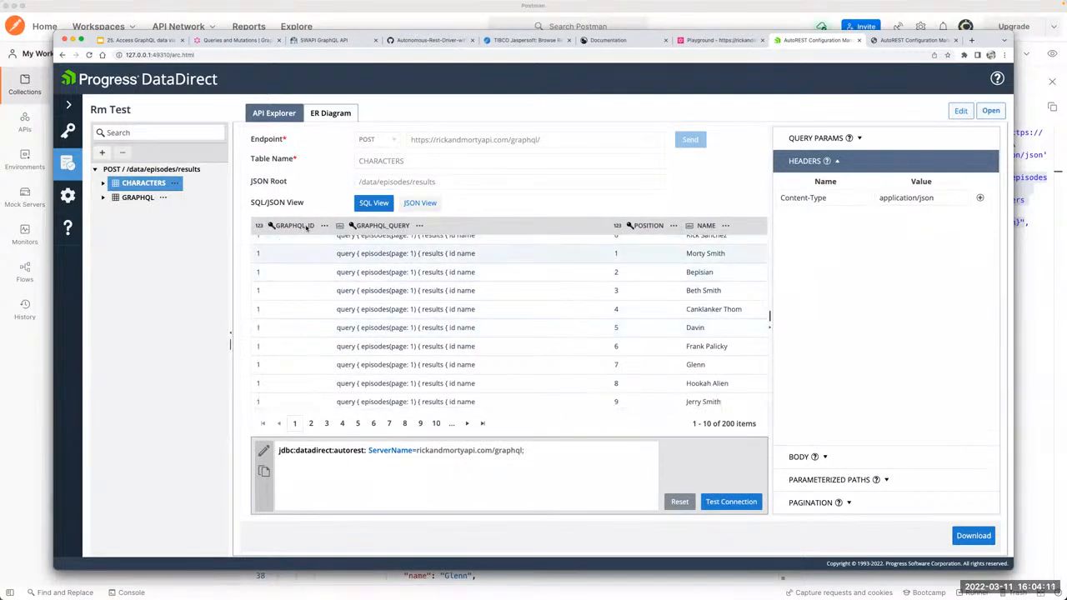
pyautogui.scroll(1, 299, 275)
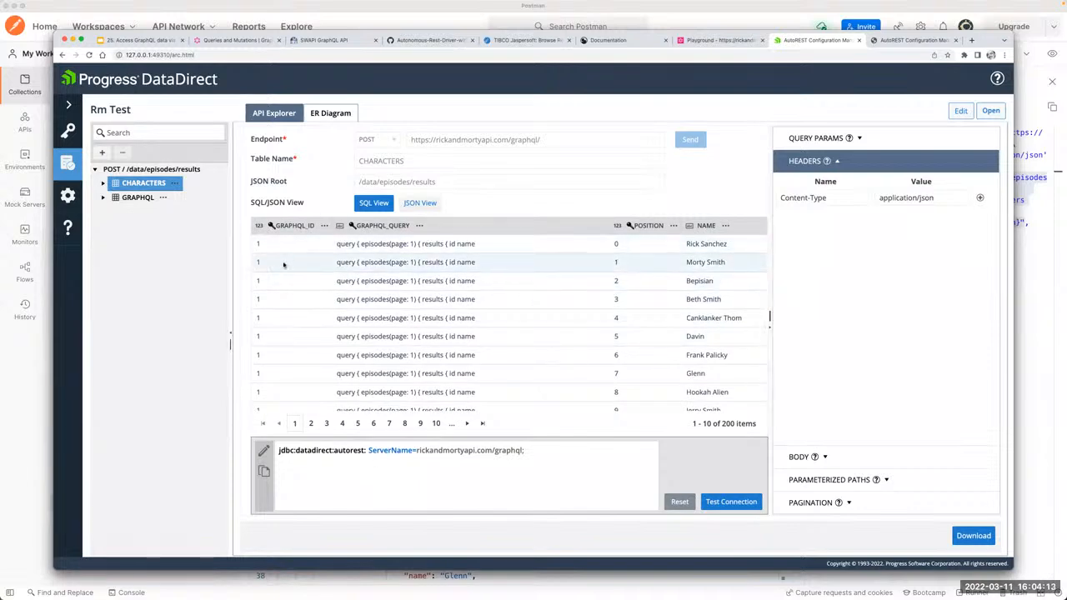
# Step: Rename the GRAPHQL table as EPISODES
pyautogui.click(138, 197)
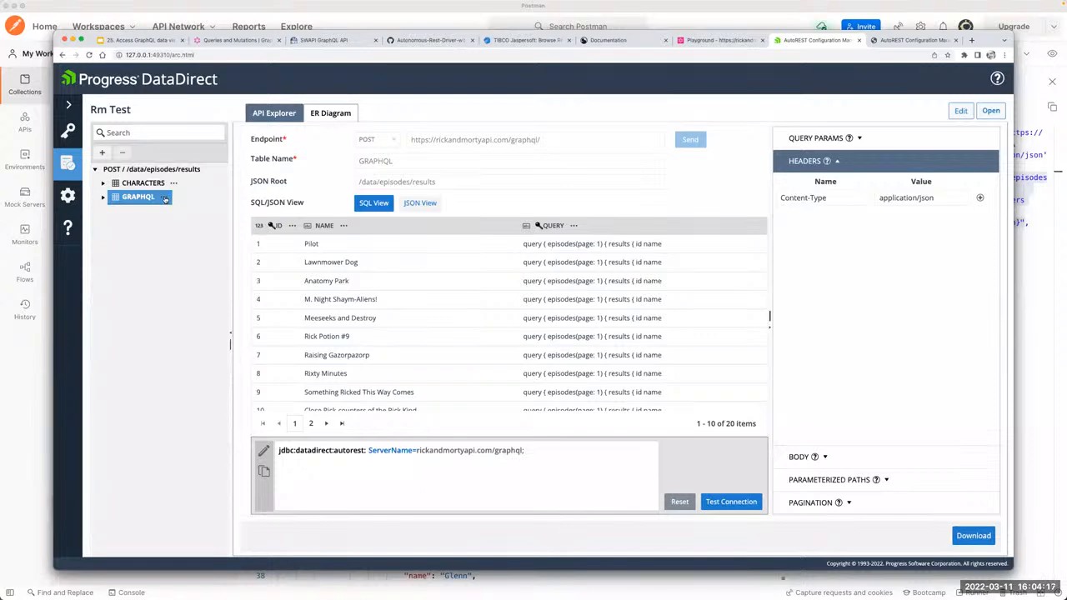
pyautogui.click(165, 198)
pyautogui.click(180, 206)
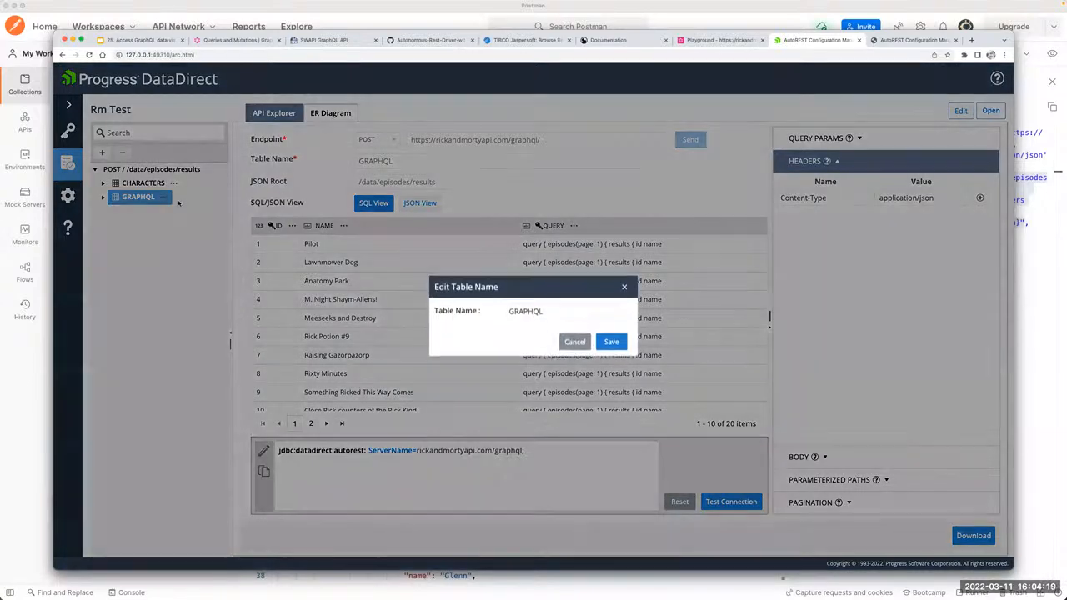
pyautogui.doubleClick(542, 312)
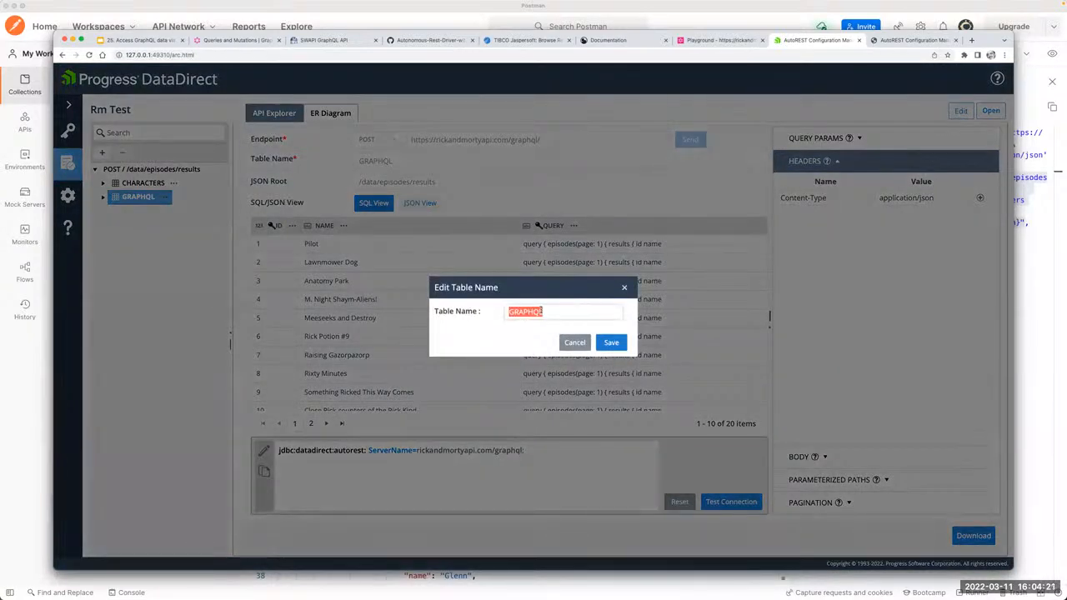
pyautogui.write('EPISODES')
pyautogui.click(617, 343)
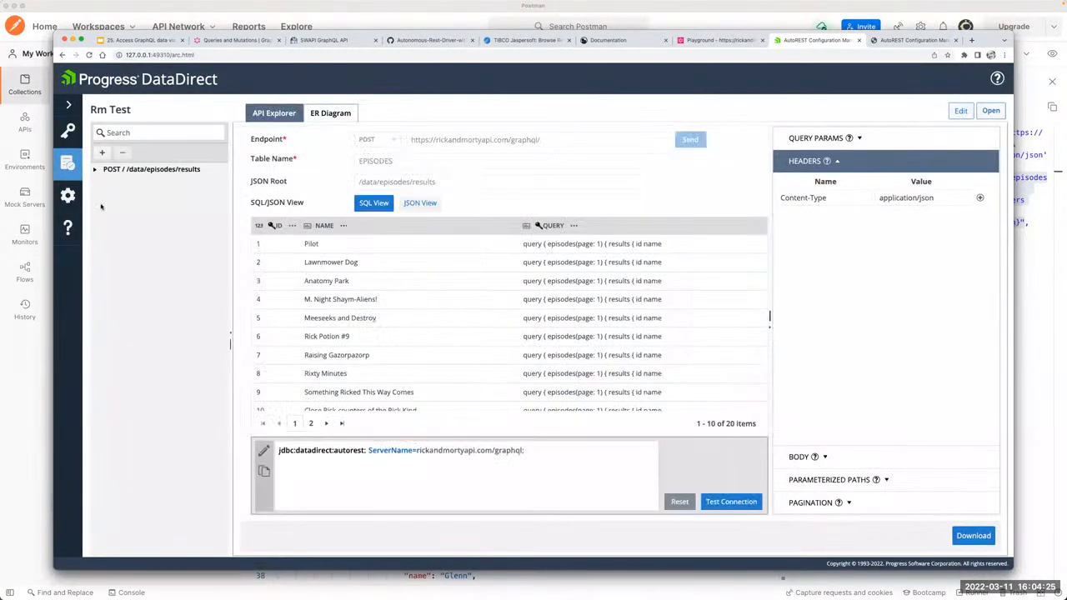
# Step: Expand the POST / /data/episodes/results entry again and compare the records of the EPISODES and CHARACTERS tables
pyautogui.click(95, 169)
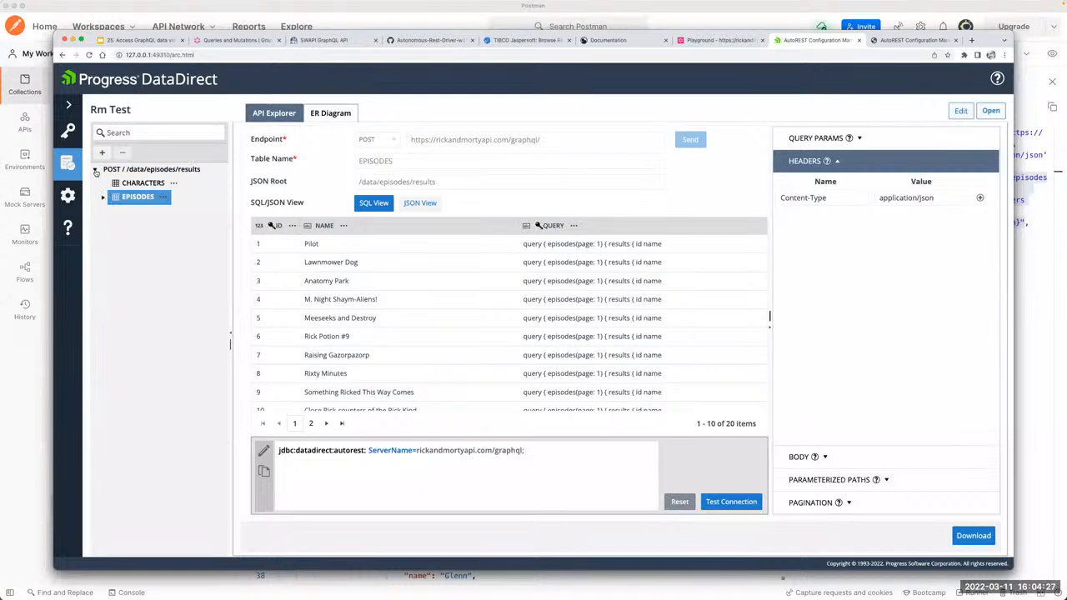
pyautogui.click(142, 185)
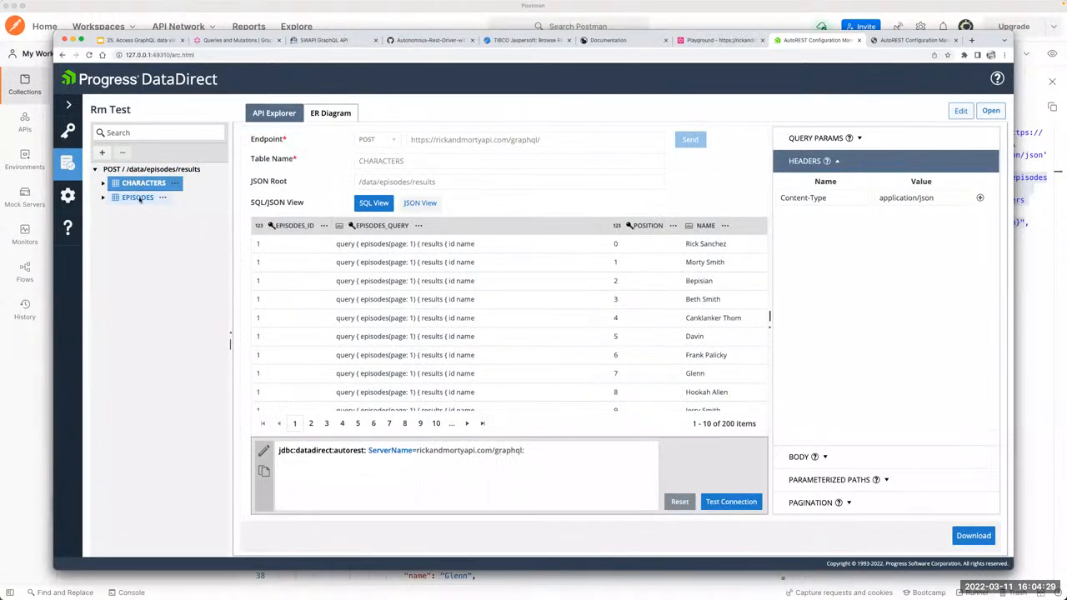
pyautogui.click(138, 198)
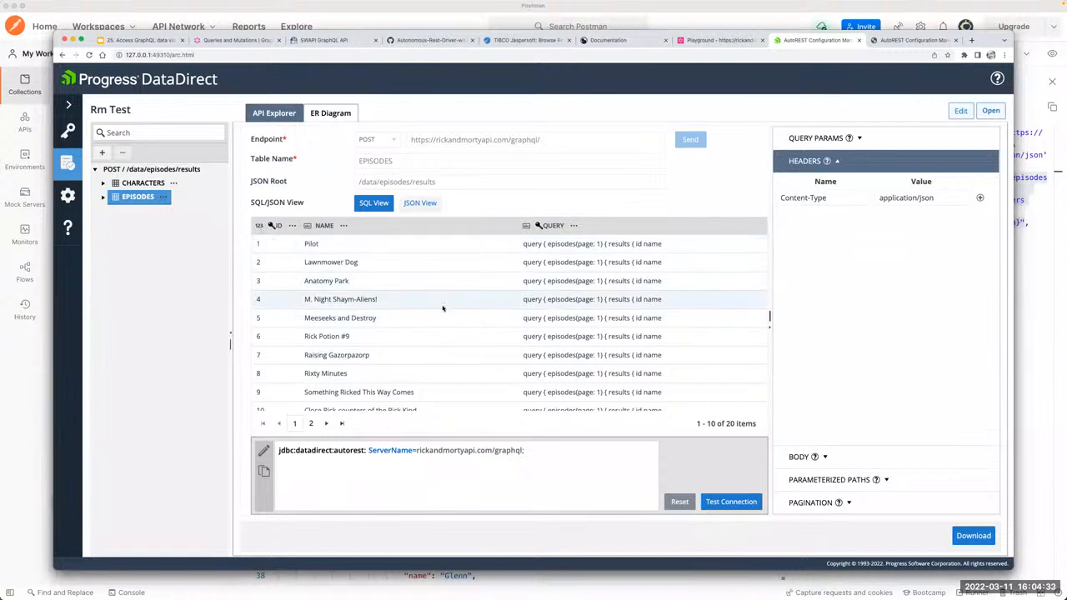
pyautogui.click(143, 183)
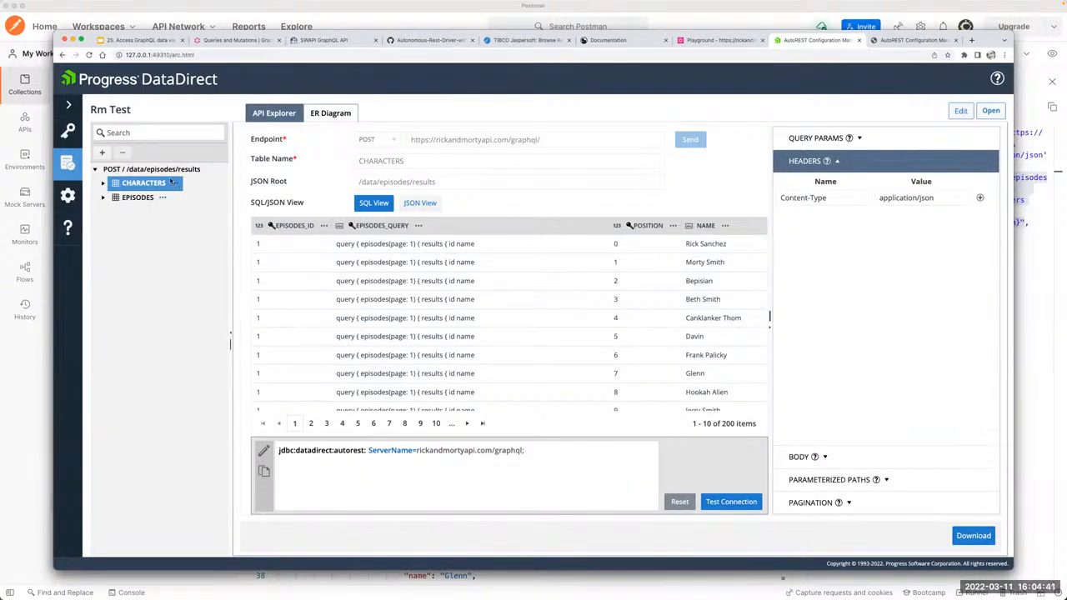
# Step: Review the request headers and JSON body of the EPISODES table
pyautogui.click(135, 201)
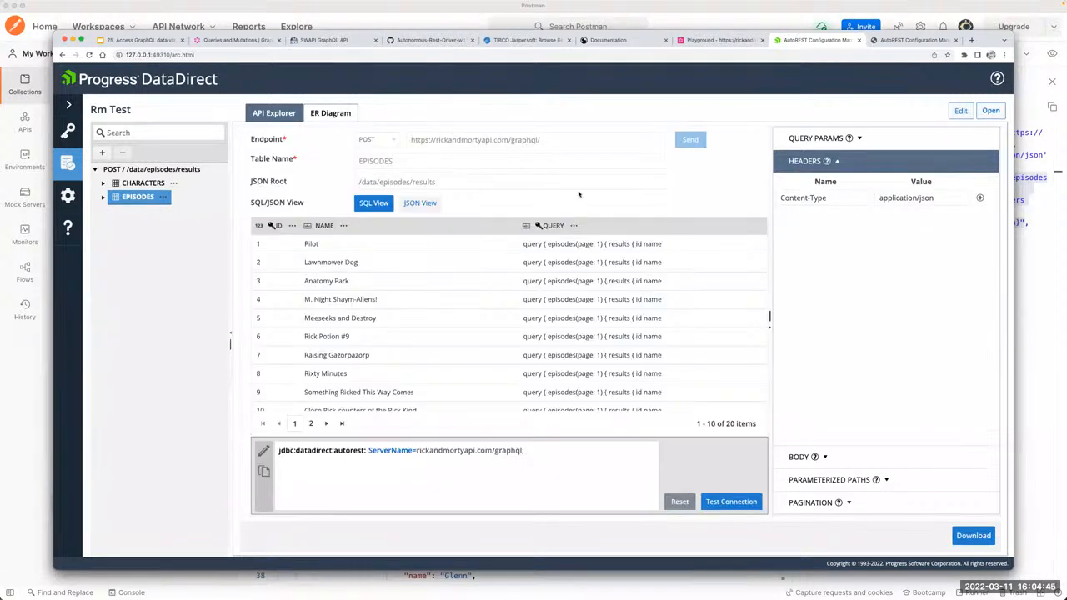
pyautogui.click(824, 197)
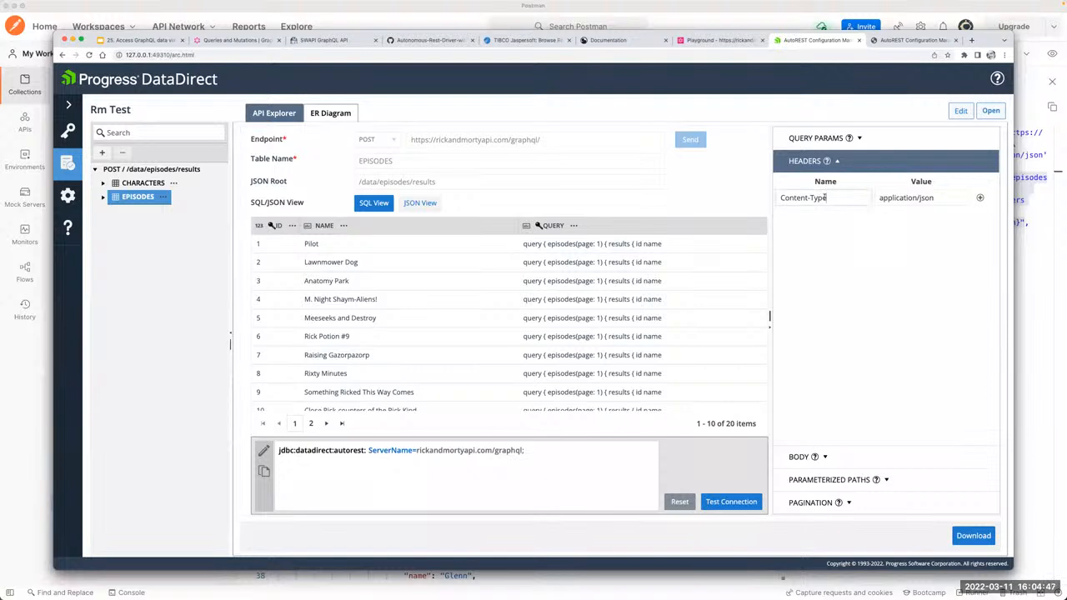
pyautogui.click(845, 458)
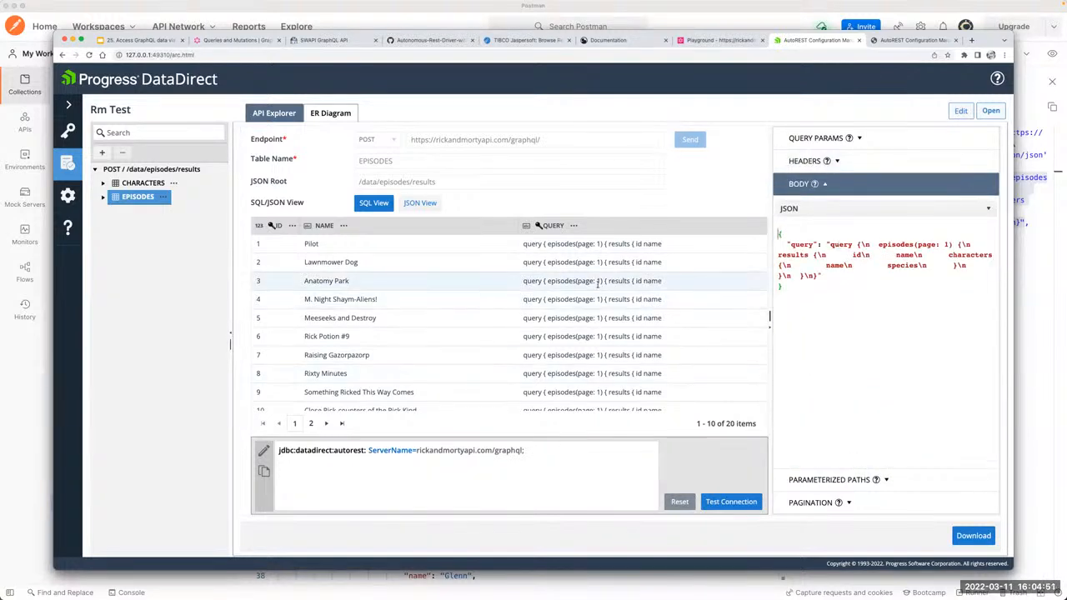
# Step: Download the recipe, then open RM test.rest in the text editor for review and close it
pyautogui.click(973, 538)
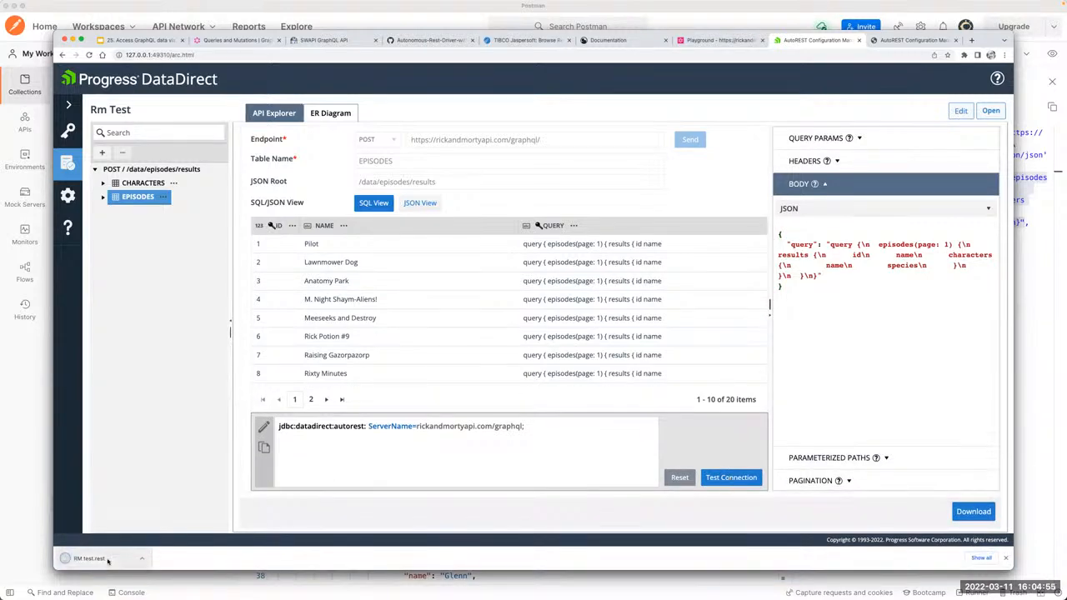
pyautogui.click(108, 561)
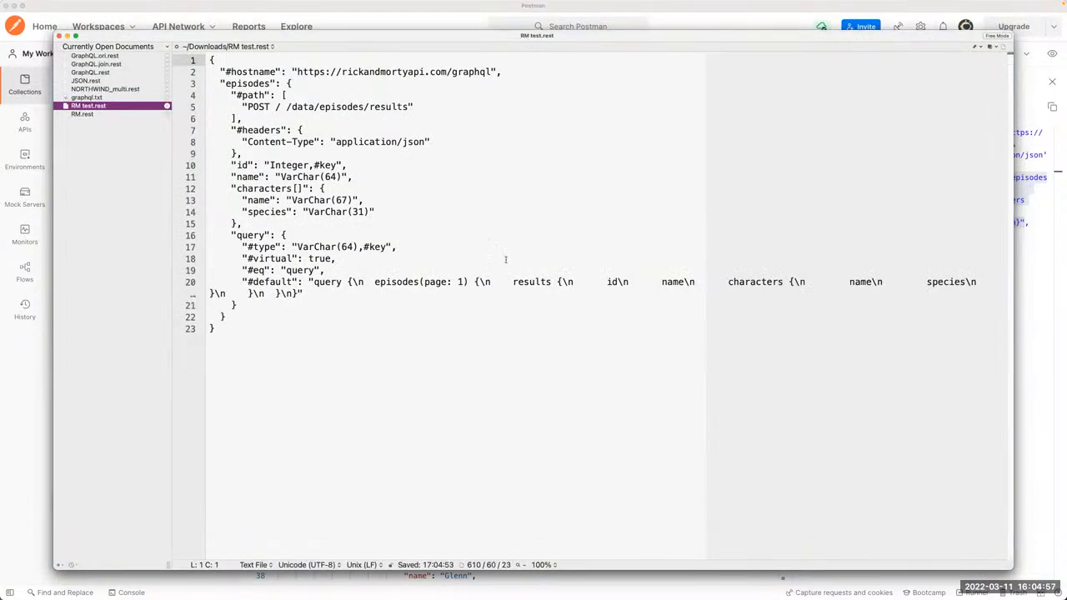
pyautogui.click(348, 396)
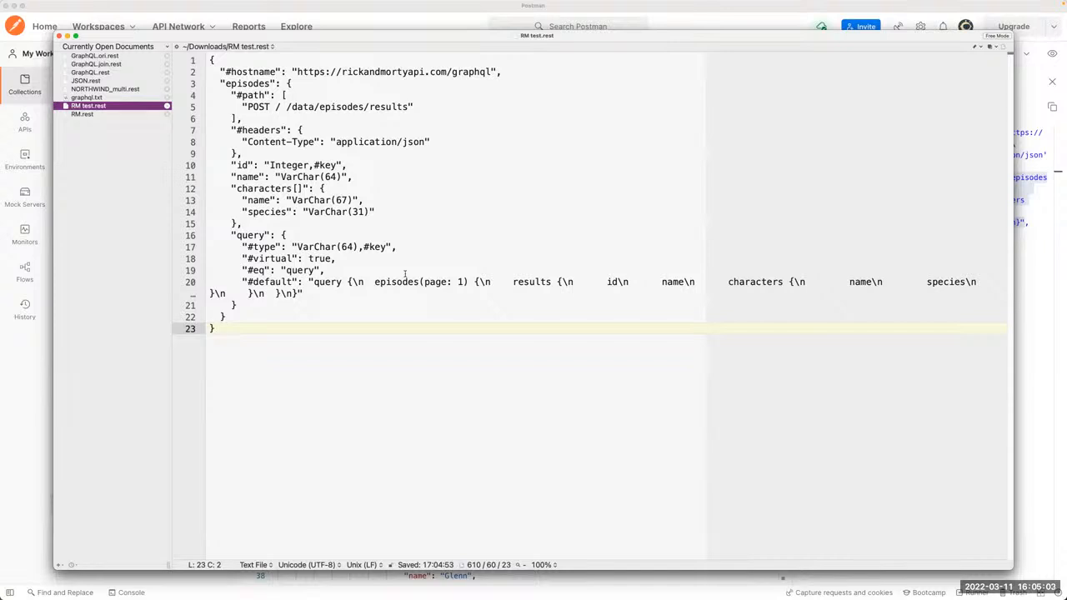
pyautogui.press('super+w')
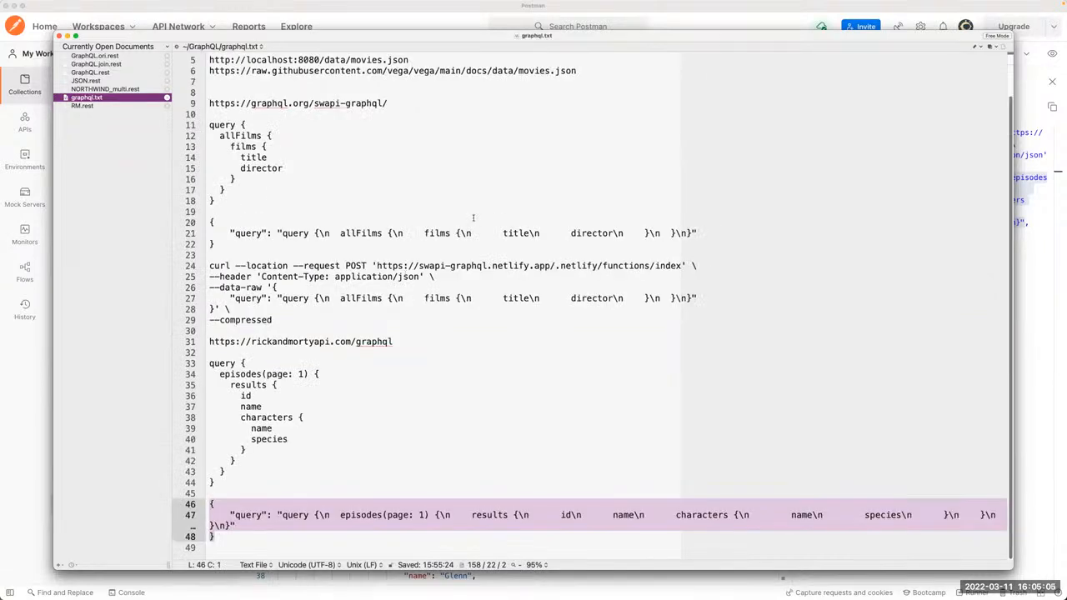
# Step: Switch to iTerm and rerun docker cp ~/Downloads/RM.rest jrs-jasperserver-webapp-1:/home/jasperserver/GraphQL
pyautogui.press('super+Tab')
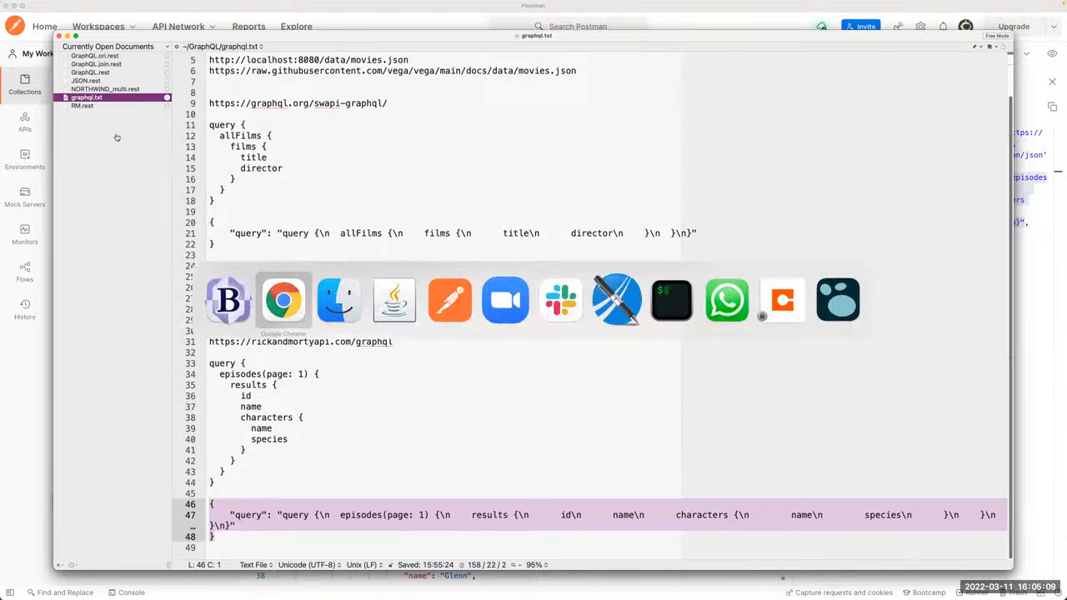
pyautogui.press('Tab')
pyautogui.press('Tab')
pyautogui.press('Tab')
pyautogui.press('Tab')
pyautogui.press('Tab')
pyautogui.press('Tab')
pyautogui.press('Tab')
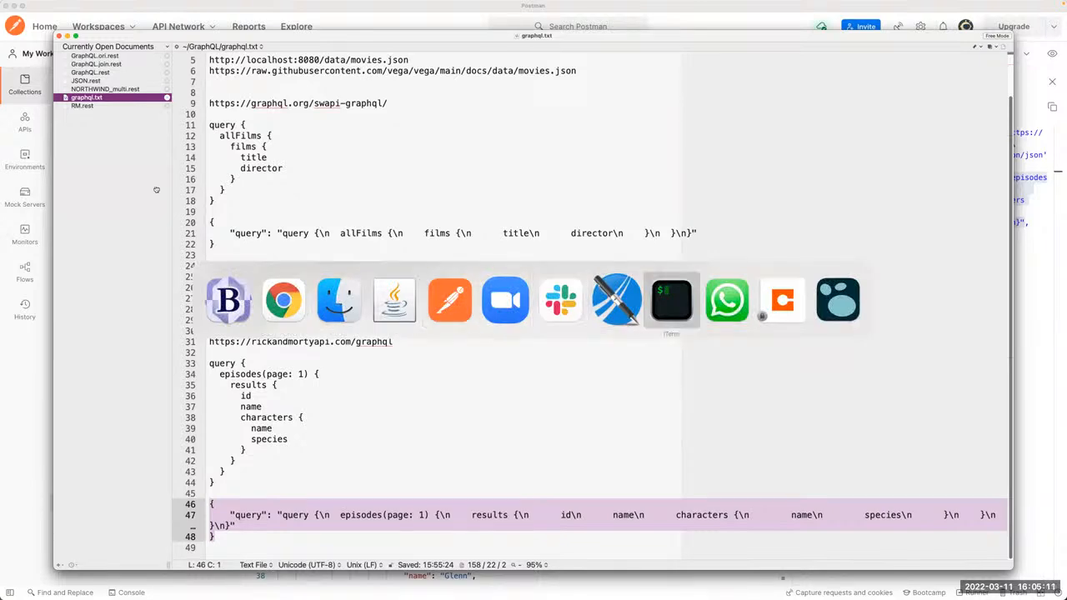
pyautogui.press('Return')
pyautogui.press('Return')
pyautogui.press('Up')
pyautogui.press('Up')
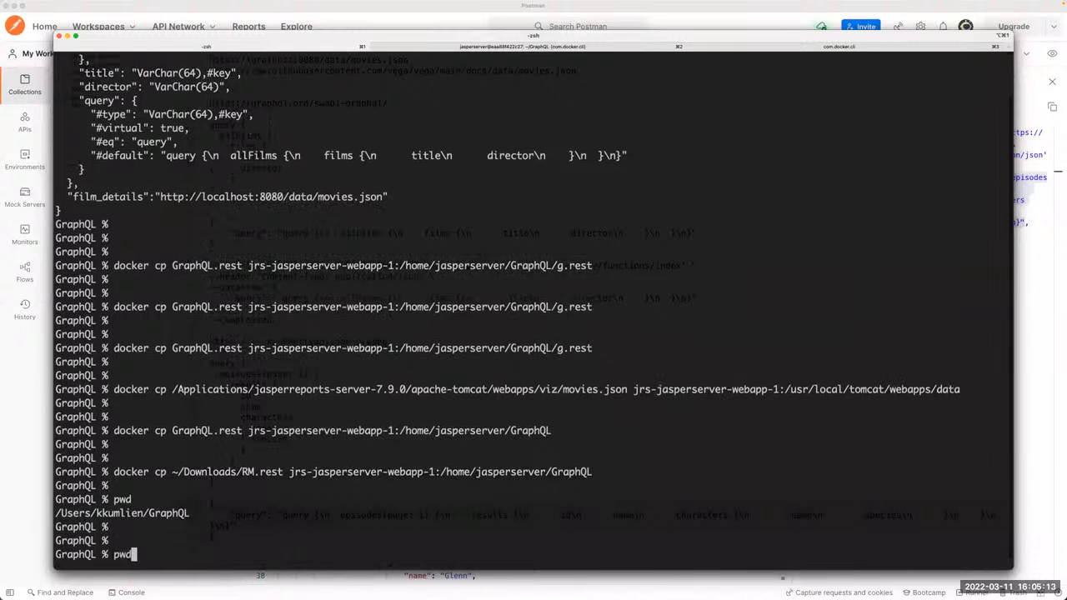
pyautogui.doubleClick(225, 553)
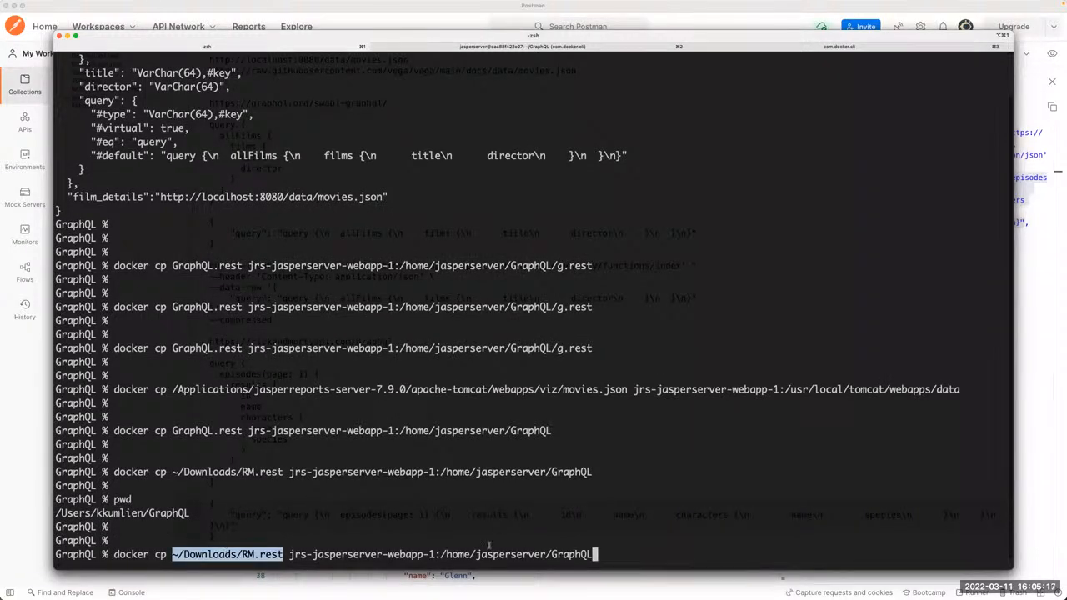
pyautogui.click(300, 555)
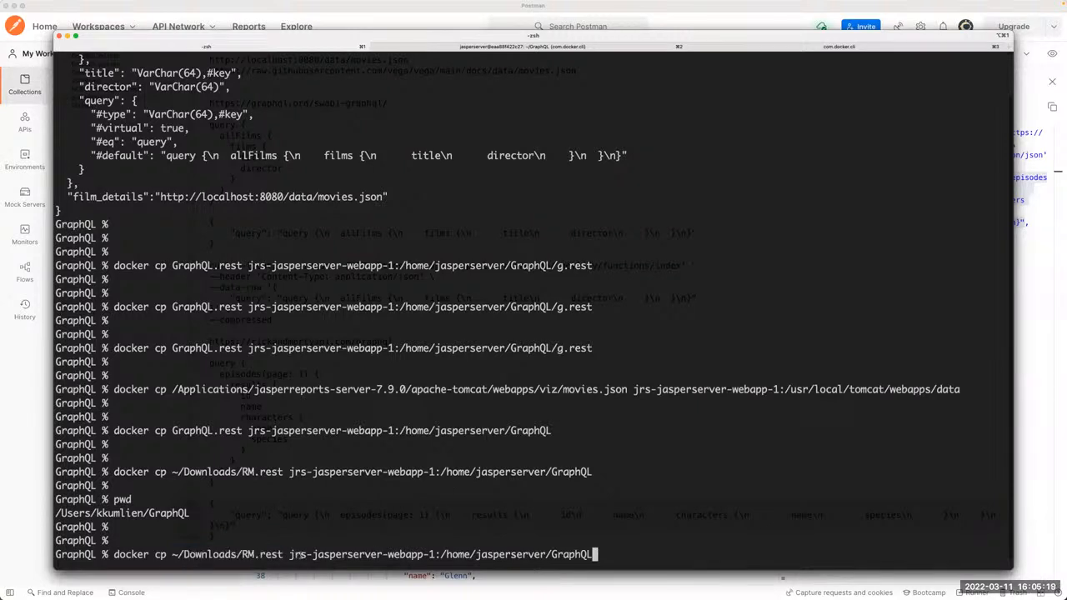
pyautogui.moveTo(299, 555); pyautogui.dragTo(582, 550)
pyautogui.click(582, 549)
pyautogui.press('Return')
pyautogui.press('Return')
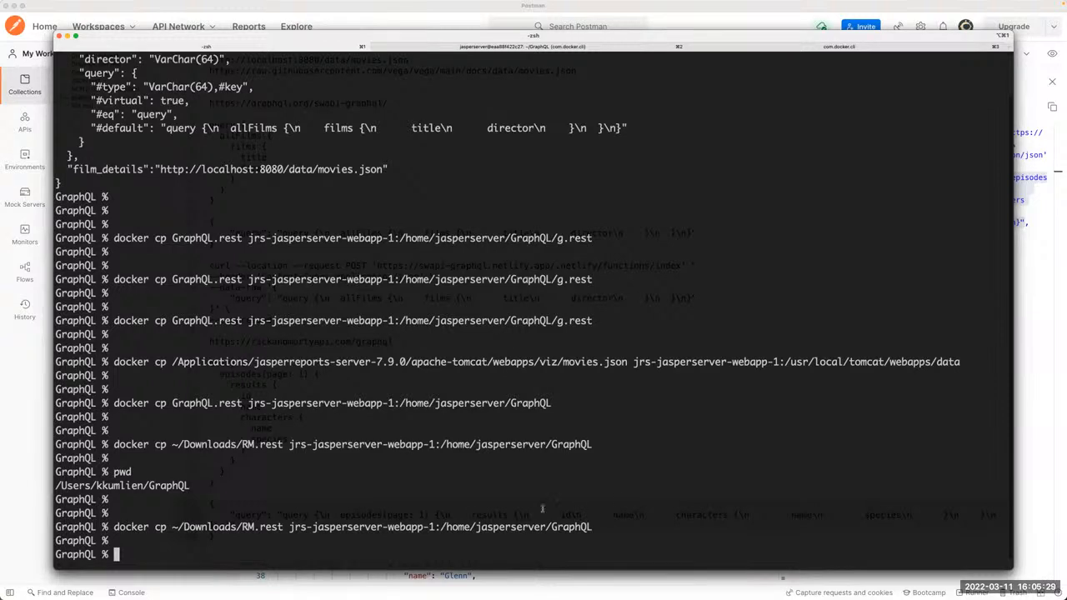
# Step: Highlight the container destination path /home/jasperserver/GraphQL in the executed docker cp command
pyautogui.moveTo(440, 527); pyautogui.dragTo(595, 525)
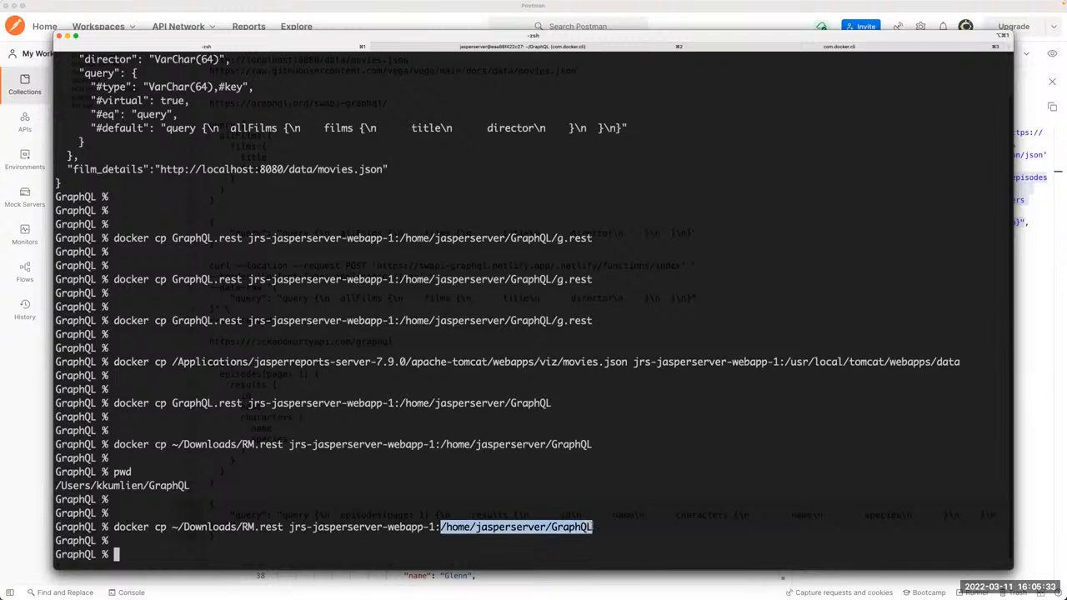
pyautogui.click(588, 526)
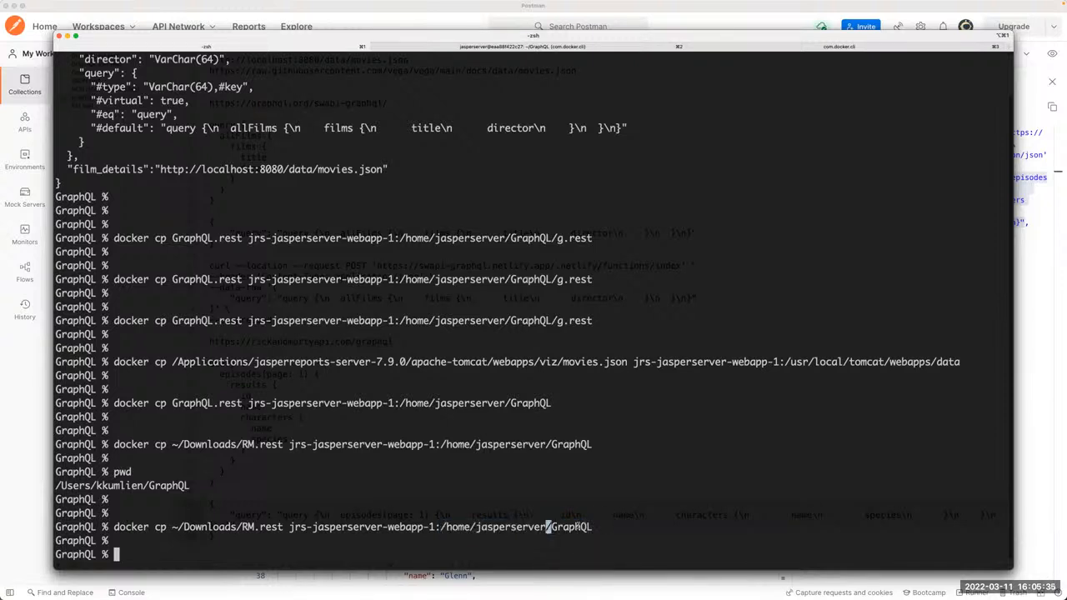
pyautogui.moveTo(440, 527); pyautogui.dragTo(593, 527)
pyautogui.click(593, 526)
# Step: Switch to the JasperReports Server repository in Chrome and open the RM DS data source for editing
pyautogui.press('super+Tab')
pyautogui.press('super+Tab')
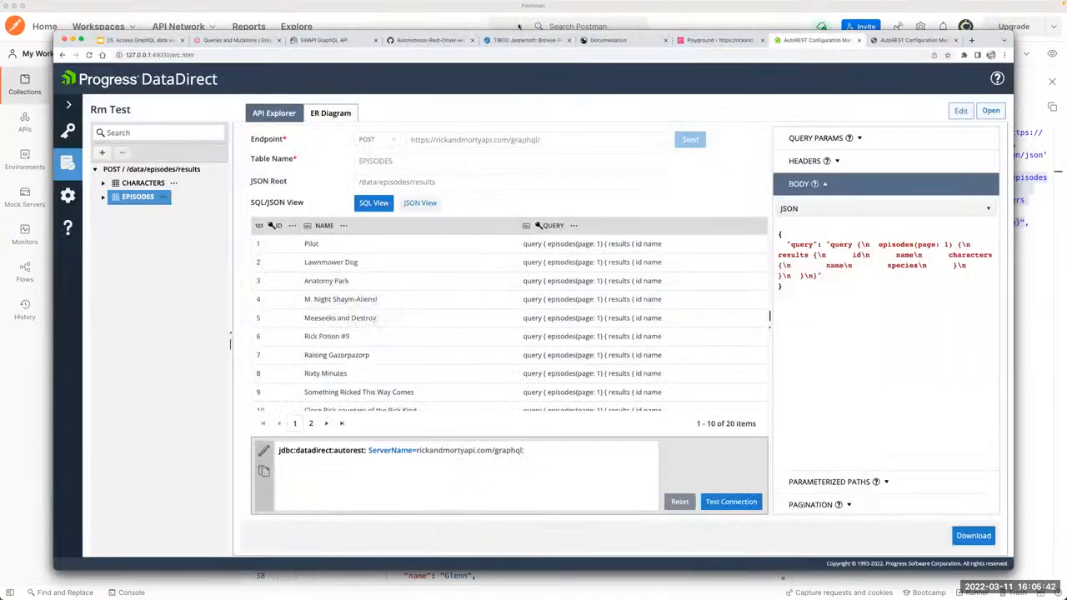
pyautogui.click(523, 40)
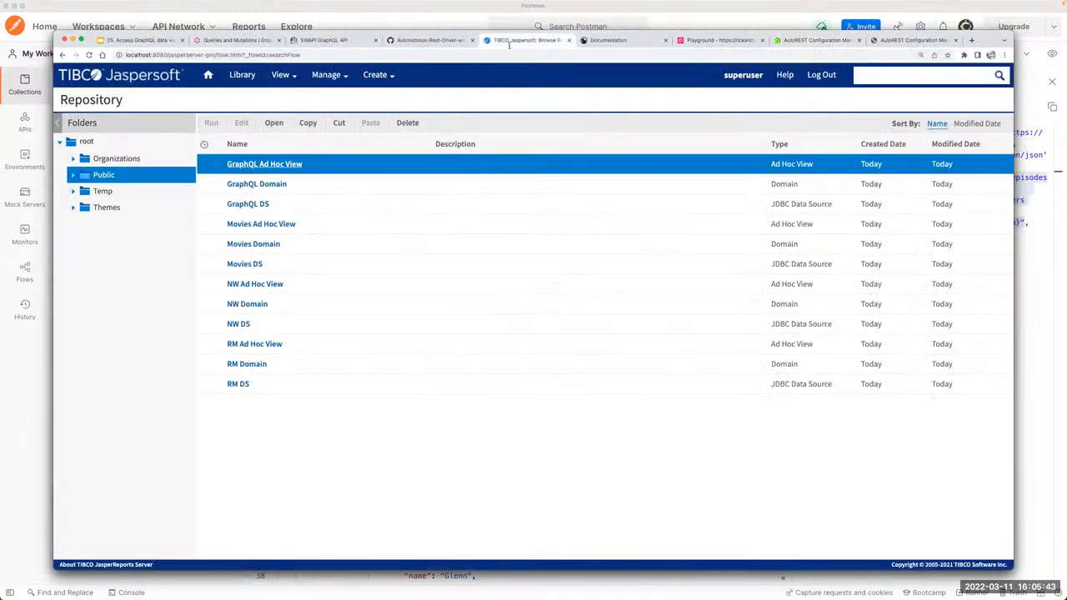
pyautogui.click(276, 383)
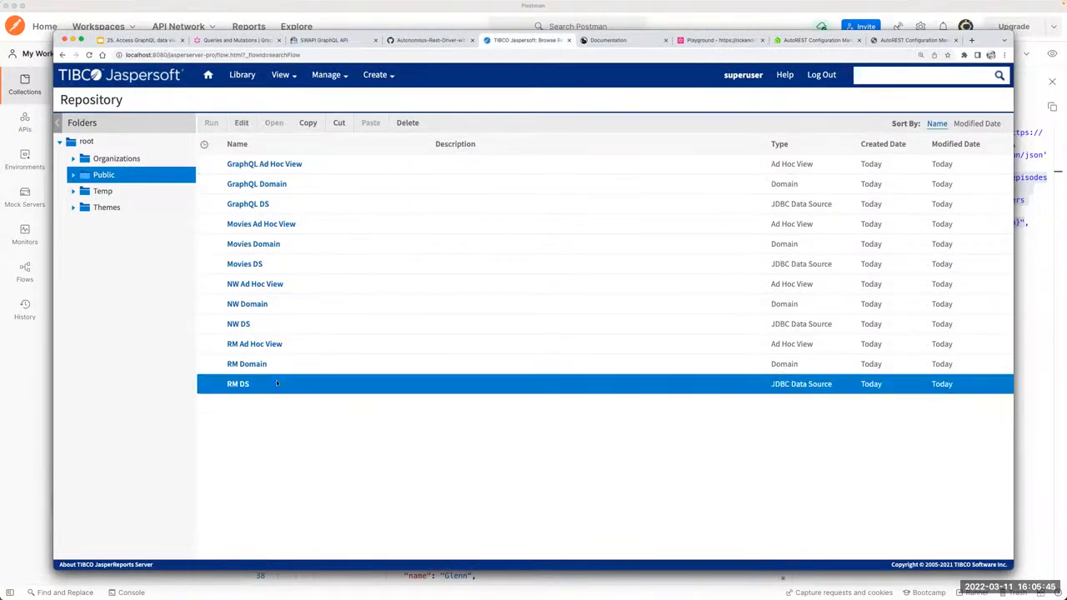
pyautogui.click(240, 123)
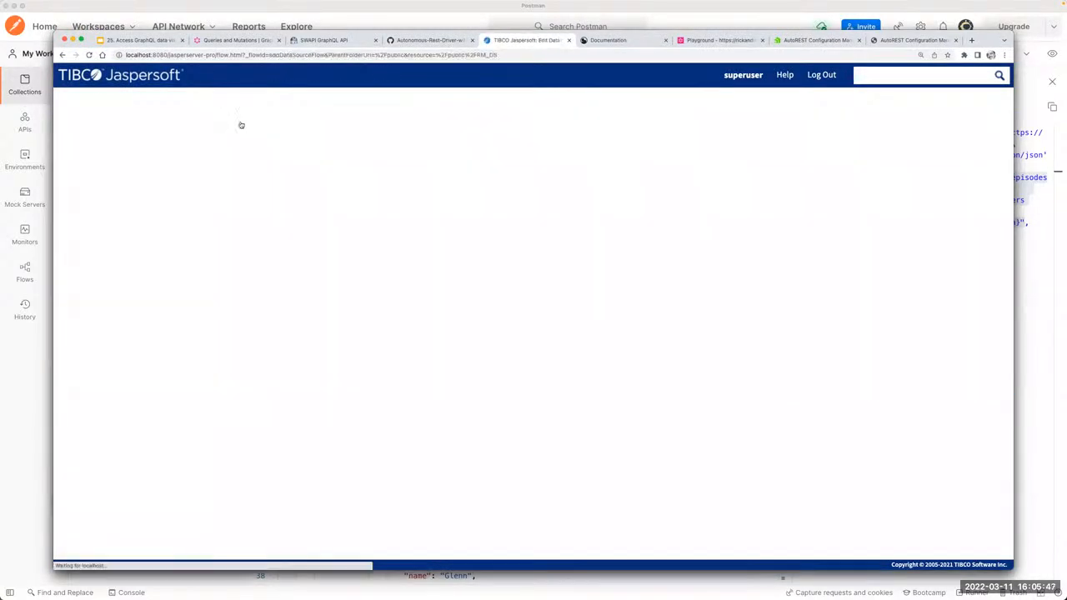
# Step: Highlight the Config path to the RM.rest file in the data source URL and leave the editor without saving
pyautogui.click(296, 336)
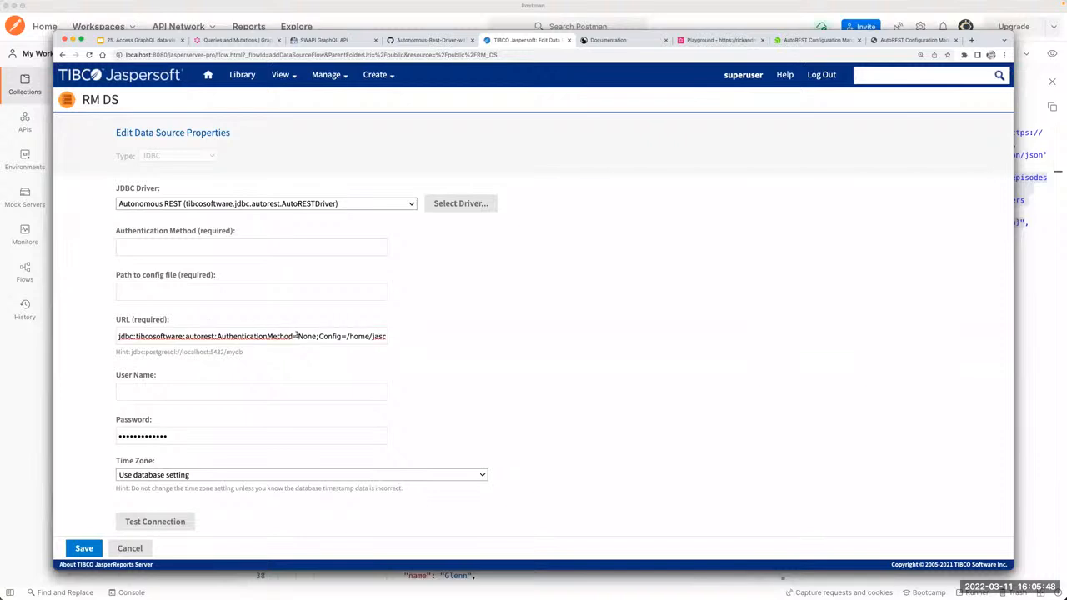
pyautogui.click(346, 336)
pyautogui.press('shift+super+Right')
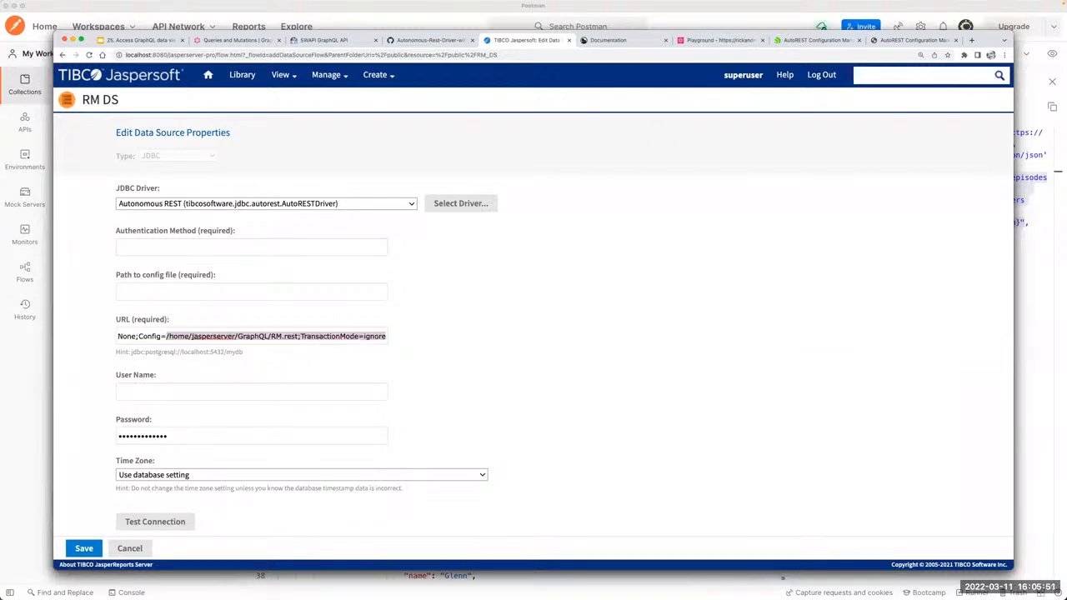
pyautogui.moveTo(166, 336); pyautogui.dragTo(284, 335)
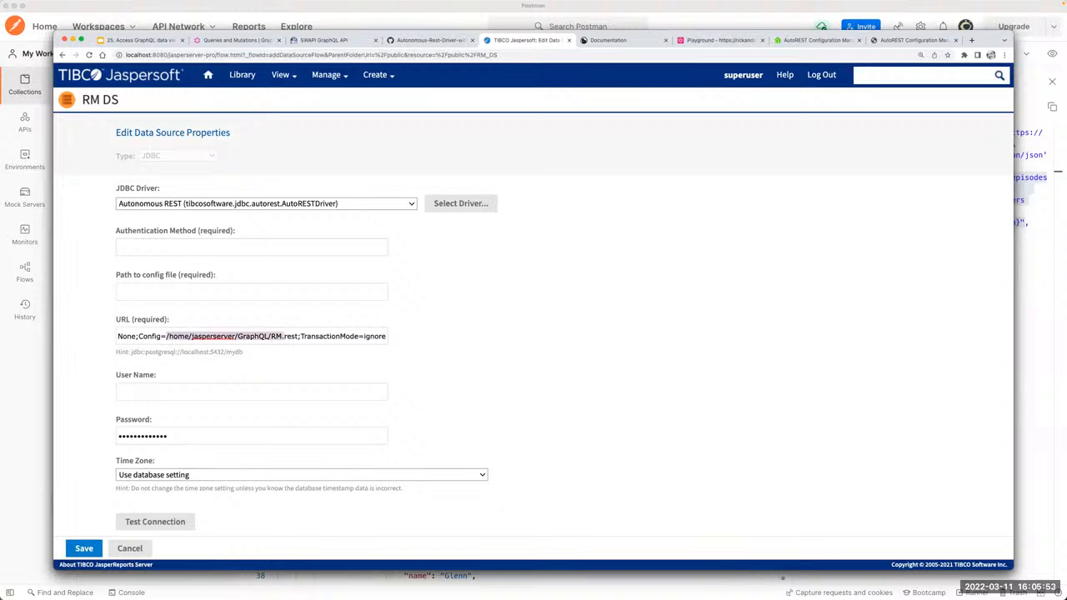
pyautogui.click(542, 368)
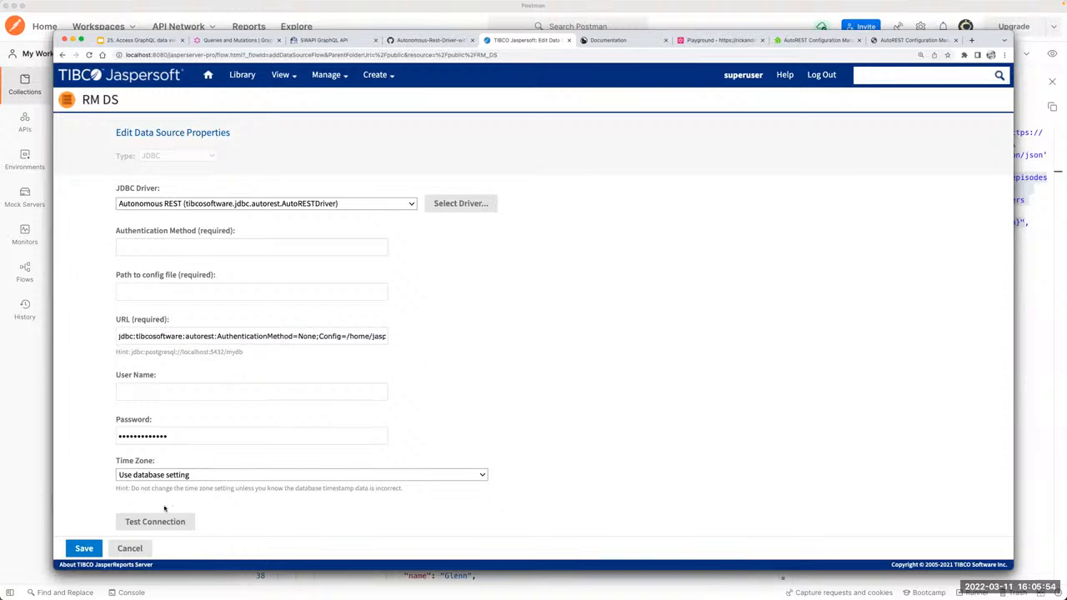
pyautogui.click(130, 549)
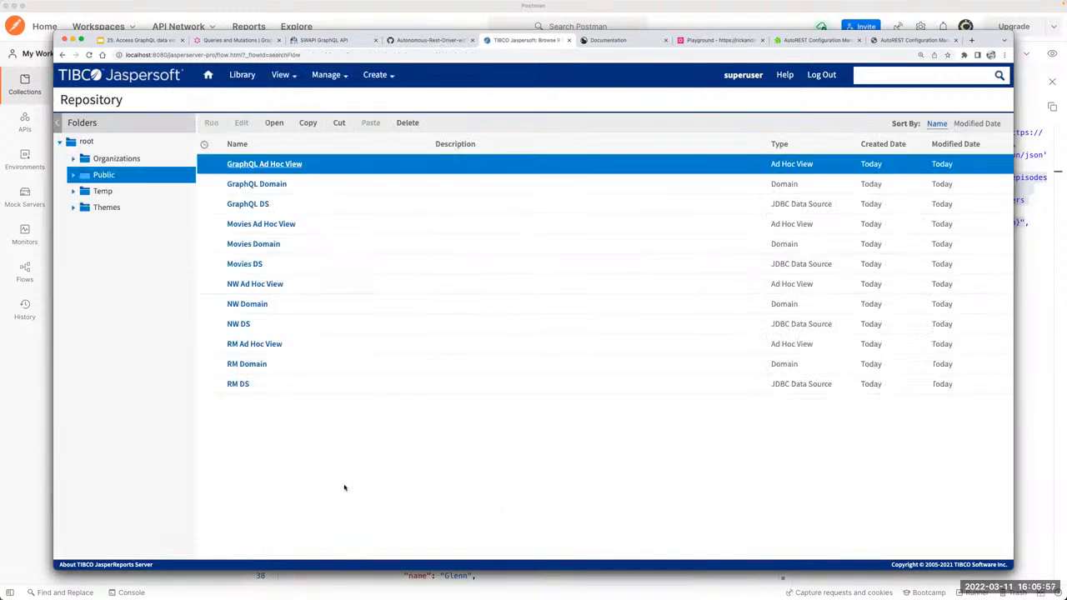
# Step: Switch to Jaspersoft Studio and rerun the Rick and Morty report preview with the RM DA data adapter
pyautogui.press('super+Tab')
pyautogui.press('super+Tab')
pyautogui.press('super+Tab')
pyautogui.press('super+Tab')
pyautogui.press('super+Tab')
pyautogui.press('super+Tab')
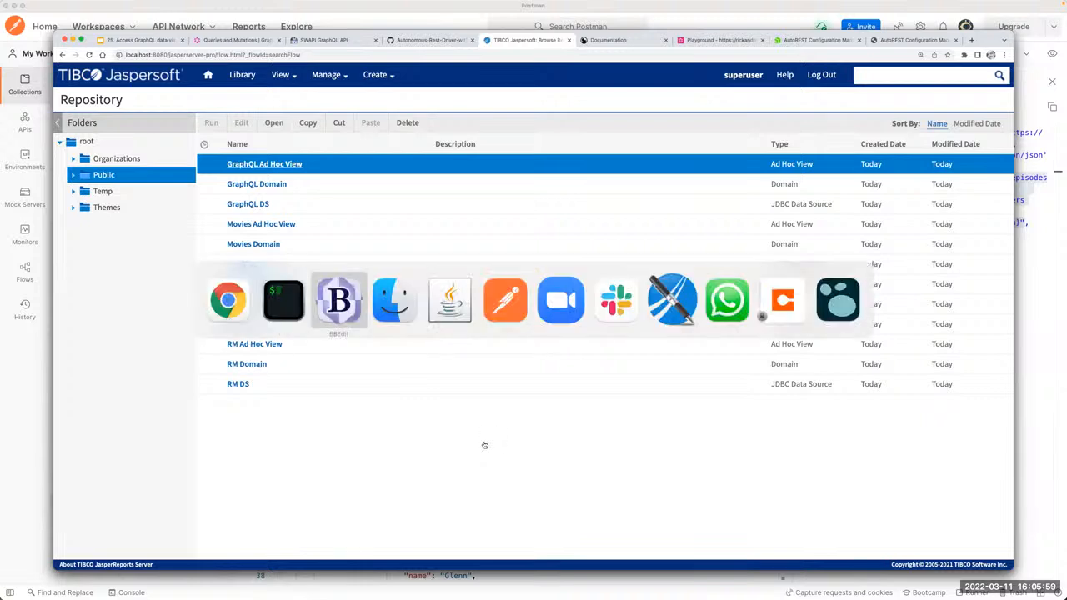
pyautogui.press('super+Tab')
pyautogui.press('super+Tab')
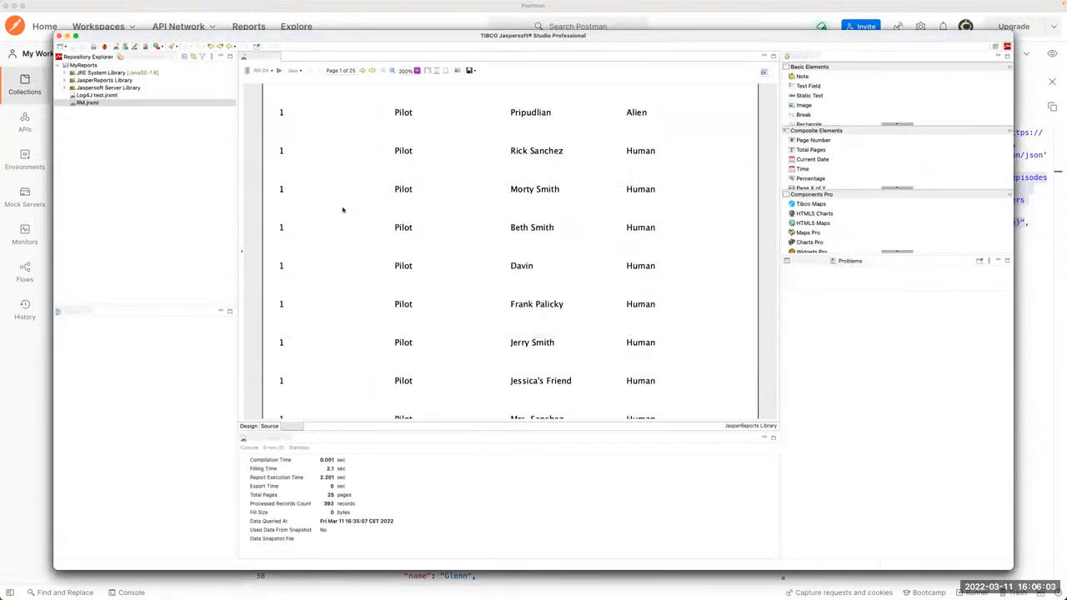
pyautogui.scroll(5, 341, 210)
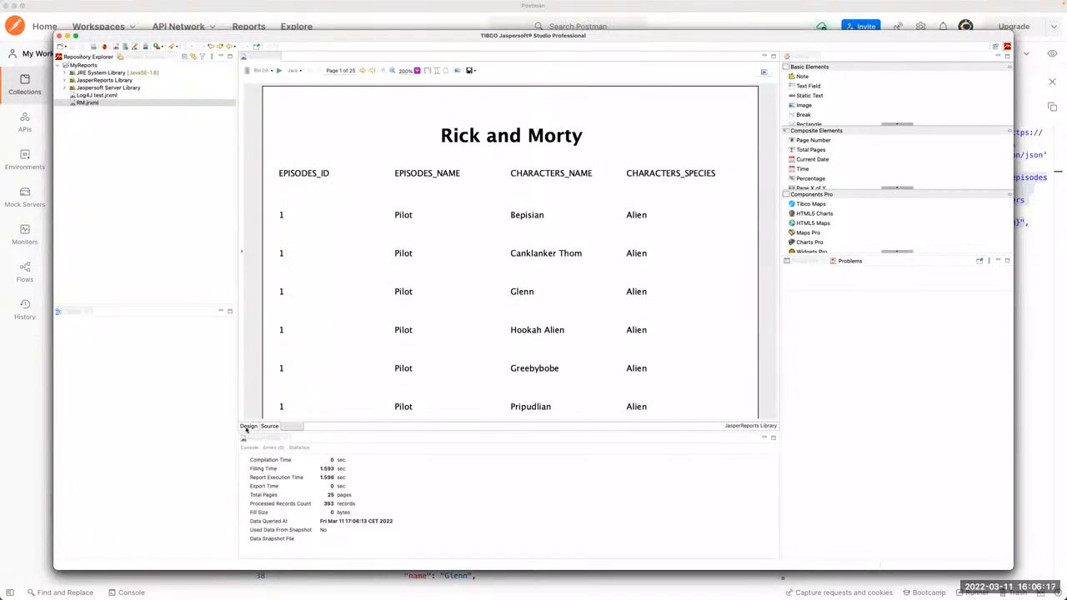
pyautogui.click(249, 425)
pyautogui.click(292, 426)
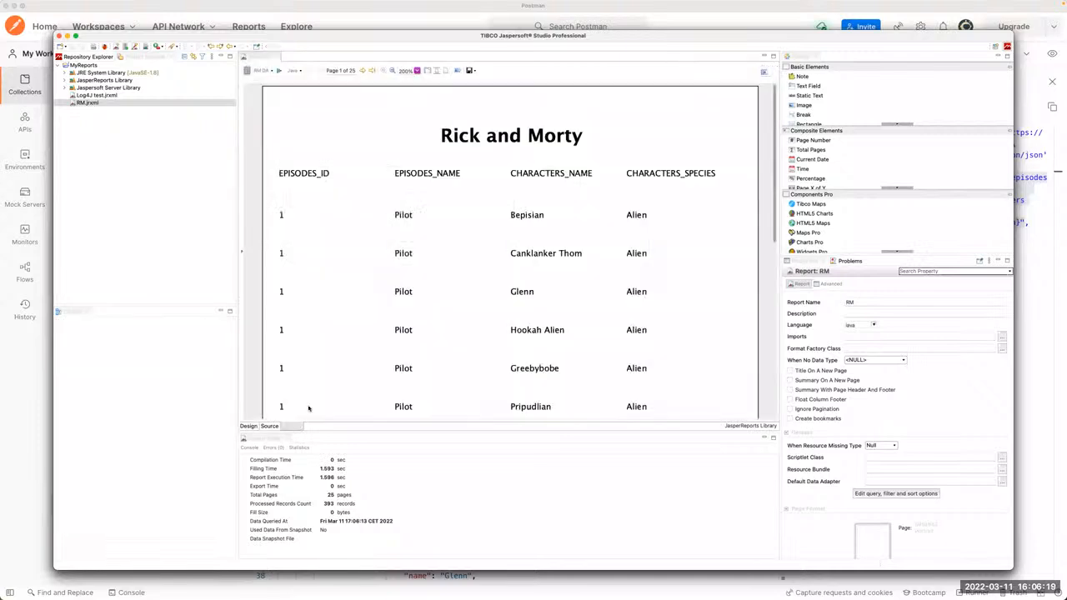
# Step: Browse pages 1 and 2 of the report preview to examine the episodes, characters and species
pyautogui.click(363, 71)
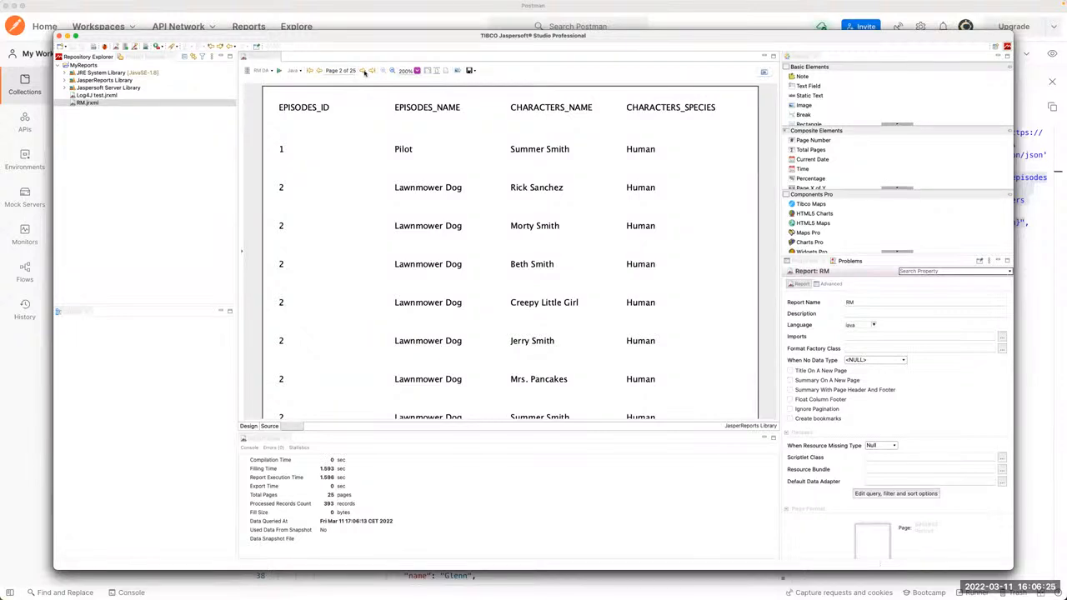
pyautogui.scroll(-5, 475, 234)
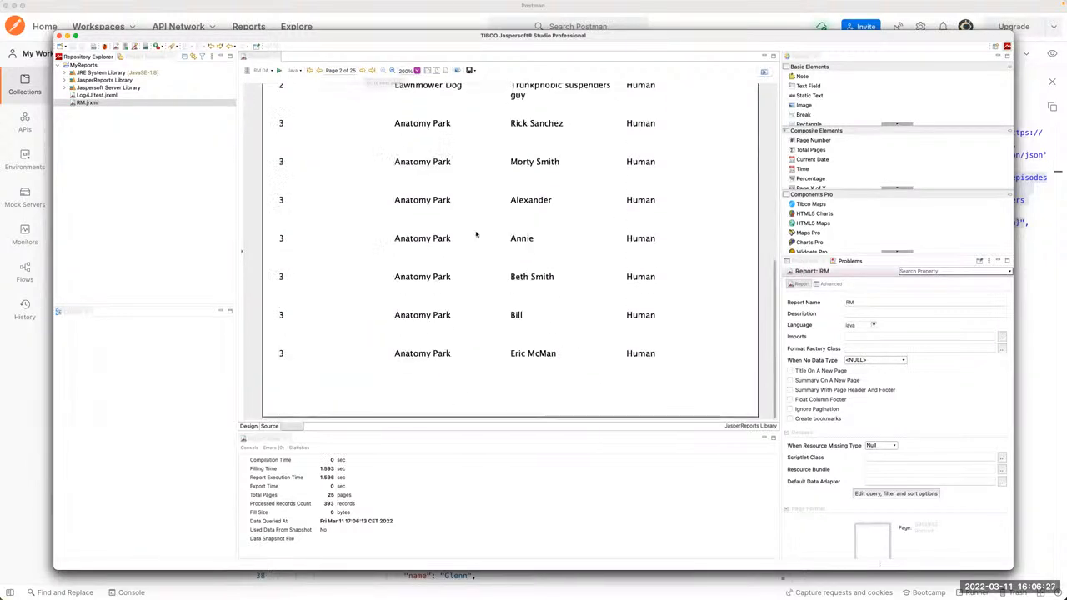
pyautogui.scroll(5, 475, 234)
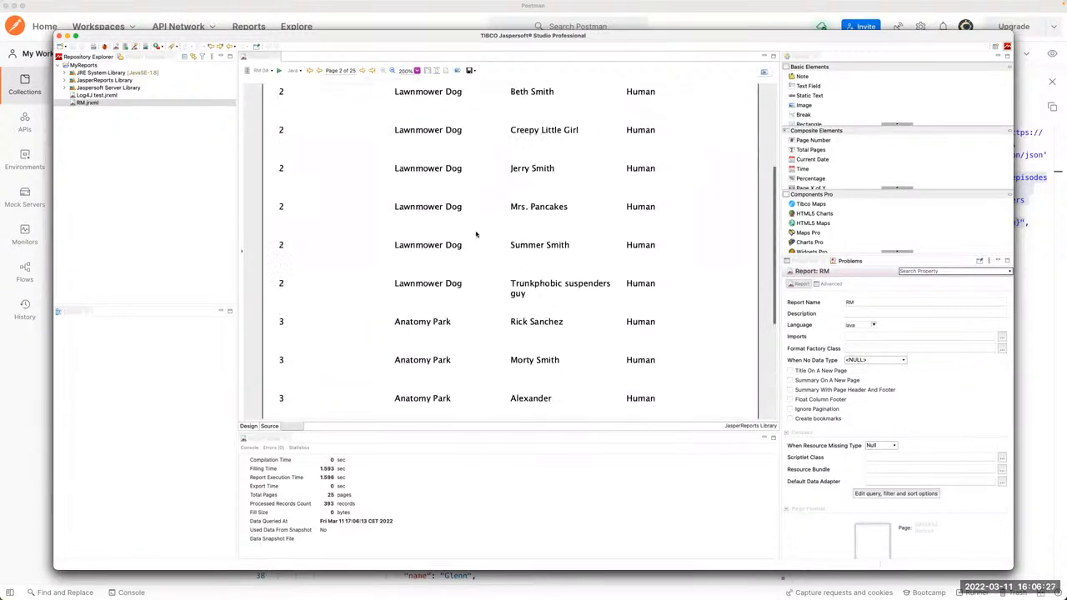
pyautogui.click(320, 71)
pyautogui.scroll(-5, 516, 267)
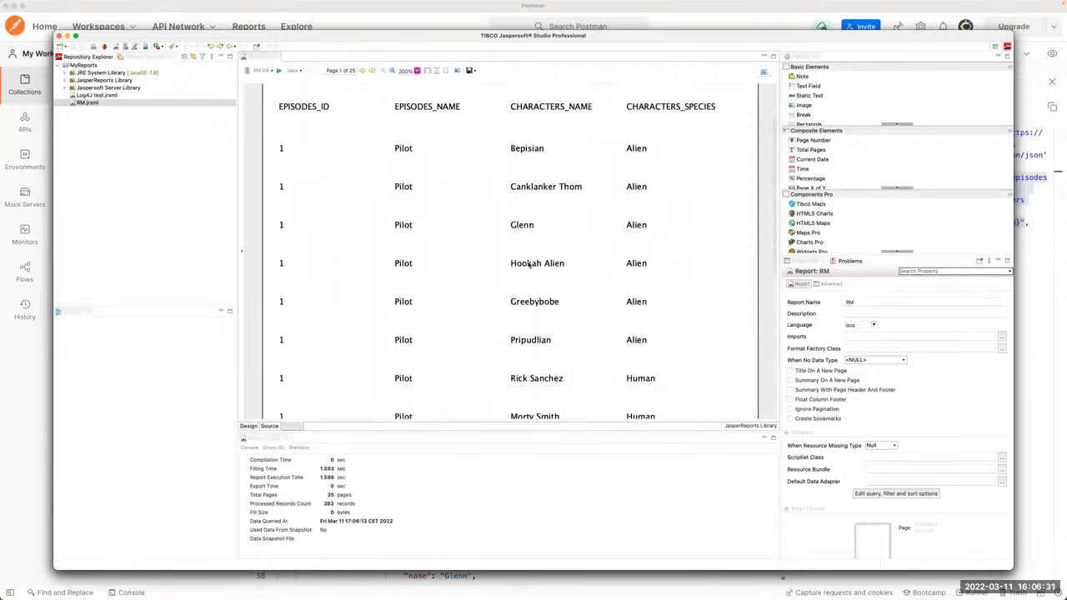
pyautogui.scroll(5, 398, 236)
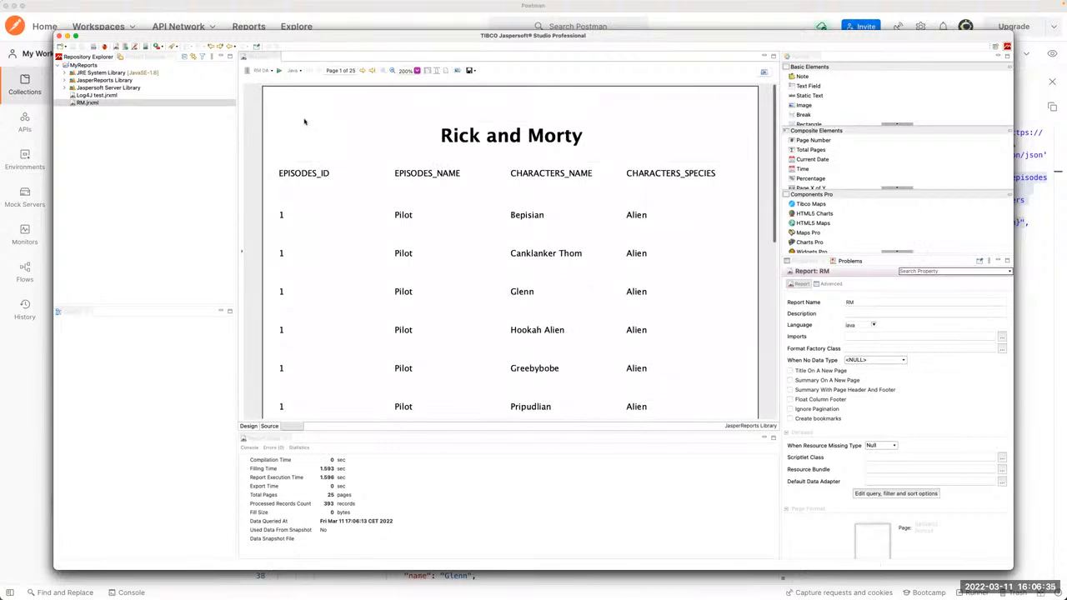
# Step: Open the dataset query from the report design and examine its SQL select statement
pyautogui.click(248, 426)
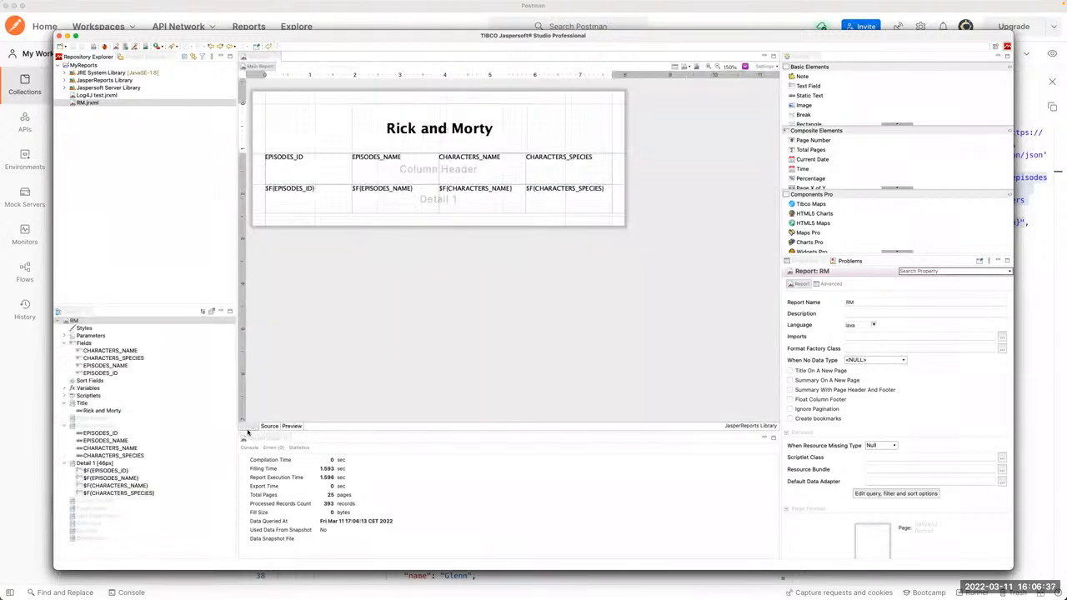
pyautogui.click(675, 67)
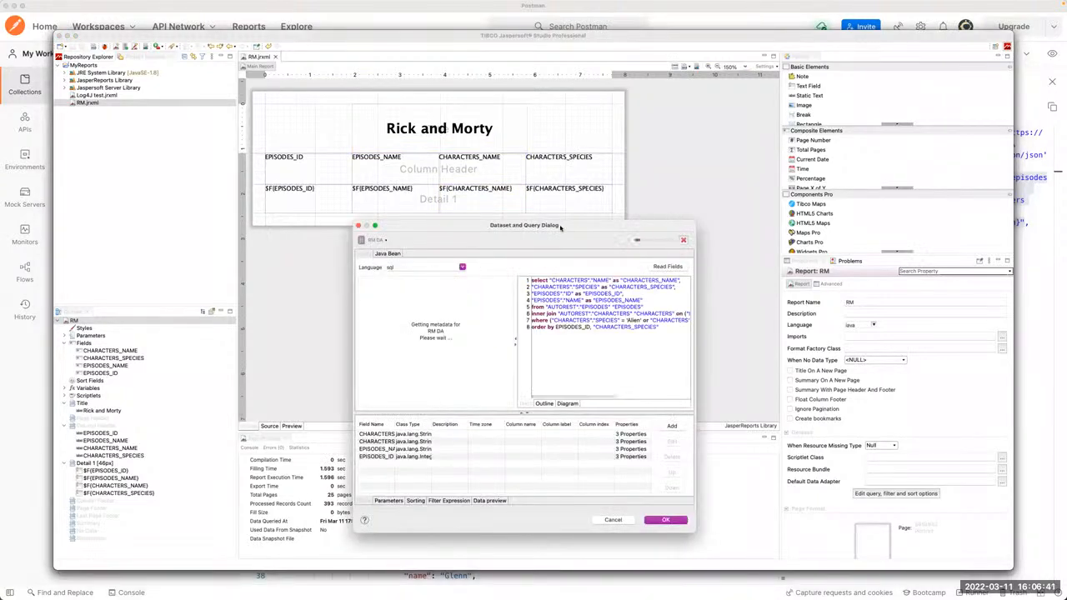
pyautogui.moveTo(558, 222); pyautogui.dragTo(470, 176)
pyautogui.moveTo(574, 280); pyautogui.dragTo(439, 227)
pyautogui.click(525, 296)
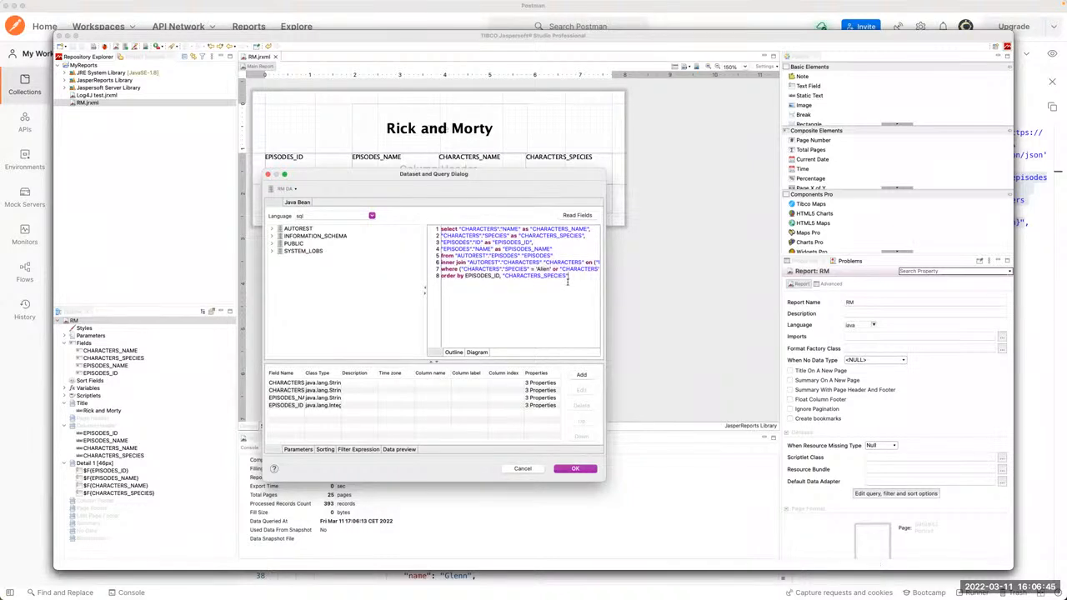
# Step: Switch to Chrome, open RM Ad Hoc View, review its read-only SQL query and close the query window
pyautogui.press('super+Tab')
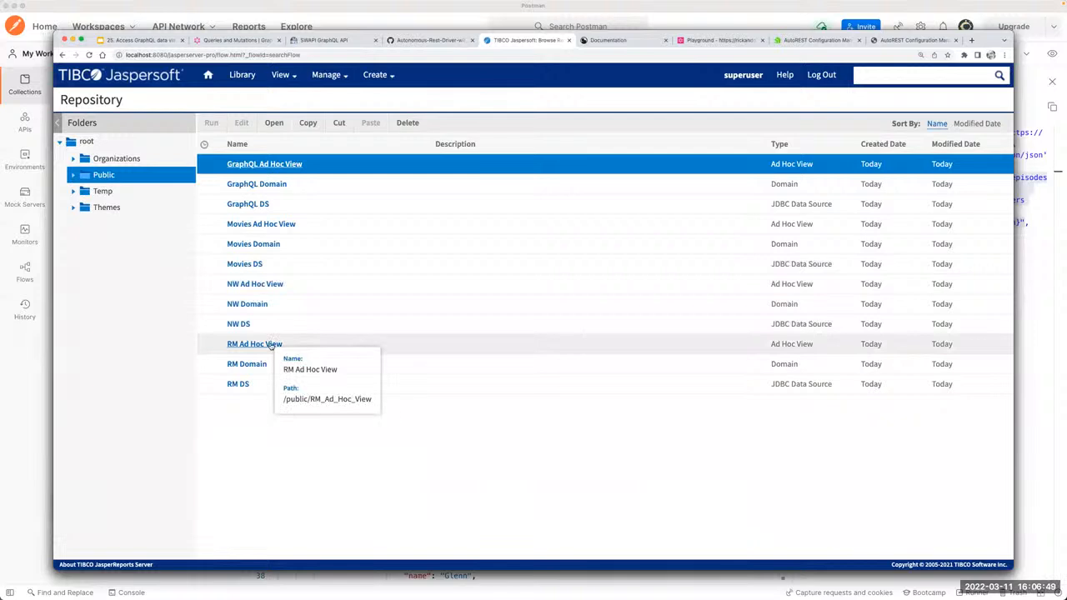
pyautogui.click(271, 344)
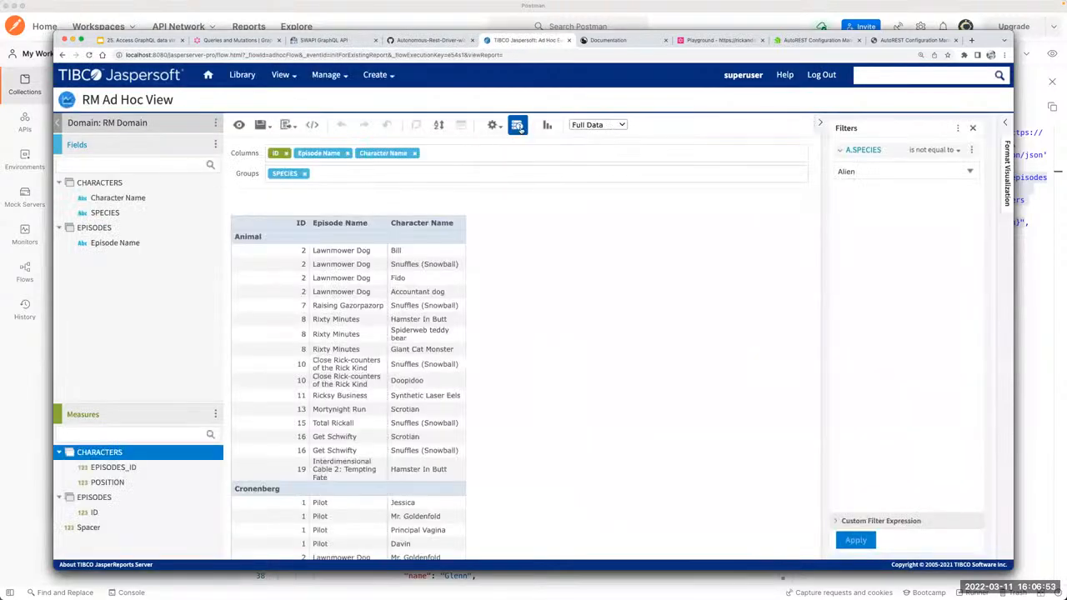
pyautogui.click(517, 126)
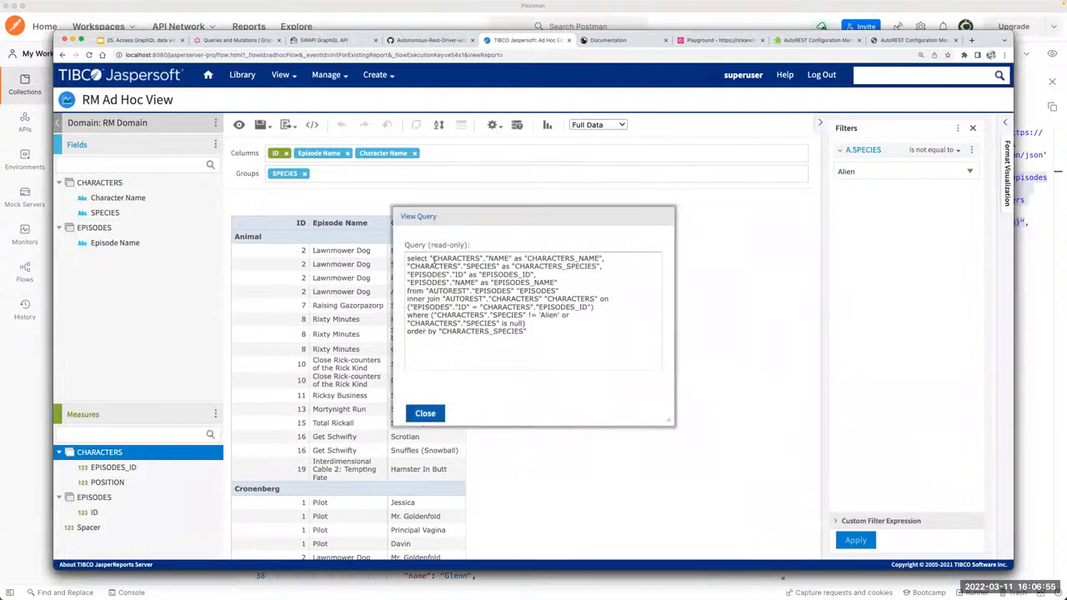
pyautogui.moveTo(433, 260); pyautogui.dragTo(541, 345)
pyautogui.click(540, 347)
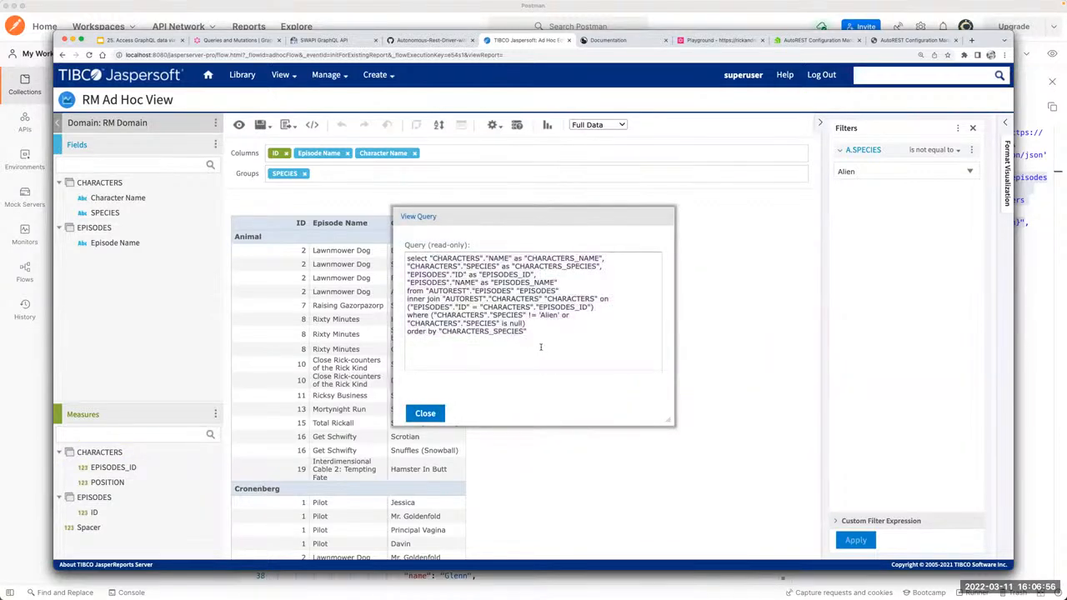
pyautogui.click(424, 414)
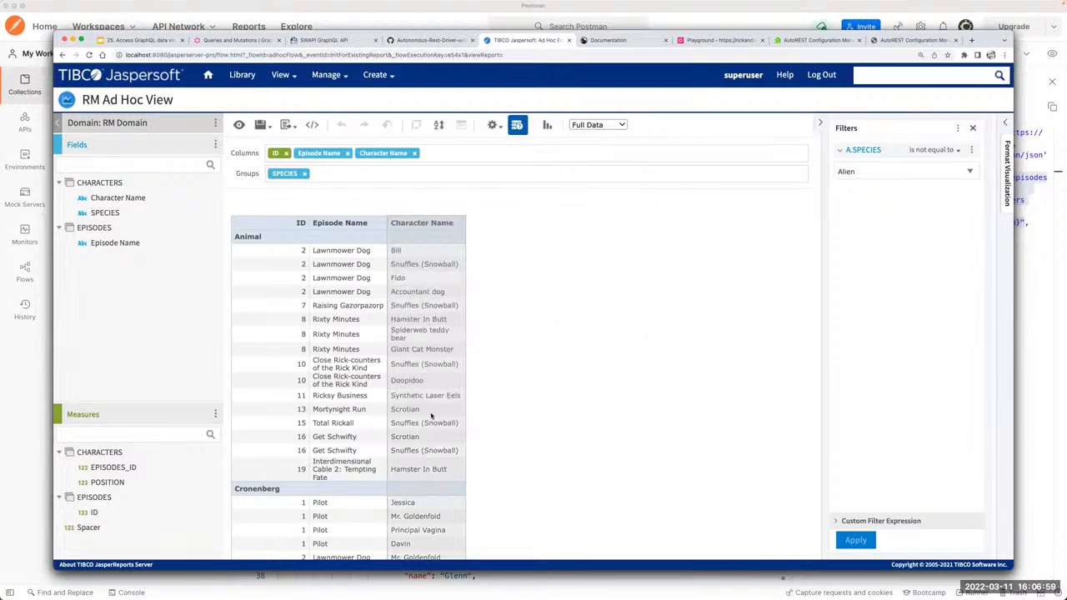
# Step: Return to Jaspersoft Studio, dismiss the dataset query without changes and open the RM DA data adapter
pyautogui.press('super+Tab')
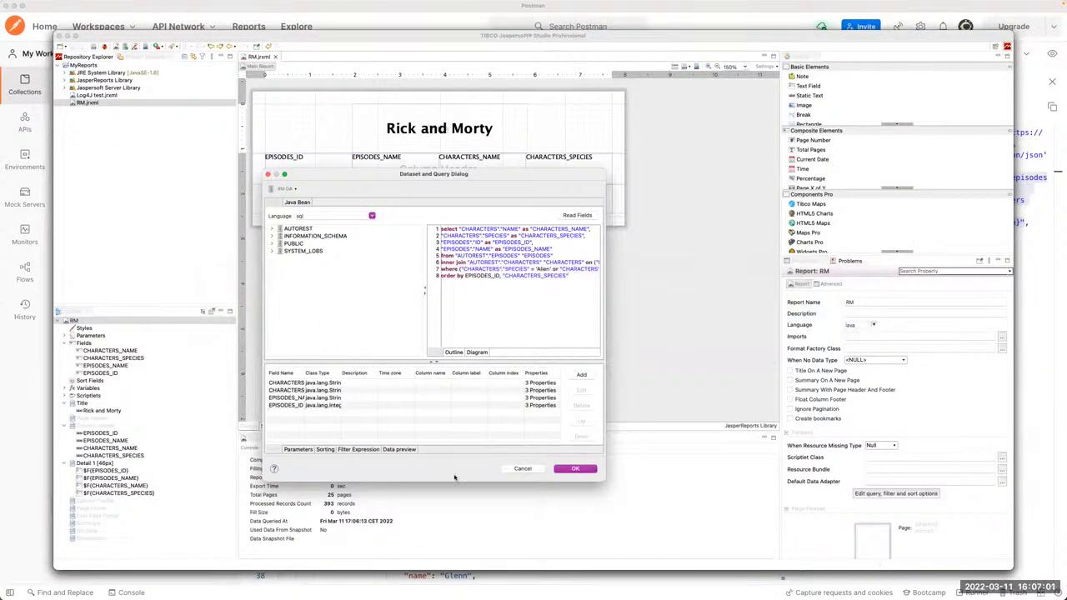
pyautogui.click(521, 469)
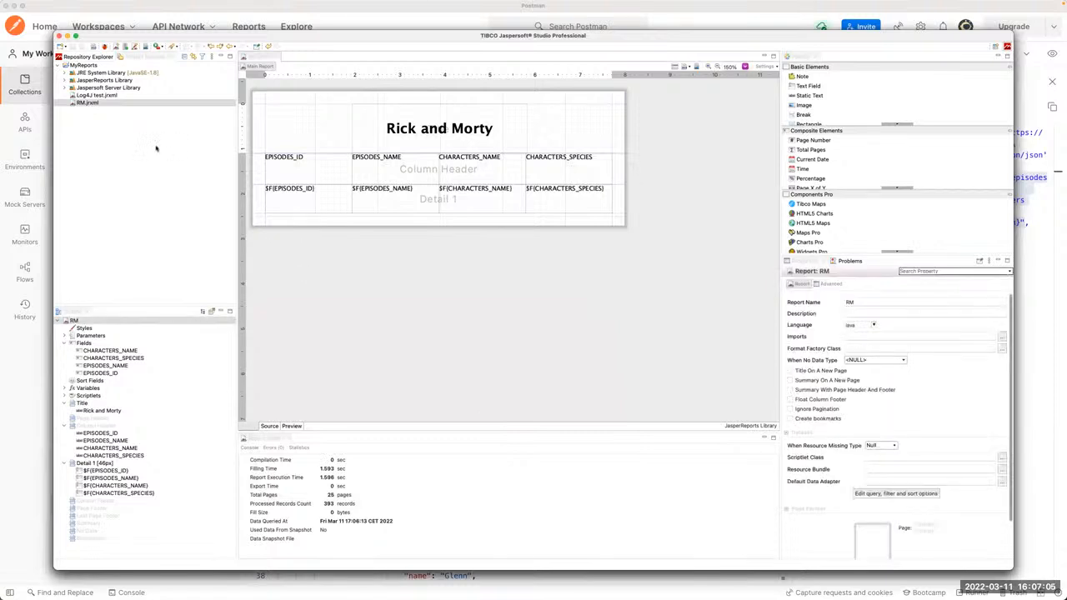
pyautogui.click(141, 265)
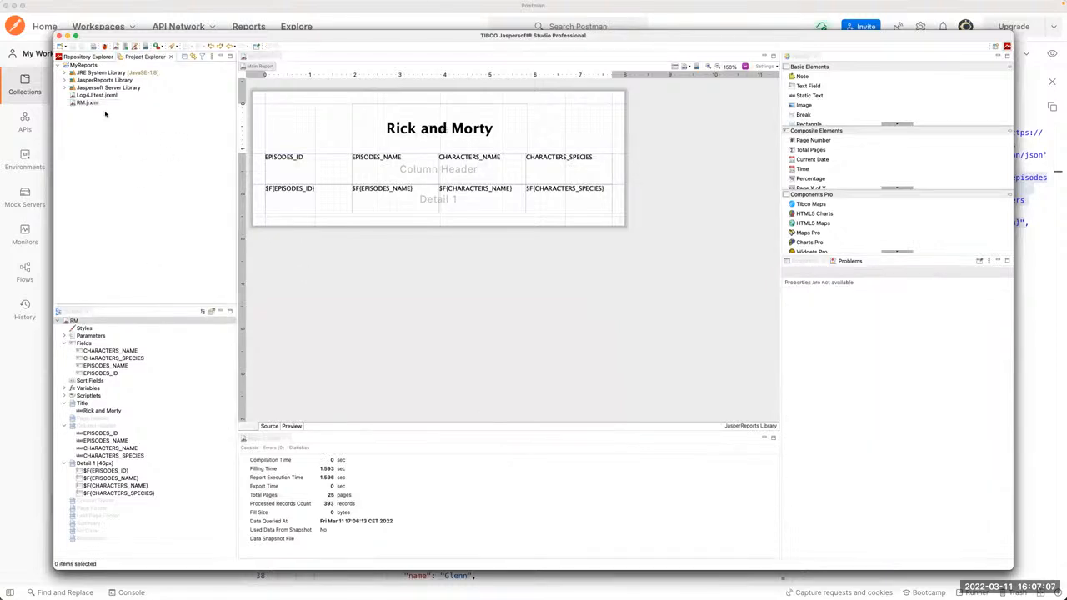
pyautogui.click(89, 57)
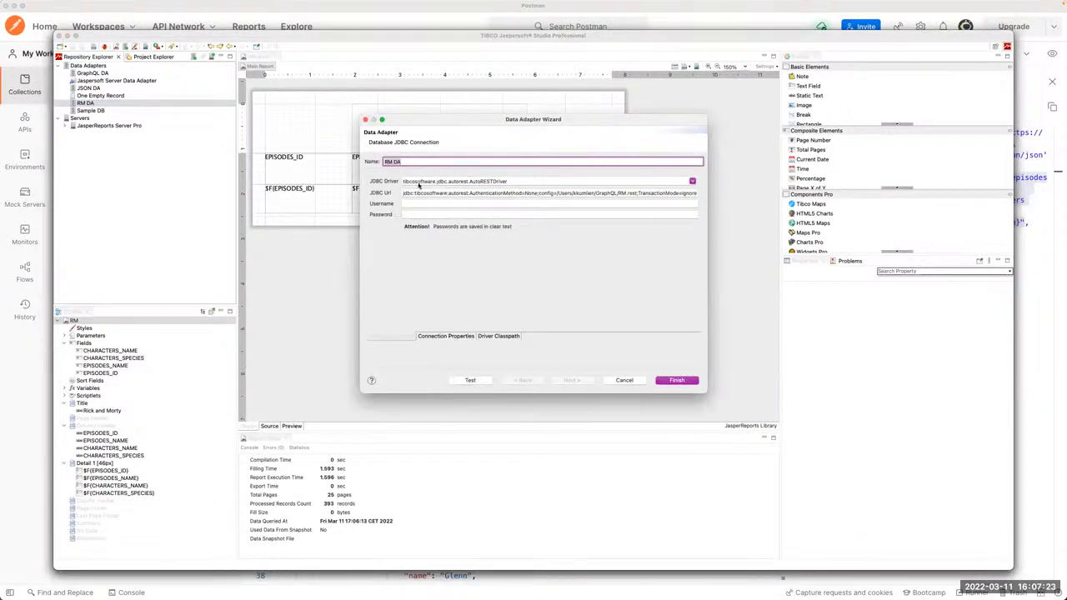
# Step: Inspect the Autonomous REST entry among the JDBC drivers and highlight the RM.rest file in the adapter's JDBC URL
pyautogui.click(692, 181)
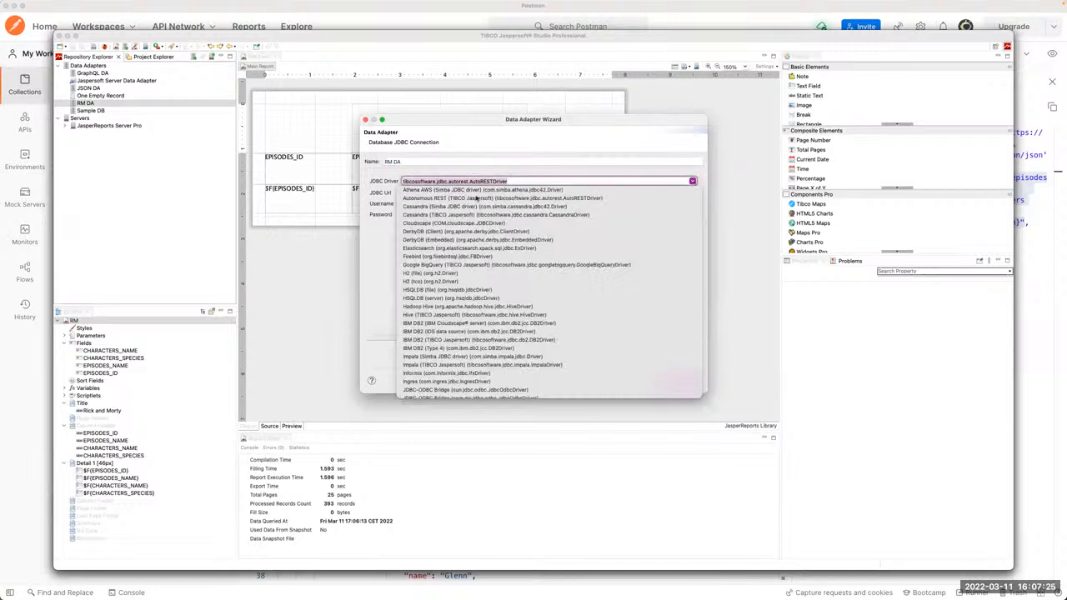
pyautogui.click(387, 244)
pyautogui.doubleClick(427, 192)
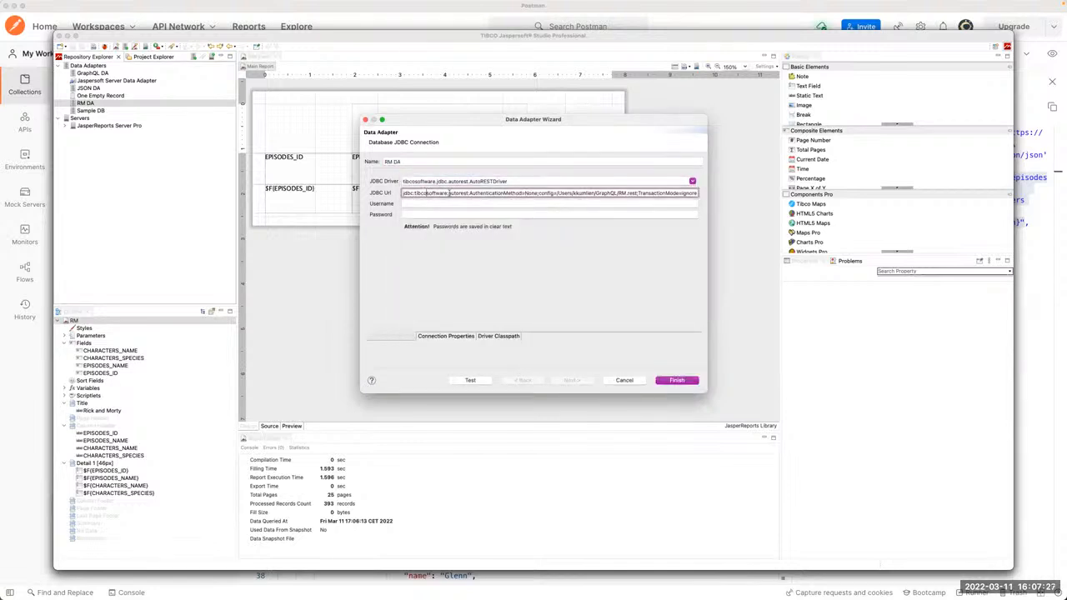
pyautogui.press('super+Right')
pyautogui.moveTo(636, 193); pyautogui.dragTo(707, 192)
pyautogui.click(640, 193)
pyautogui.doubleClick(631, 193)
# Step: Test the RM DA adapter's connection and dismiss the result message
pyautogui.click(470, 380)
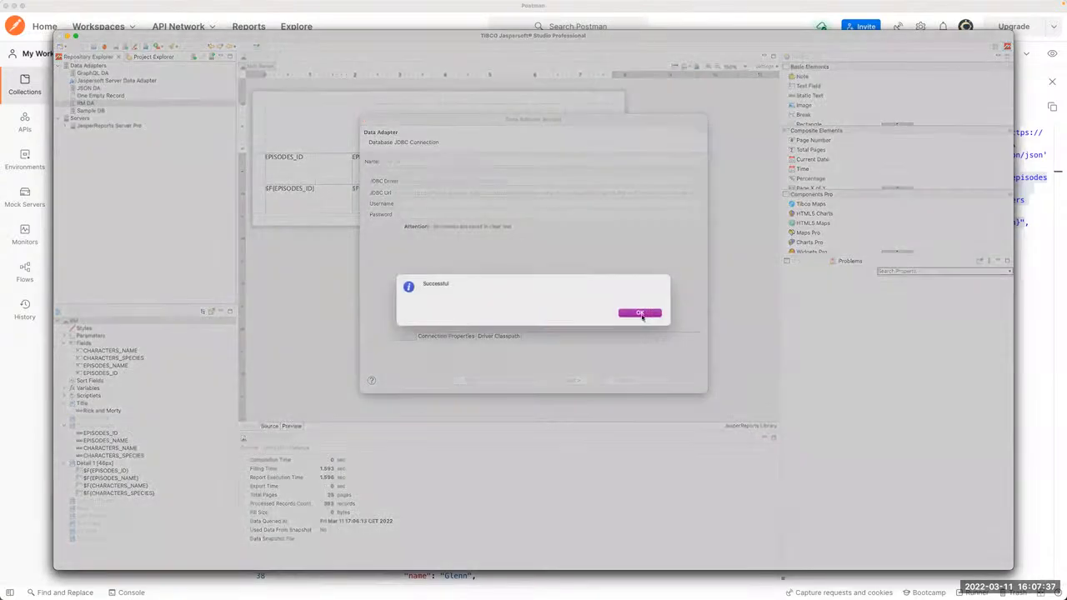
pyautogui.click(642, 310)
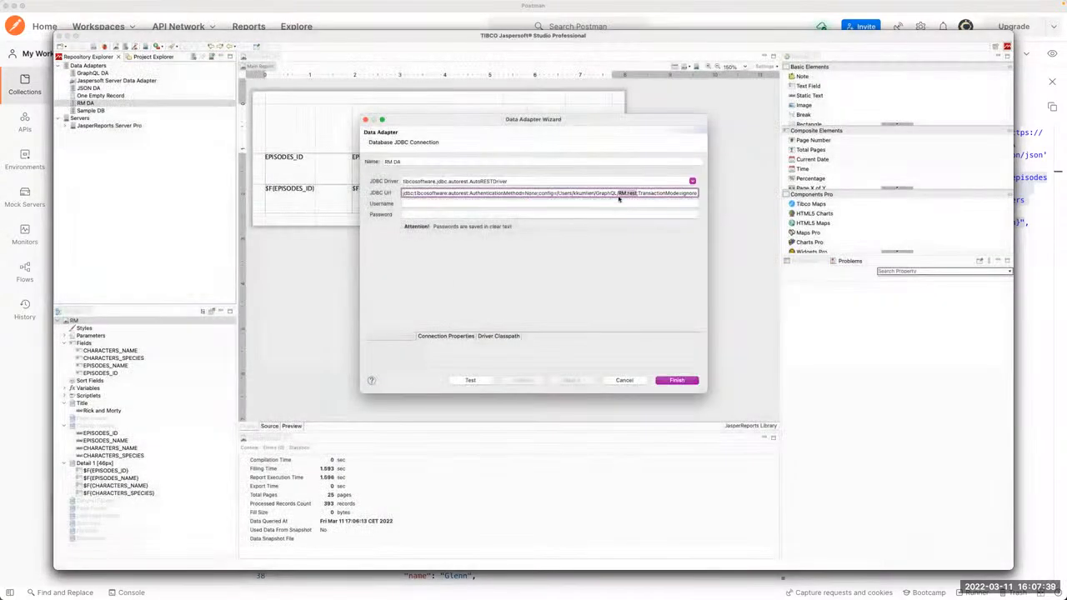
pyautogui.click(614, 194)
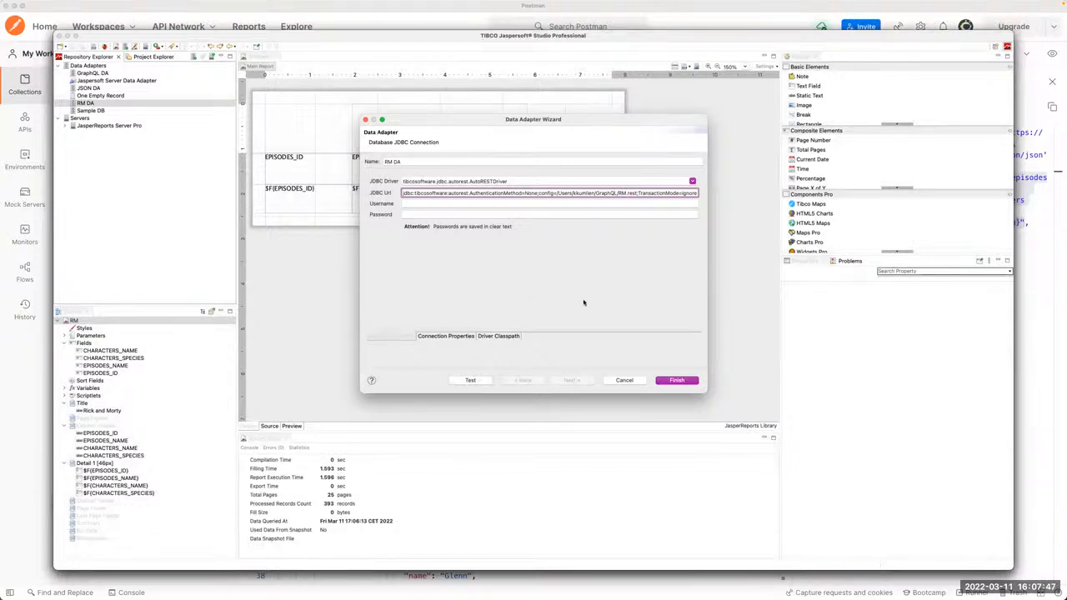
# Step: Close the RM DA data adapter wizard without changes and show the RM report's properties
pyautogui.click(624, 380)
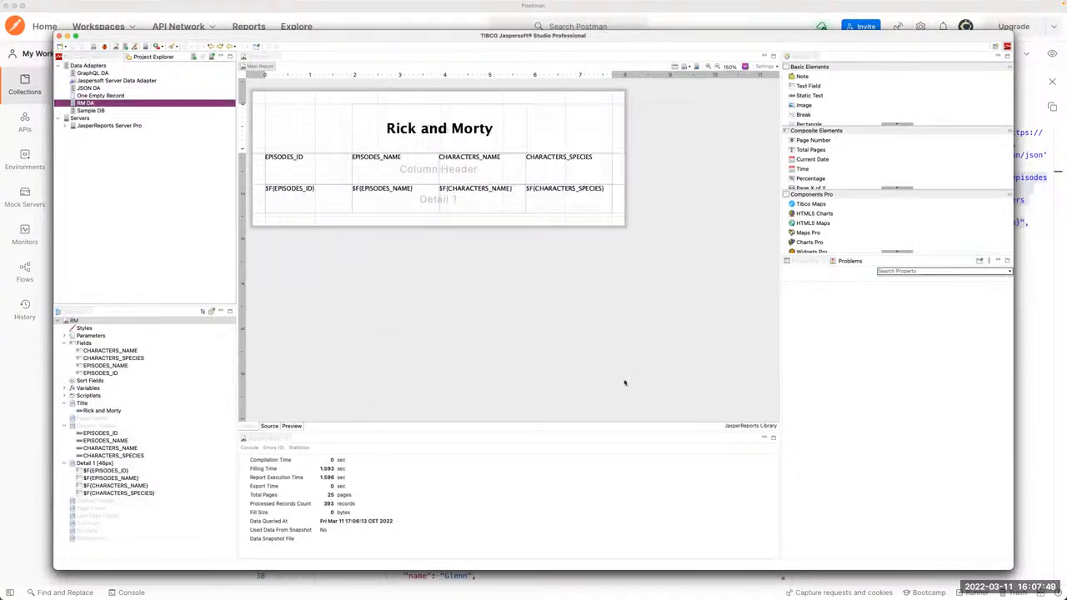
pyautogui.click(400, 304)
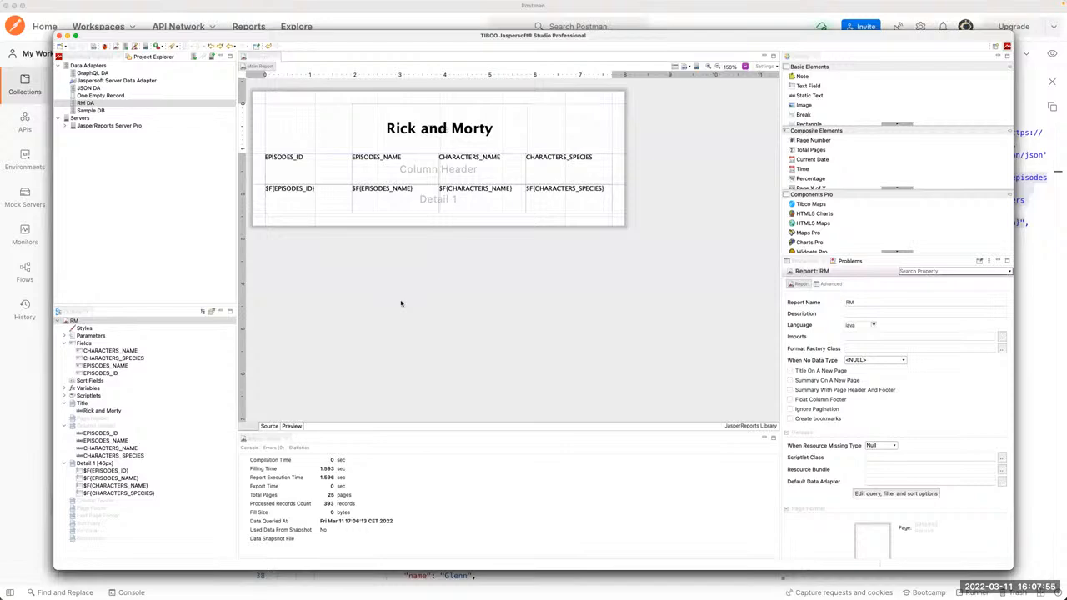
# Step: Switch to the Google Slides presentation in Chrome and open its Resources slide
pyautogui.press('super+Tab')
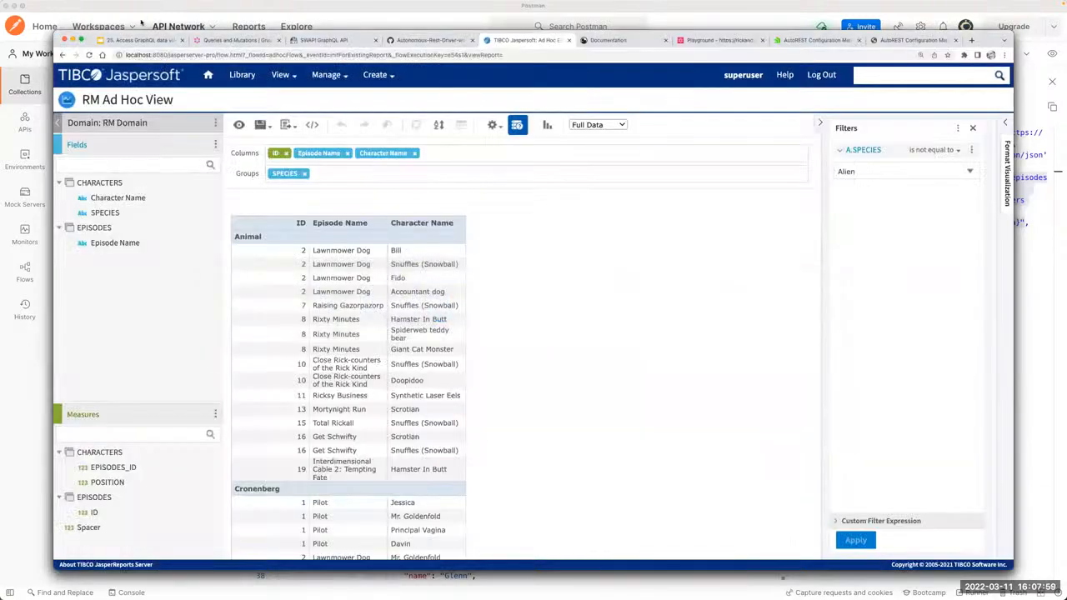
pyautogui.click(131, 40)
pyautogui.scroll(-2, 104, 475)
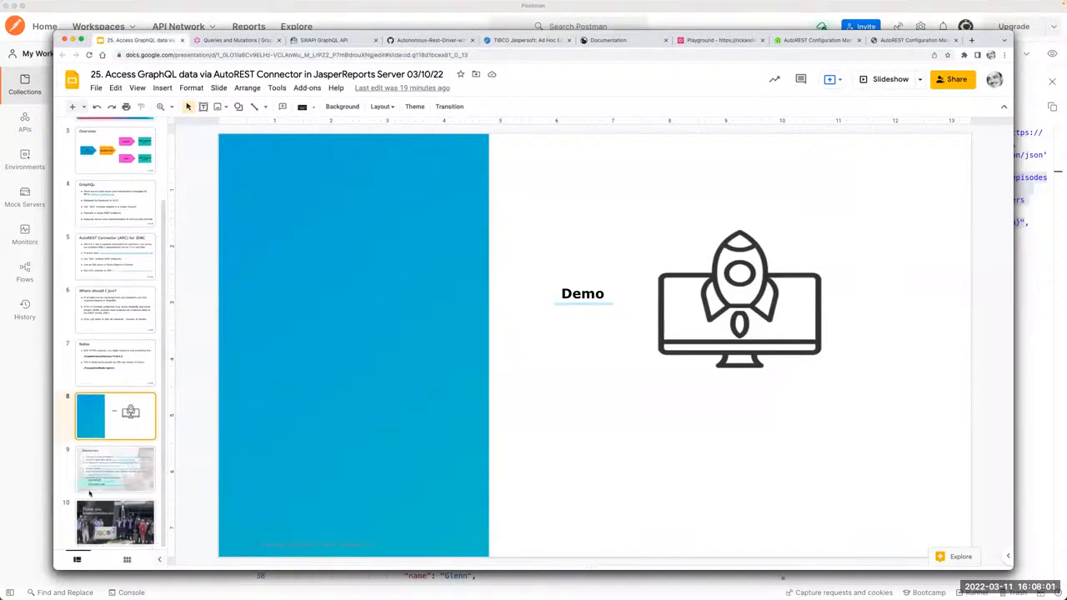
pyautogui.click(100, 465)
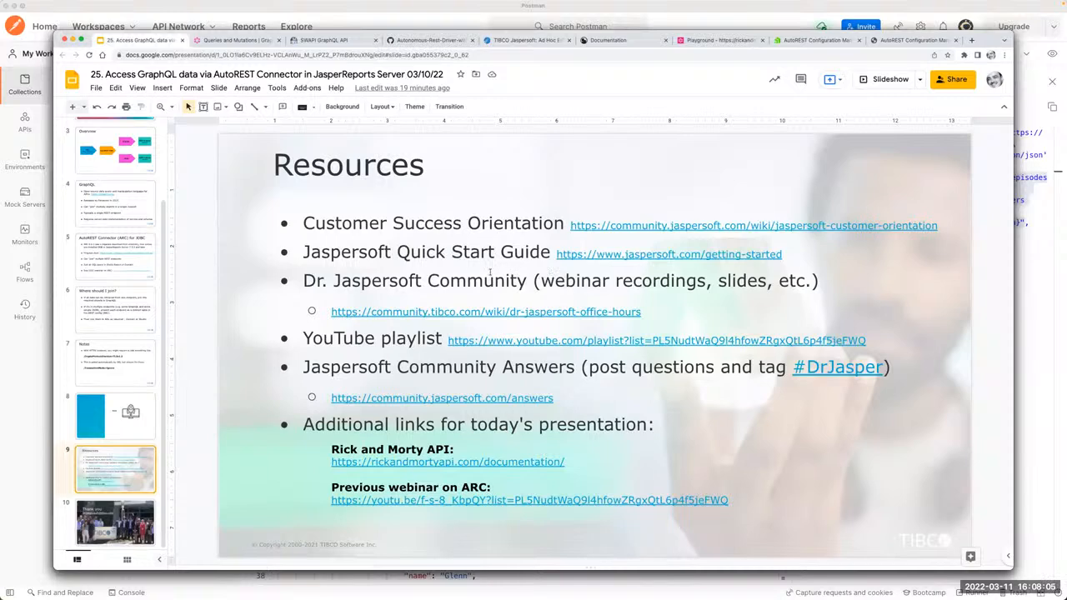
# Step: Review the Resources slide, pointing out the Dr. Jaspersoft Community entry, Jaspersoft Community Answers and the additional links for today's presentation
pyautogui.click(367, 312)
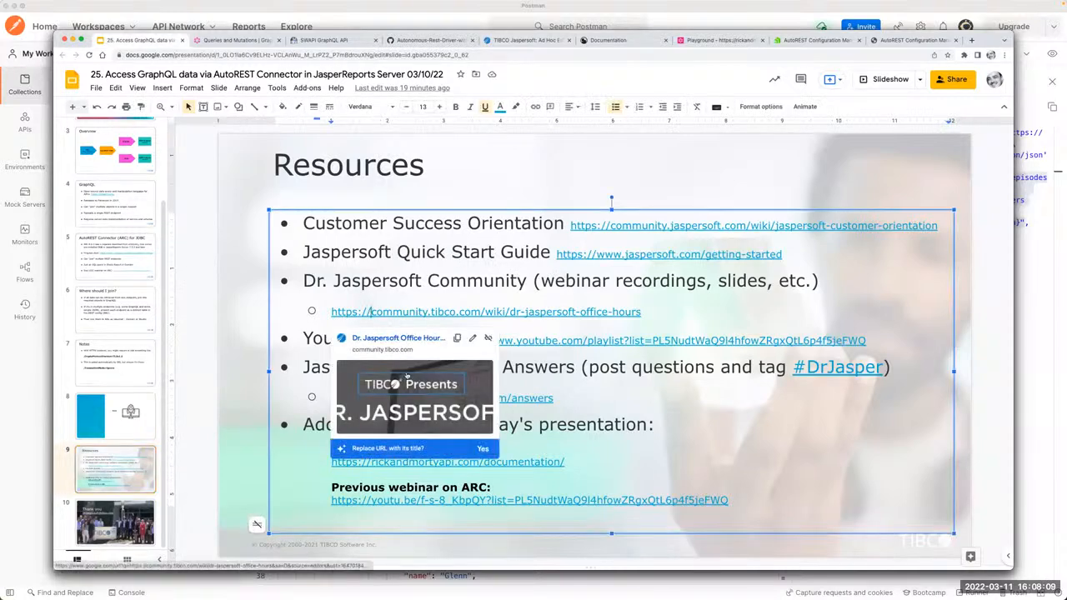
pyautogui.click(389, 280)
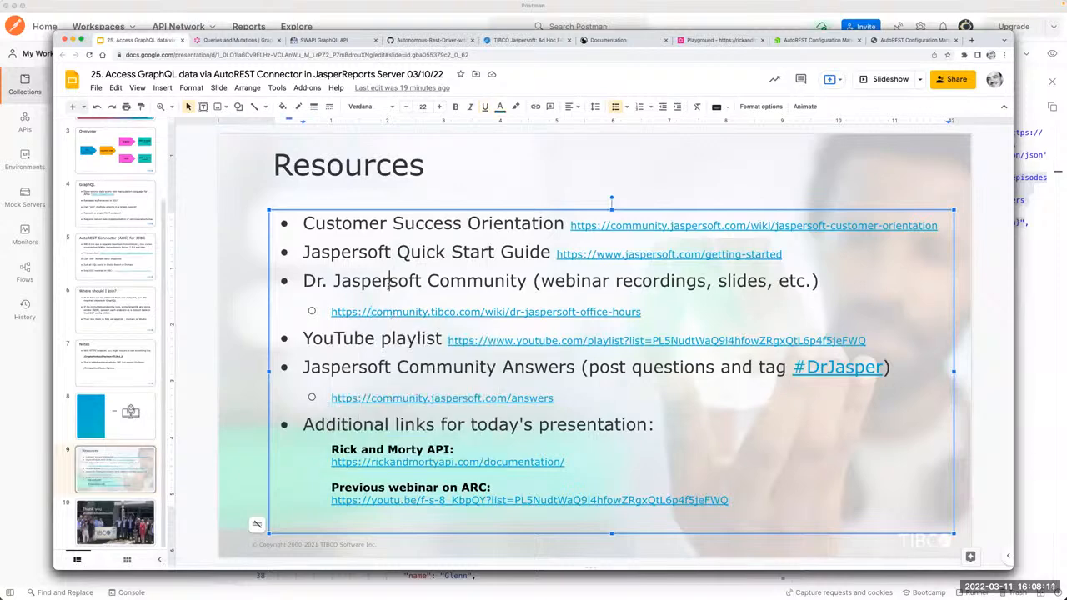
pyautogui.doubleClick(389, 280)
pyautogui.click(361, 281)
pyautogui.doubleClick(372, 280)
pyautogui.click(371, 281)
pyautogui.click(436, 367)
pyautogui.click(335, 427)
# Step: Advance to the closing Thank you slide, briefly revisit the Resources slide and return to the closing slide
pyautogui.scroll(-1, 393, 431)
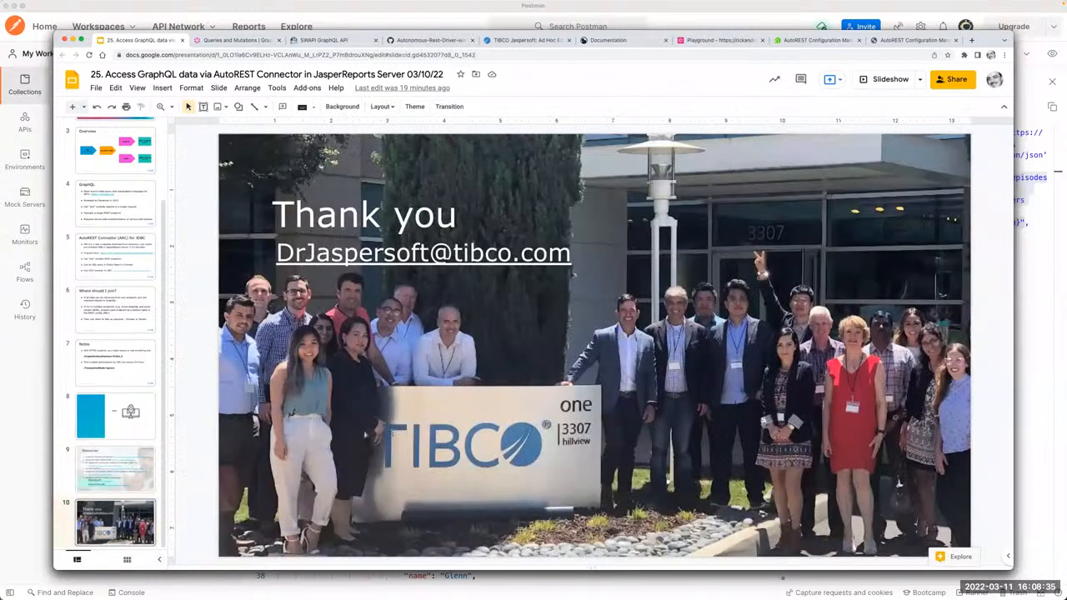
pyautogui.scroll(1, 393, 432)
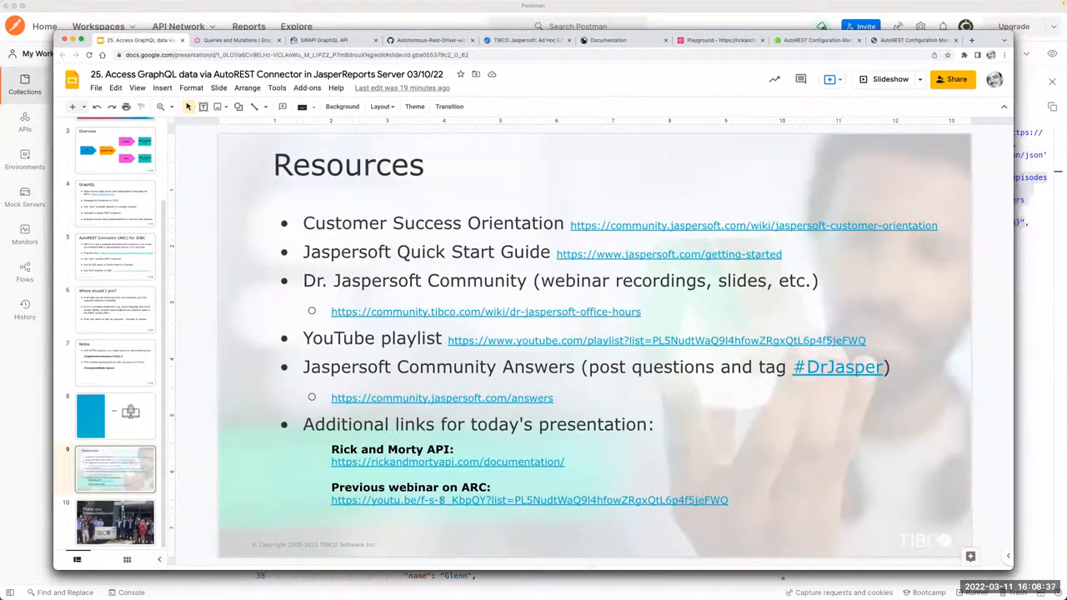
pyautogui.scroll(-1, 454, 386)
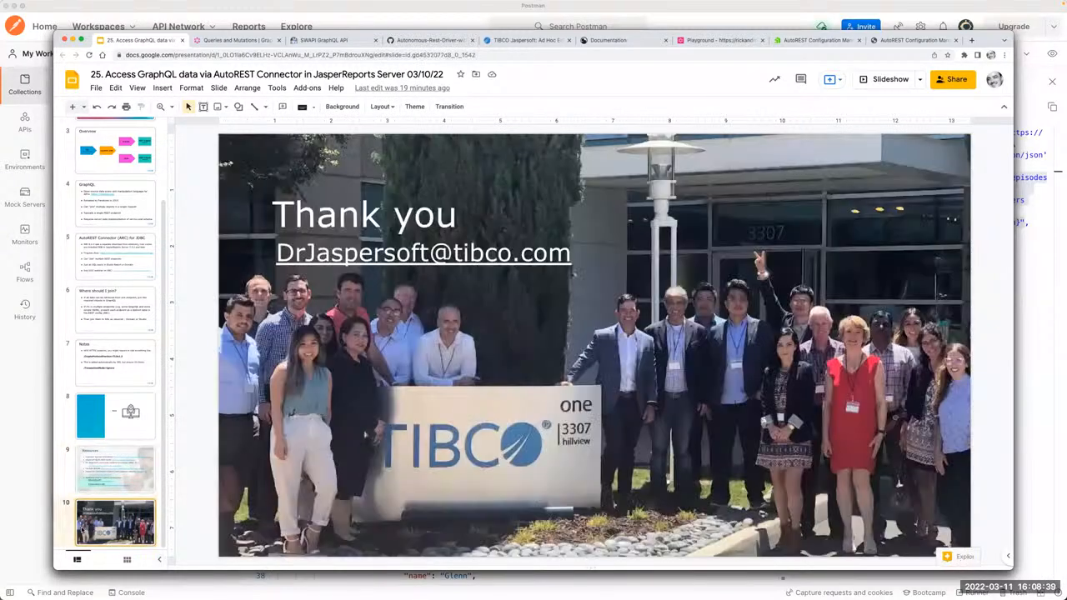